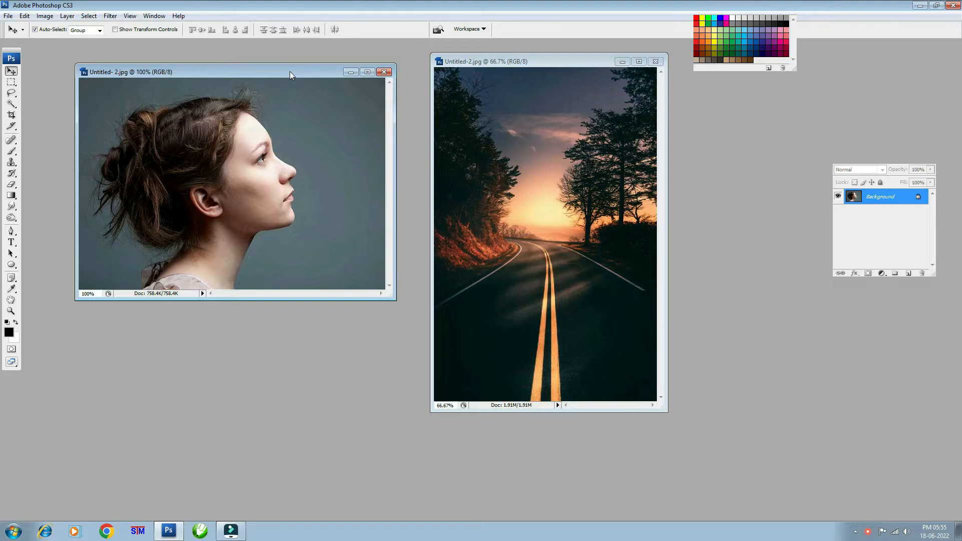
# Arrange the portrait and sunset road image windows side by side with their title bars roughly level.
pyautogui.moveTo(289, 72); pyautogui.dragTo(288, 97)
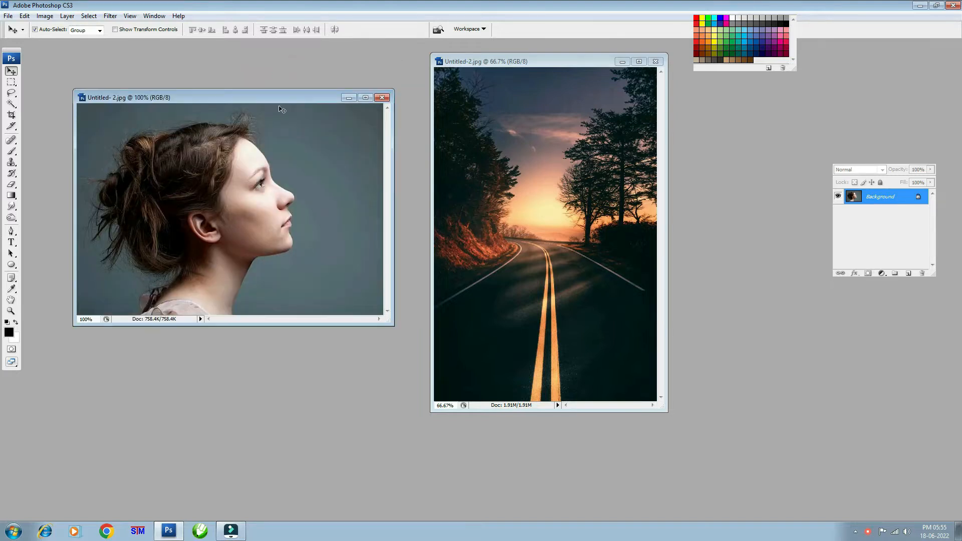
pyautogui.moveTo(521, 61); pyautogui.dragTo(503, 93)
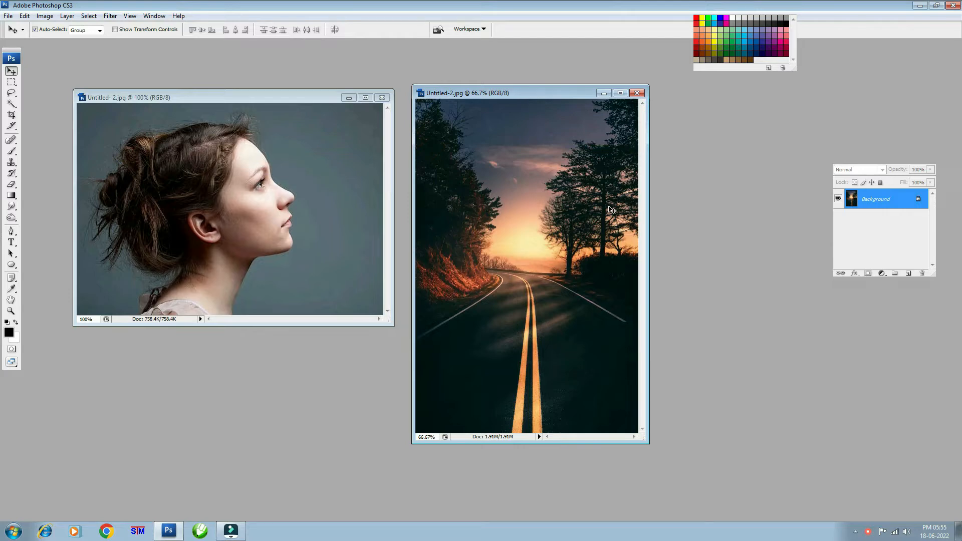
pyautogui.hotkey('ctrl', 'n')
pyautogui.moveTo(421, 175); pyautogui.dragTo(469, 210)
pyautogui.click(539, 237)
# Start a new document and set its width to 4 with inches as the unit.
pyautogui.keyDown('ctrl'); pyautogui.doubleClick(740, 303); pyautogui.keyUp('ctrl')
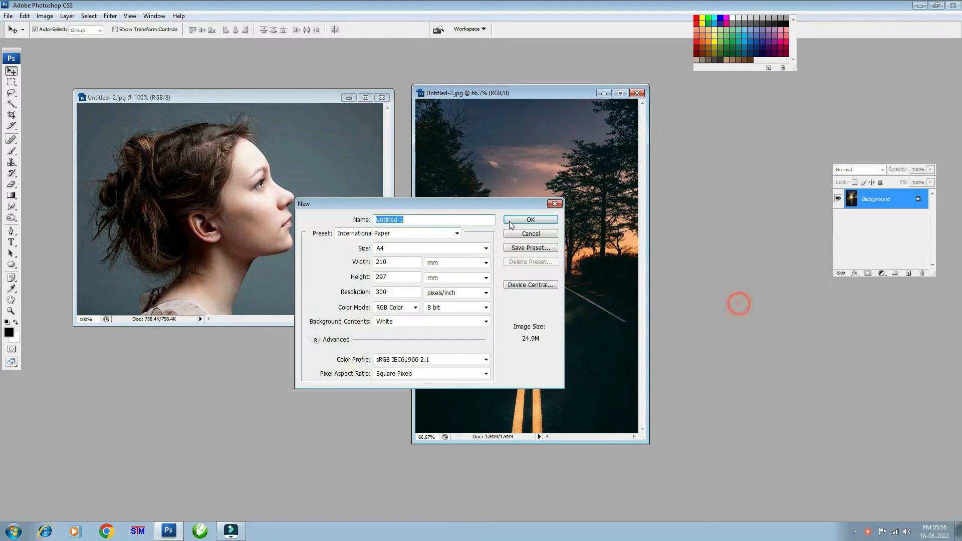
pyautogui.moveTo(423, 201); pyautogui.dragTo(578, 209)
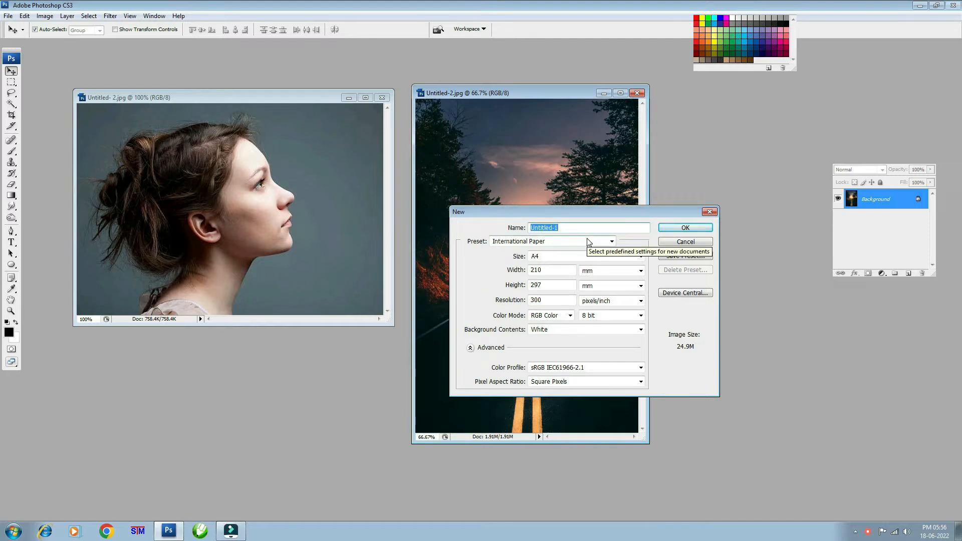
pyautogui.moveTo(591, 215); pyautogui.dragTo(502, 226)
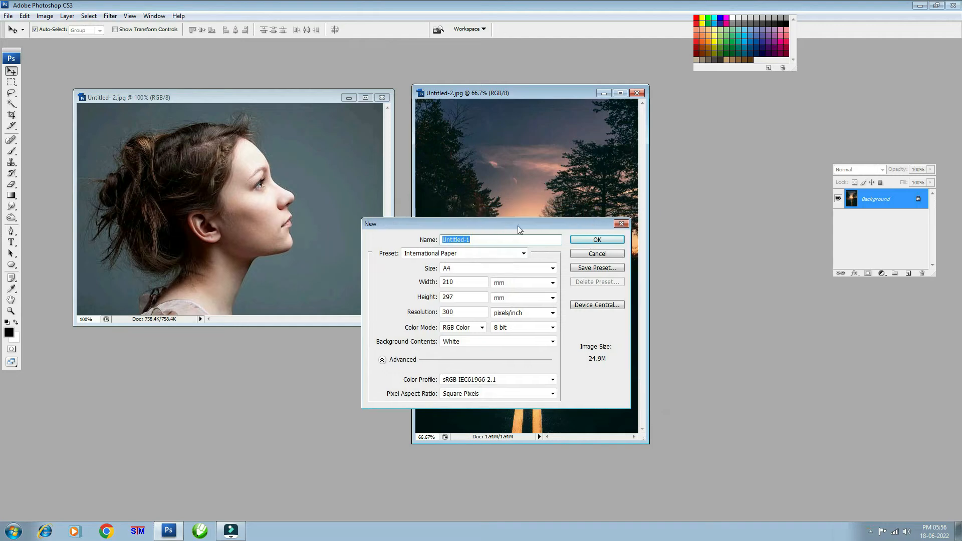
pyautogui.click(476, 271)
pyautogui.click(475, 269)
pyautogui.moveTo(472, 282); pyautogui.dragTo(314, 298)
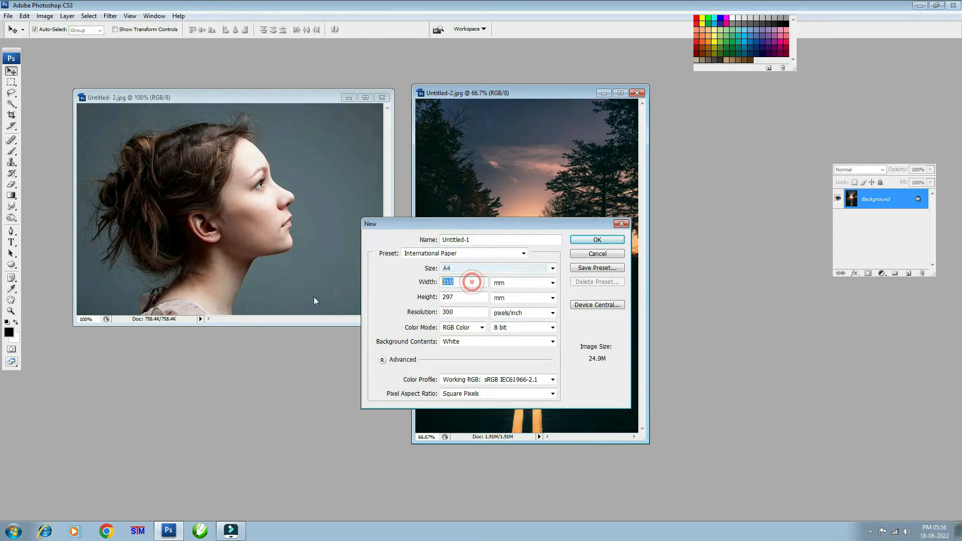
pyautogui.moveTo(434, 226); pyautogui.dragTo(279, 281)
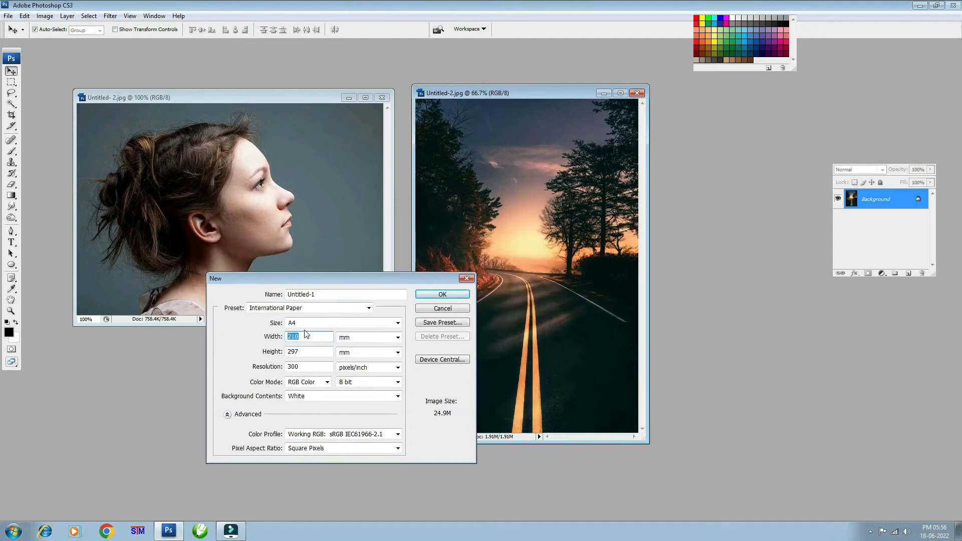
pyautogui.click(8, 15)
pyautogui.click(316, 339)
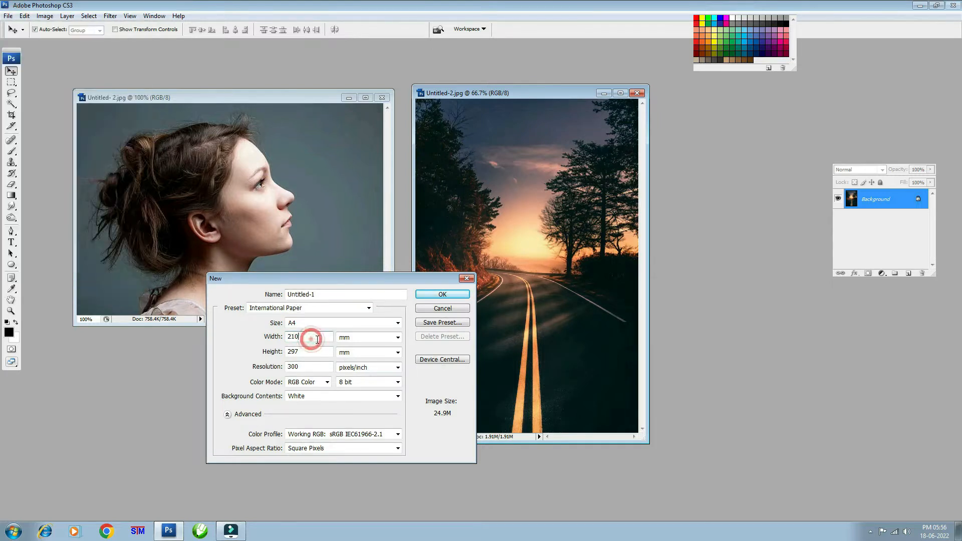
pyautogui.write('4')
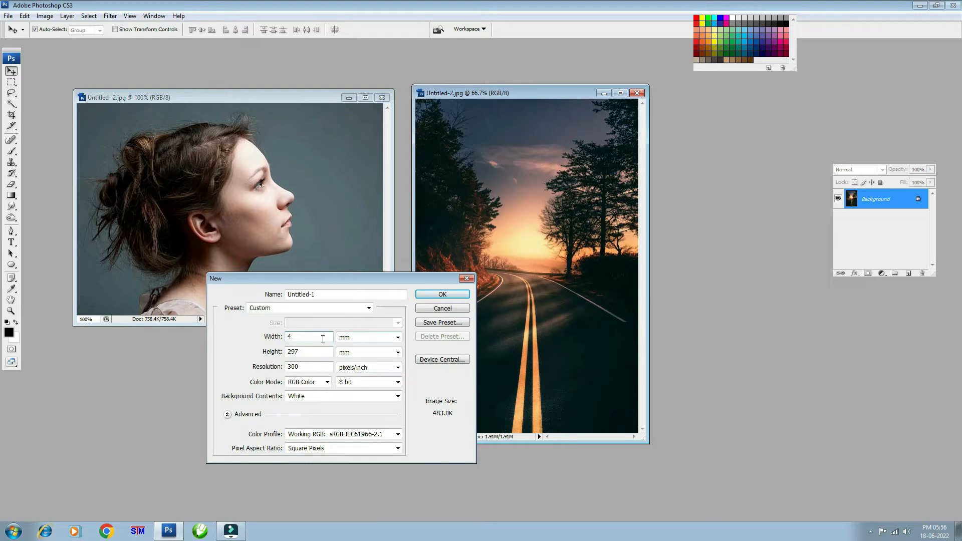
pyautogui.click(370, 337)
pyautogui.click(361, 357)
# Set the new document's height to 4 inches and create it at 300 pixels/inch.
pyautogui.click(315, 353)
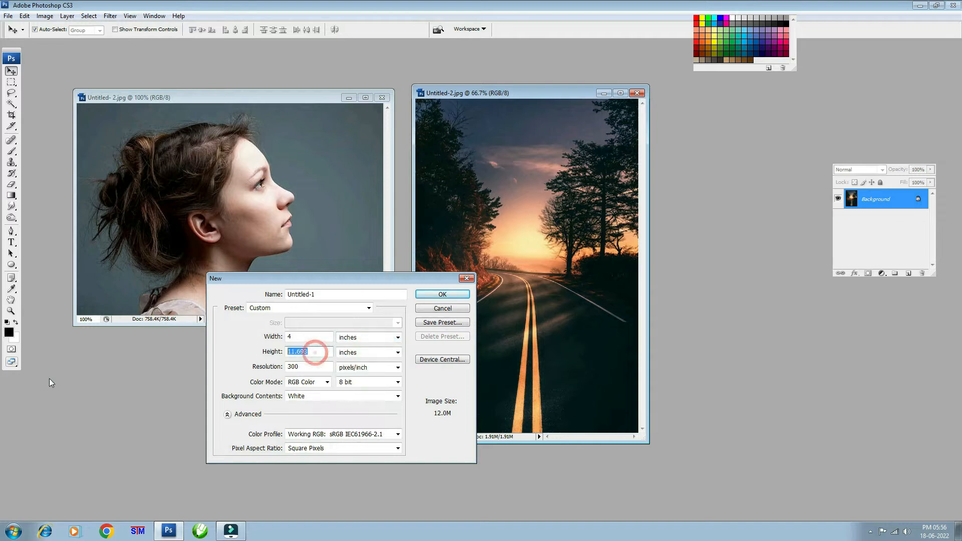
pyautogui.write('4')
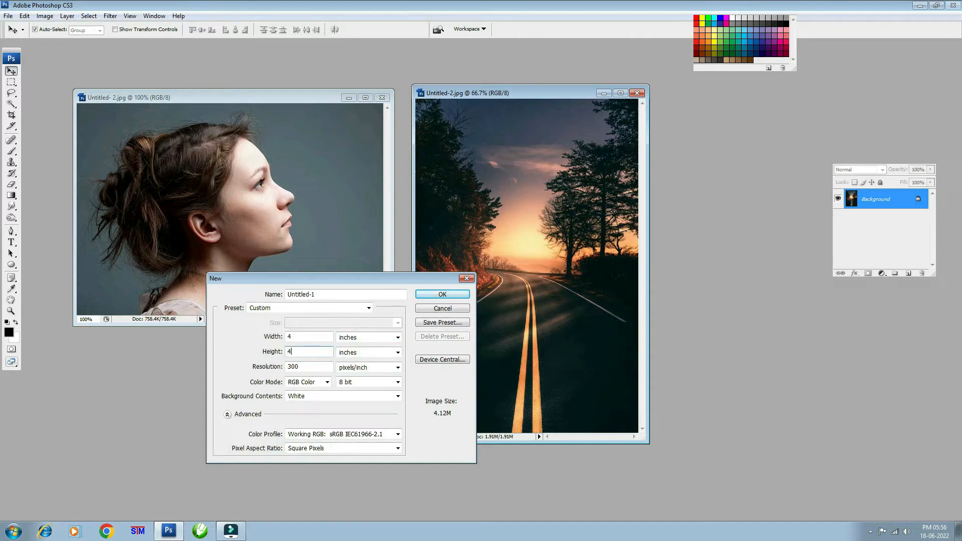
pyautogui.doubleClick(313, 367)
pyautogui.press('Return')
# Move the blank document's window clear of the portrait, leaving it at 50% zoom.
pyautogui.moveTo(276, 54); pyautogui.dragTo(666, 120)
pyautogui.hotkey('ctrl', '-')
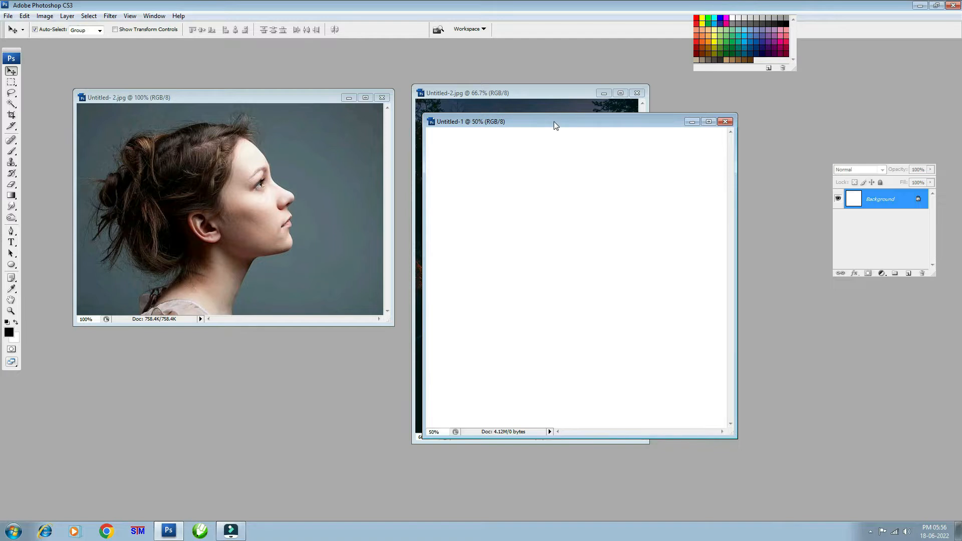
pyautogui.moveTo(557, 122); pyautogui.dragTo(709, 224)
# Maximize the portrait document and convert its locked background into a regular layer named Layer 0.
pyautogui.click(306, 161)
pyautogui.doubleClick(313, 97)
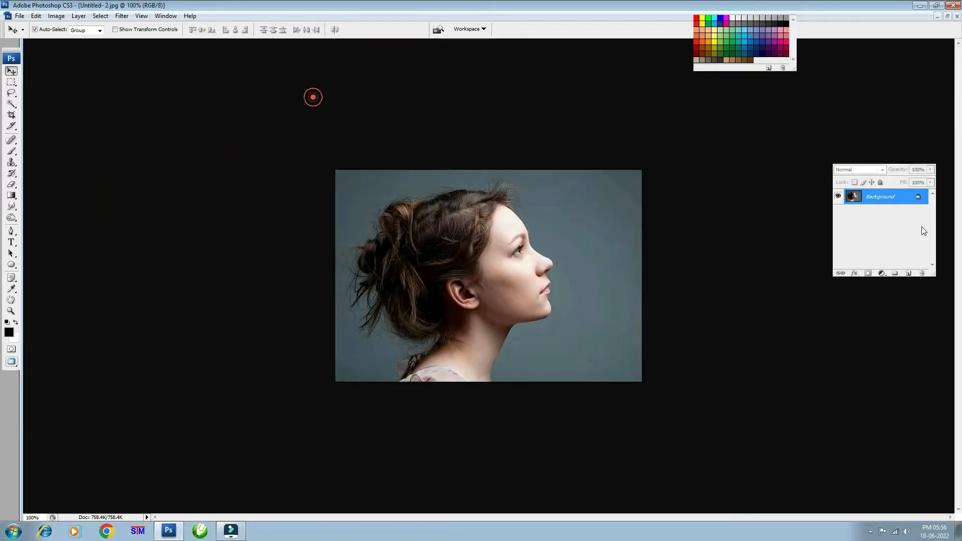
pyautogui.doubleClick(891, 197)
pyautogui.moveTo(497, 156); pyautogui.dragTo(517, 105)
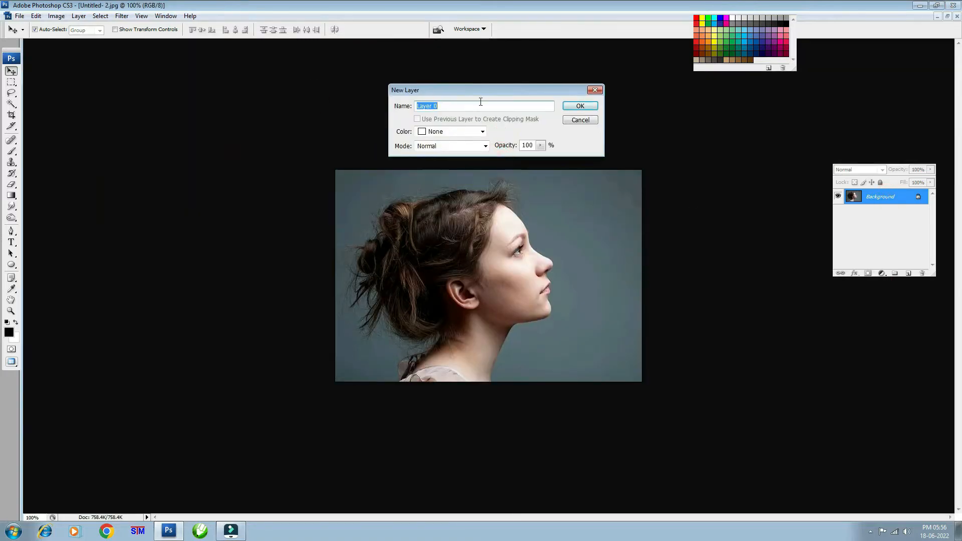
pyautogui.click(572, 106)
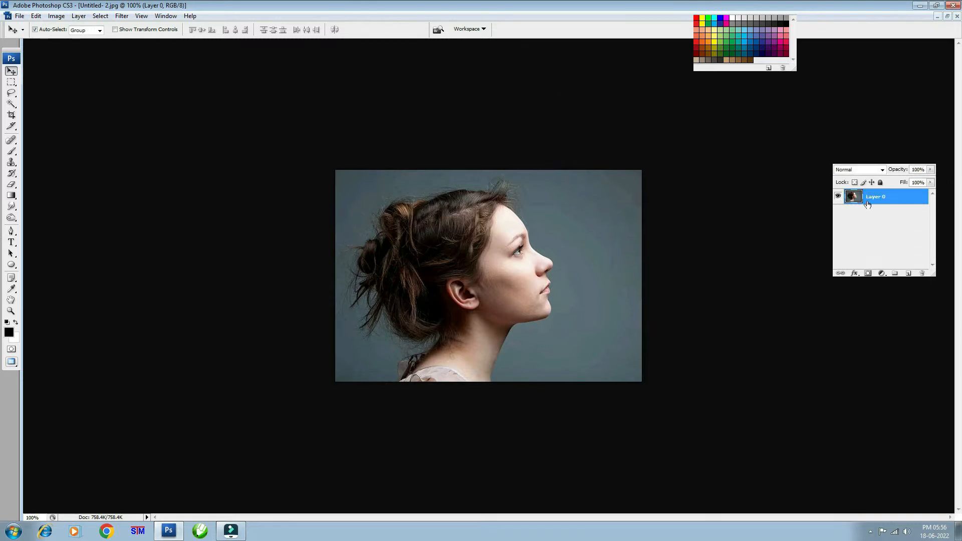
# Duplicate the portrait layer and hide the original Layer 0.
pyautogui.hotkey('ctrl', '+')
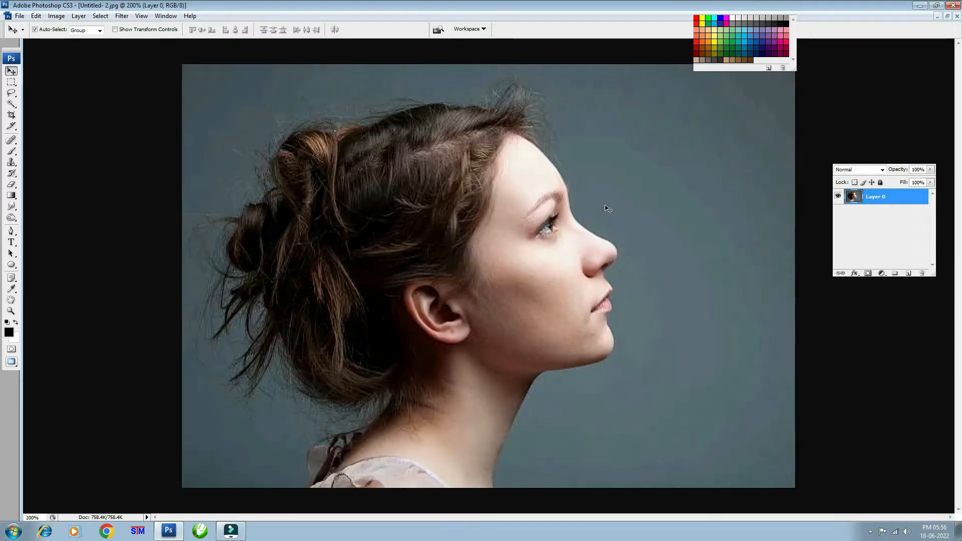
pyautogui.hotkey('ctrl', 'j')
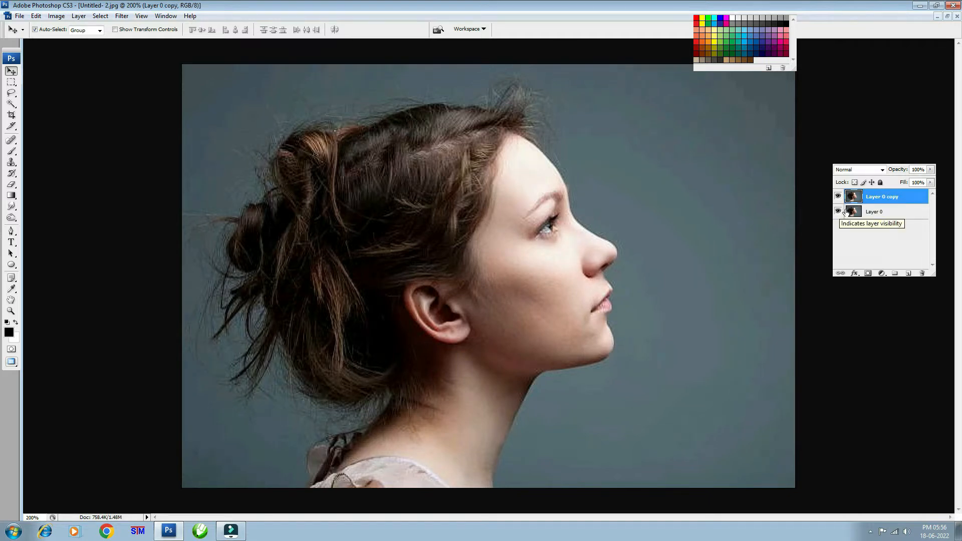
pyautogui.click(838, 214)
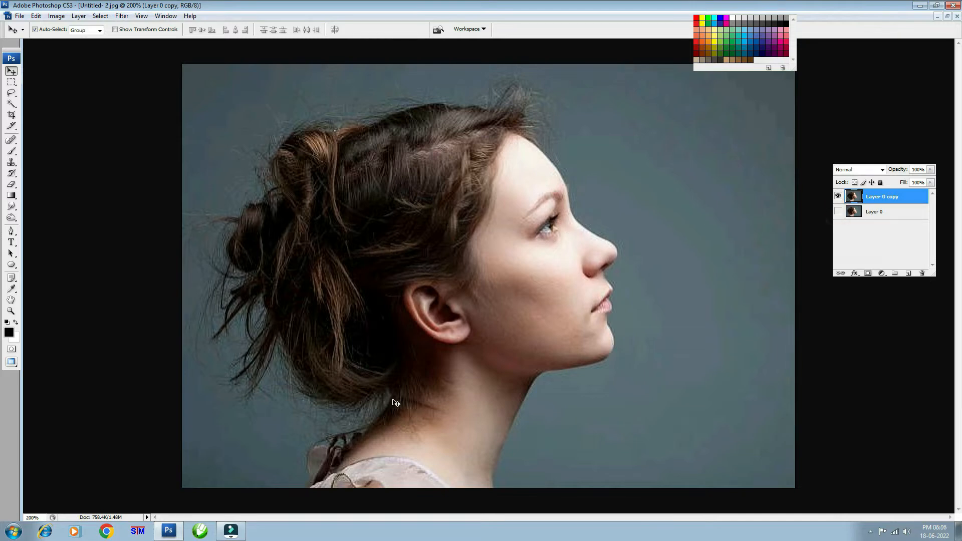
# Open the Extract filter on the duplicate layer and highlight a band from the nape around the hair and in front of the face.
pyautogui.click(123, 17)
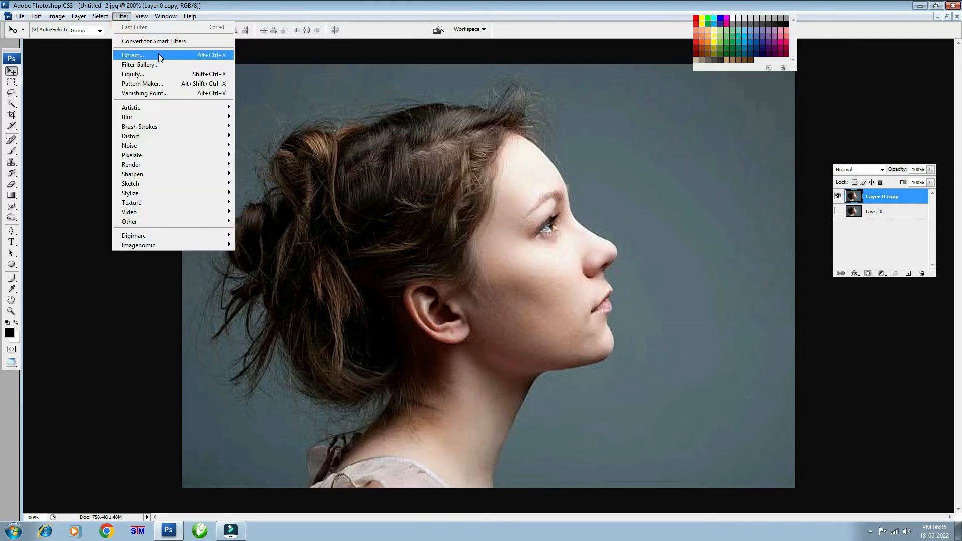
pyautogui.click(198, 55)
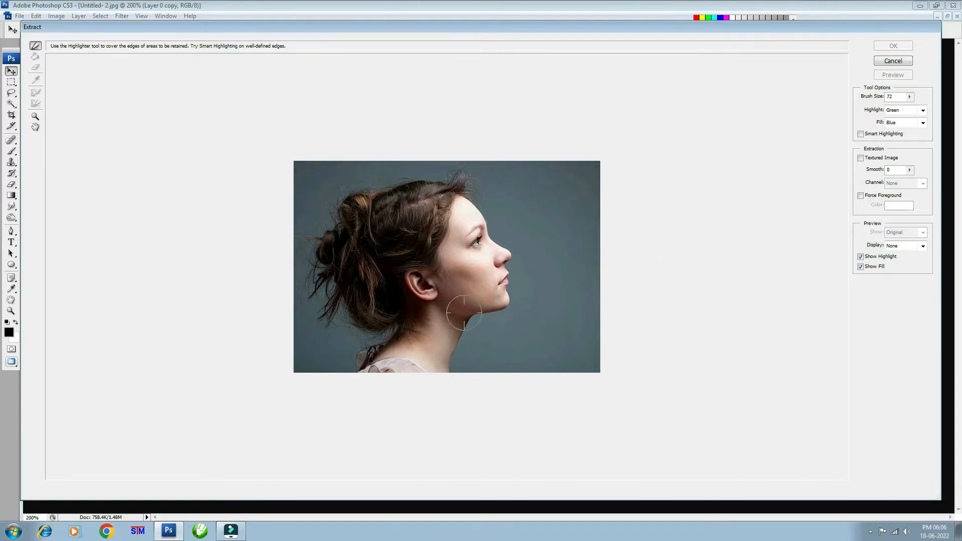
pyautogui.hotkey('ctrl', '+')
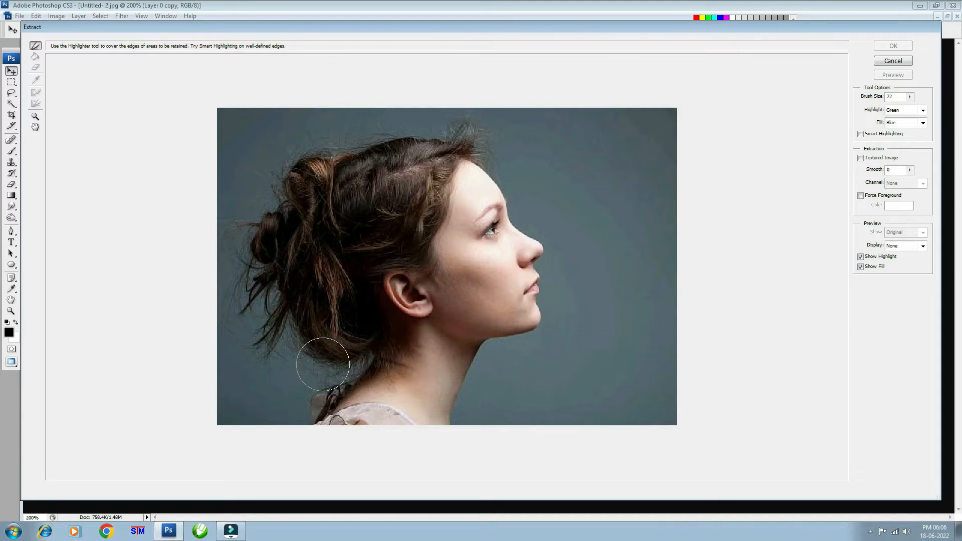
pyautogui.press('[')
pyautogui.press('[')
pyautogui.press('[')
pyautogui.moveTo(356, 368)
pyautogui.mouseDown()
pyautogui.moveTo(286, 362)
pyautogui.moveTo(238, 258)
pyautogui.moveTo(283, 145)
pyautogui.moveTo(344, 112)
pyautogui.moveTo(414, 103)
pyautogui.moveTo(561, 171)
pyautogui.moveTo(606, 374)
pyautogui.moveTo(580, 434)
pyautogui.mouseUp()
# Enlarge the highlighter brush to 83 and extend the highlight from behind the neck to the image's bottom edge.
pyautogui.press(']')
pyautogui.press(']')
pyautogui.press(']')
pyautogui.press(']')
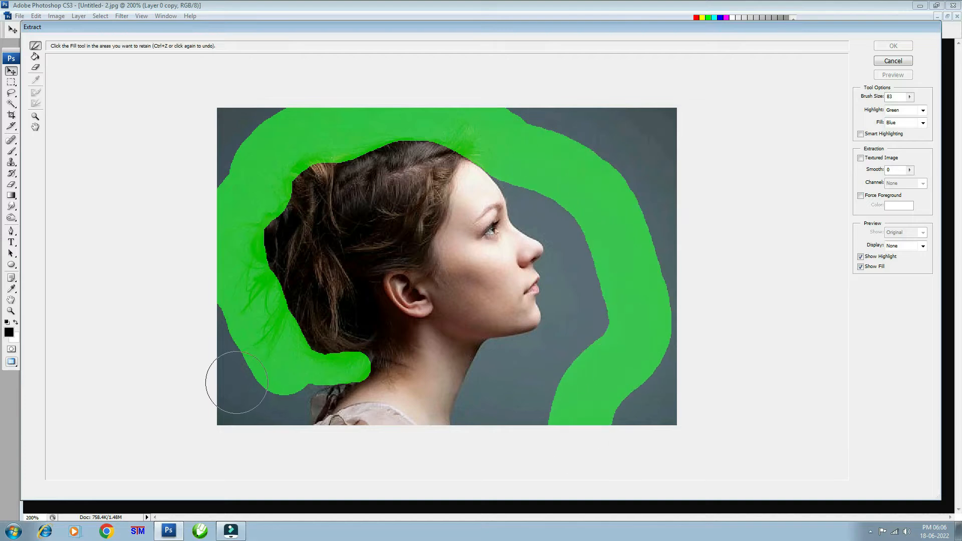
pyautogui.moveTo(267, 393); pyautogui.dragTo(241, 444)
# Reduce the Extract eraser to brush size 1 and erase the highlight over a loose hair strand behind the head.
pyautogui.hotkey('ctrl', '+')
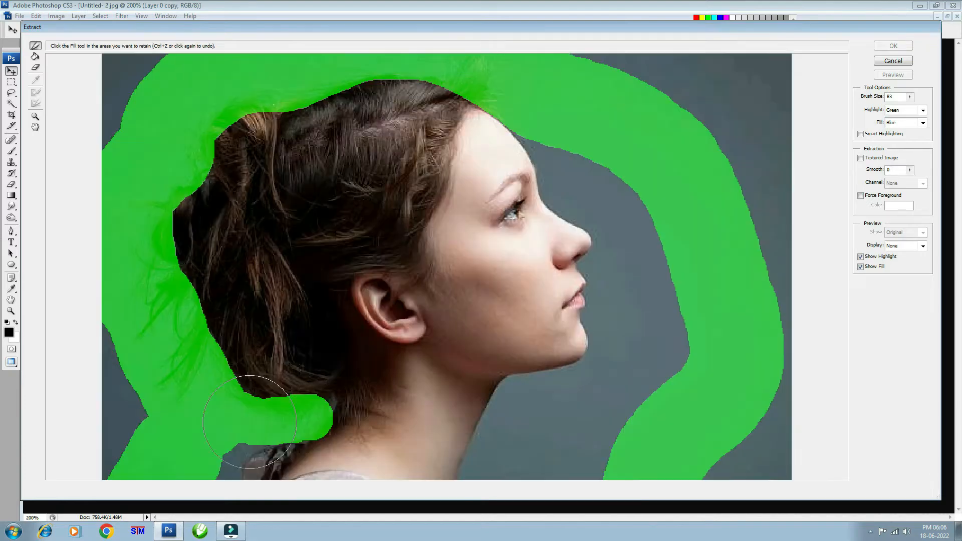
pyautogui.moveTo(505, 287); pyautogui.dragTo(501, 261)
pyautogui.press('e')
pyautogui.press('[')
pyautogui.press('[')
pyautogui.press('[')
pyautogui.press('[')
pyautogui.press('[')
pyautogui.press('[')
pyautogui.press('[')
pyautogui.press('[')
pyautogui.press('[')
pyautogui.press('[')
pyautogui.press('[')
pyautogui.press('[')
pyautogui.press('[')
pyautogui.press('[')
pyautogui.press('[')
pyautogui.press('[')
pyautogui.press('[')
pyautogui.press('[')
pyautogui.press('[')
pyautogui.press('[')
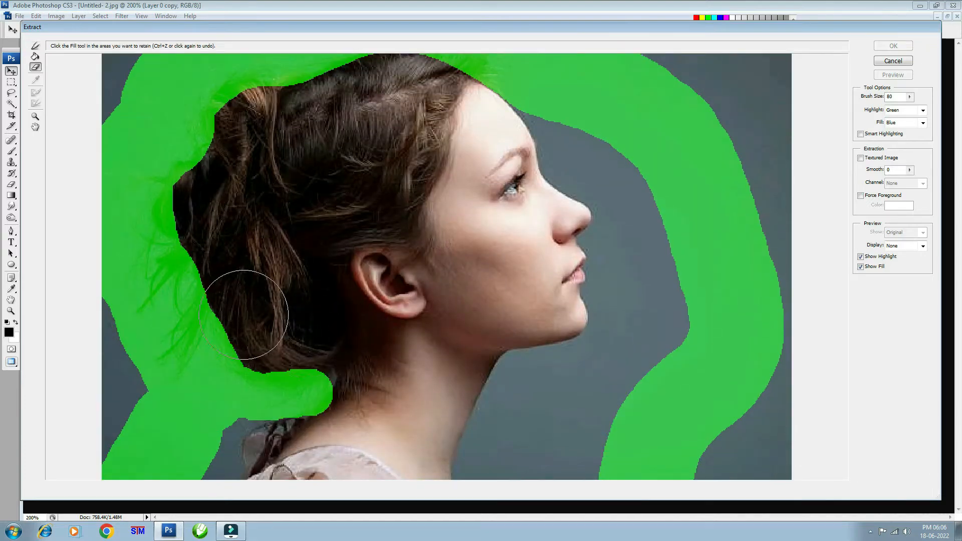
pyautogui.press('[')
pyautogui.press('[')
pyautogui.press('[')
pyautogui.press('[')
pyautogui.press('[')
pyautogui.press('[')
pyautogui.press('[')
pyautogui.press('[')
pyautogui.press('[')
pyautogui.press('[')
pyautogui.press('[')
pyautogui.press('[')
pyautogui.press('[')
pyautogui.press('[')
pyautogui.press('[')
pyautogui.press('[')
pyautogui.press('[')
pyautogui.press('[')
pyautogui.press('[')
pyautogui.press('[')
pyautogui.press('[')
pyautogui.press('[')
pyautogui.press('[')
pyautogui.press('[')
pyautogui.press('[')
pyautogui.press('[')
pyautogui.moveTo(206, 279); pyautogui.dragTo(173, 332)
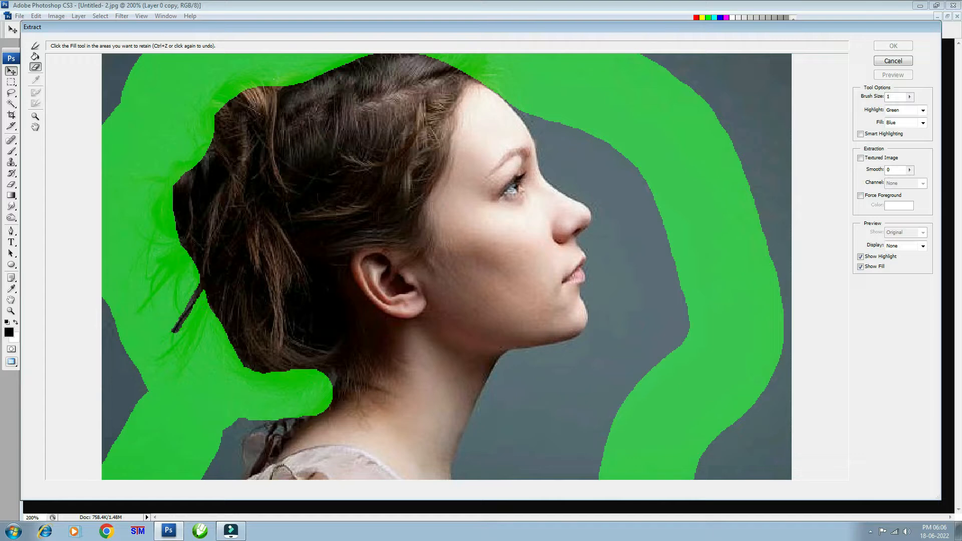
# Erase the highlight over more loose strands at the back of the hair, starting with brush size 2.
pyautogui.press(']')
pyautogui.moveTo(207, 287)
pyautogui.mouseDown()
pyautogui.moveTo(162, 361)
pyautogui.moveTo(205, 294)
pyautogui.moveTo(171, 377)
pyautogui.mouseUp()
pyautogui.moveTo(206, 295); pyautogui.dragTo(182, 364)
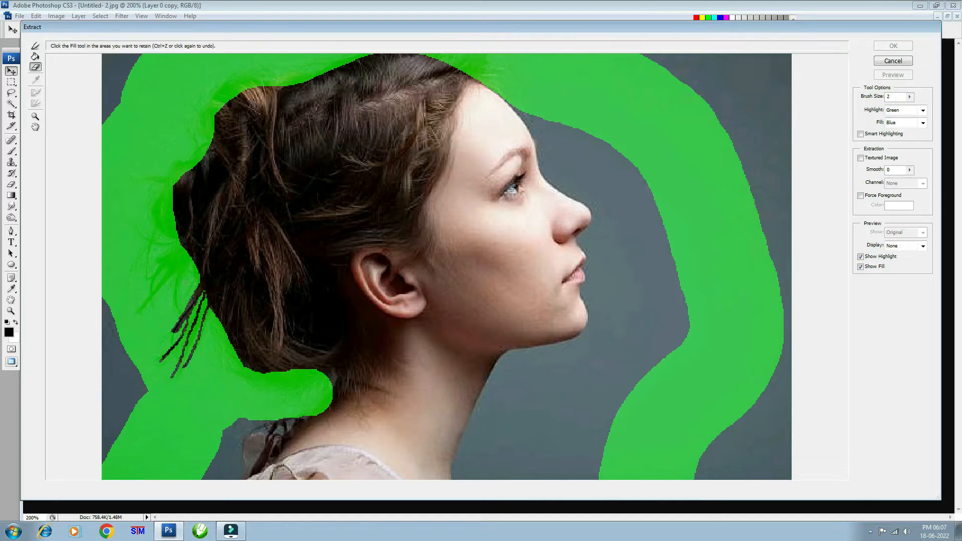
pyautogui.click(185, 212)
pyautogui.moveTo(180, 241); pyautogui.dragTo(138, 313)
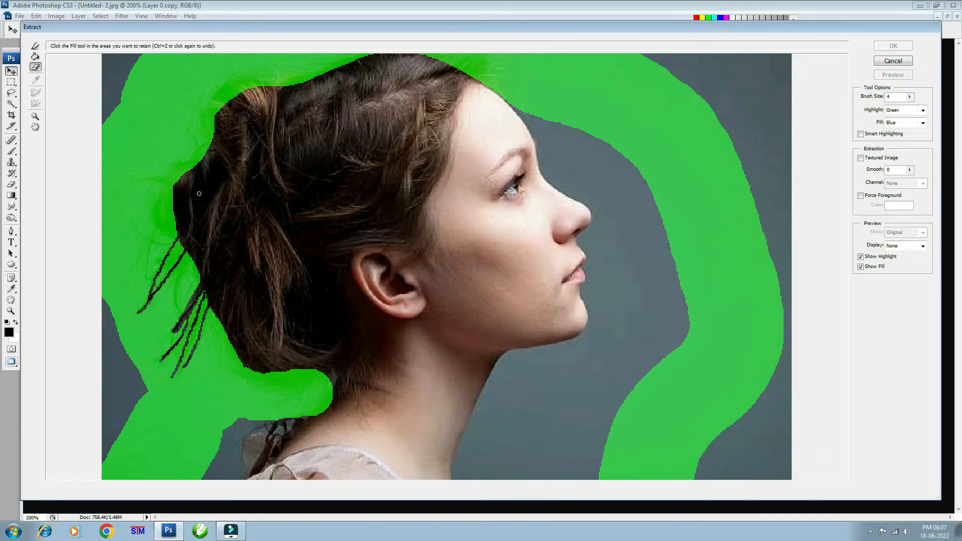
# Erase highlight along the hair's upper edge with a larger brush, then fill the retained area and apply the extraction.
pyautogui.press(']')
pyautogui.press(']')
pyautogui.press(']')
pyautogui.press(']')
pyautogui.press(']')
pyautogui.press(']')
pyautogui.press(']')
pyautogui.press(']')
pyautogui.press(']')
pyautogui.press(']')
pyautogui.press(']')
pyautogui.press(']')
pyautogui.press(']')
pyautogui.press(']')
pyautogui.press(']')
pyautogui.press(']')
pyautogui.press(']')
pyautogui.press(']')
pyautogui.press(']')
pyautogui.press(']')
pyautogui.moveTo(194, 180)
pyautogui.mouseDown()
pyautogui.moveTo(216, 127)
pyautogui.moveTo(450, 68)
pyautogui.moveTo(474, 75)
pyautogui.mouseUp()
pyautogui.press('g')
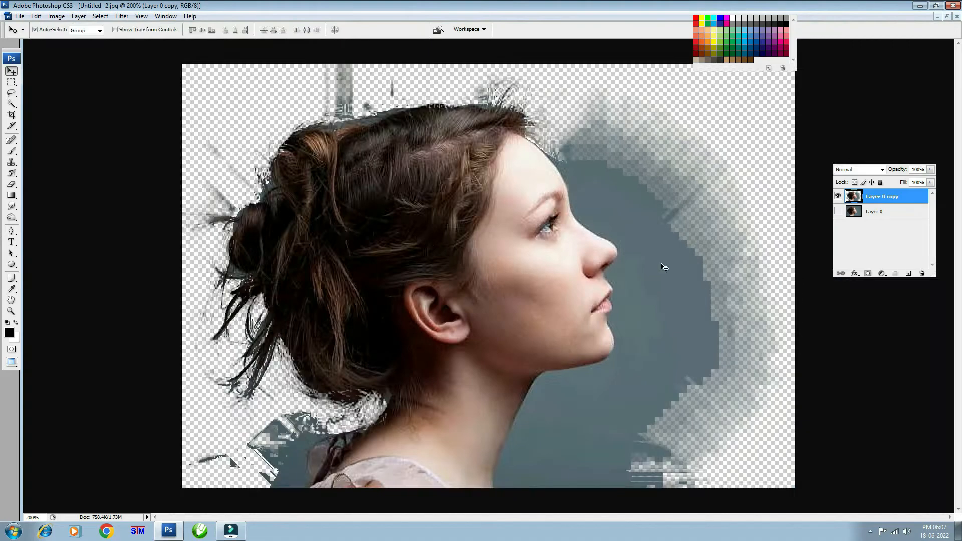
# Trace the face, chin and neck profile closely and remove the leftover background around the woman.
pyautogui.hotkey('ctrl', '+')
pyautogui.hotkey('ctrl', '+')
pyautogui.hotkey('ctrl', '+')
pyautogui.click(502, 232)
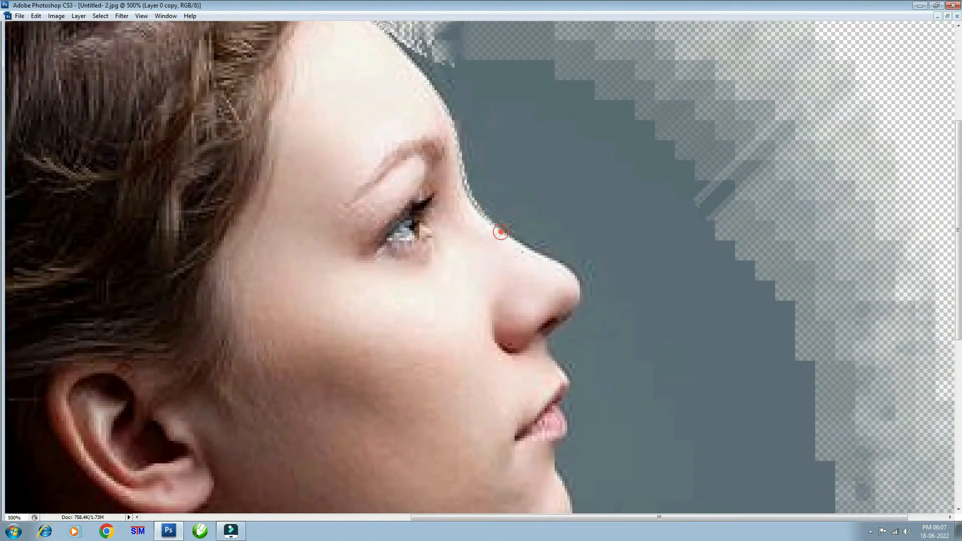
pyautogui.hotkey('ctrl', '+')
pyautogui.hotkey('ctrl', '+')
pyautogui.moveTo(578, 272); pyautogui.dragTo(415, 200)
pyautogui.keyDown('shift'); pyautogui.click(419, 351); pyautogui.keyUp('shift')
pyautogui.keyDown('shift'); pyautogui.click(446, 403); pyautogui.keyUp('shift')
pyautogui.keyDown('shift'); pyautogui.click(477, 327); pyautogui.keyUp('shift')
pyautogui.keyDown('shift'); pyautogui.click(418, 511); pyautogui.keyUp('shift')
pyautogui.moveTo(176, 415); pyautogui.dragTo(802, 415)
pyautogui.keyDown('shift'); pyautogui.click(433, 465); pyautogui.keyUp('shift')
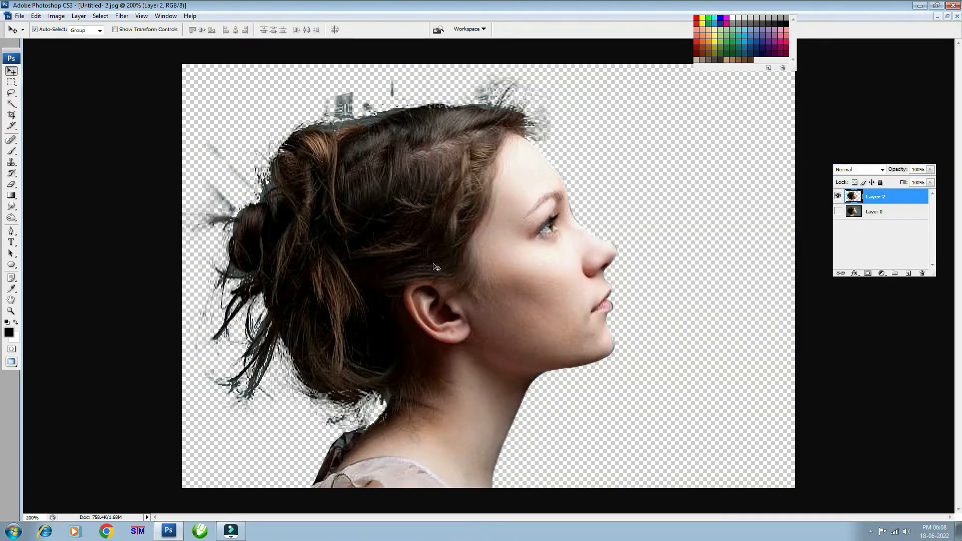
# Restore the portrait to a floating window and copy the cutout into the blank Untitled-1 document.
pyautogui.click(949, 15)
pyautogui.hotkey('ctrl', '-')
pyautogui.hotkey('ctrl', '-')
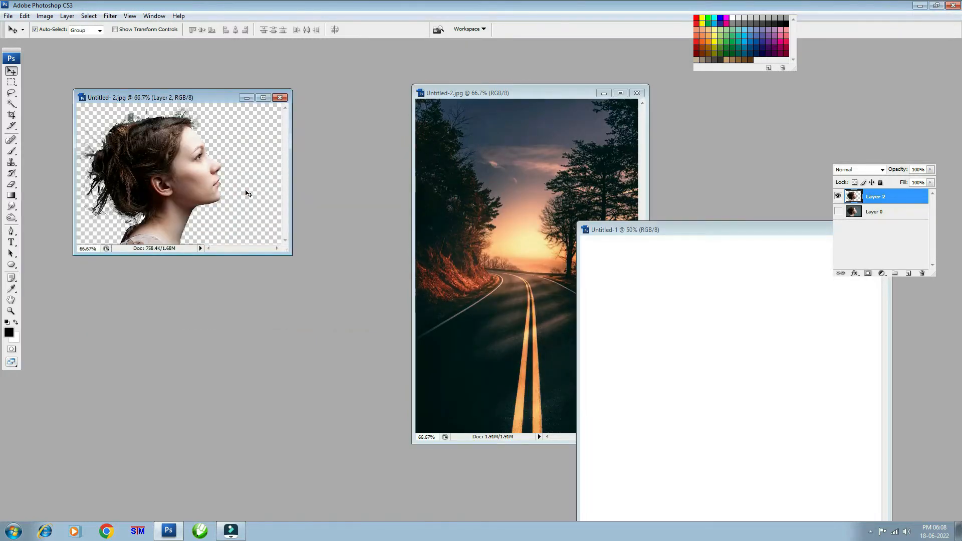
pyautogui.moveTo(188, 185); pyautogui.dragTo(754, 234)
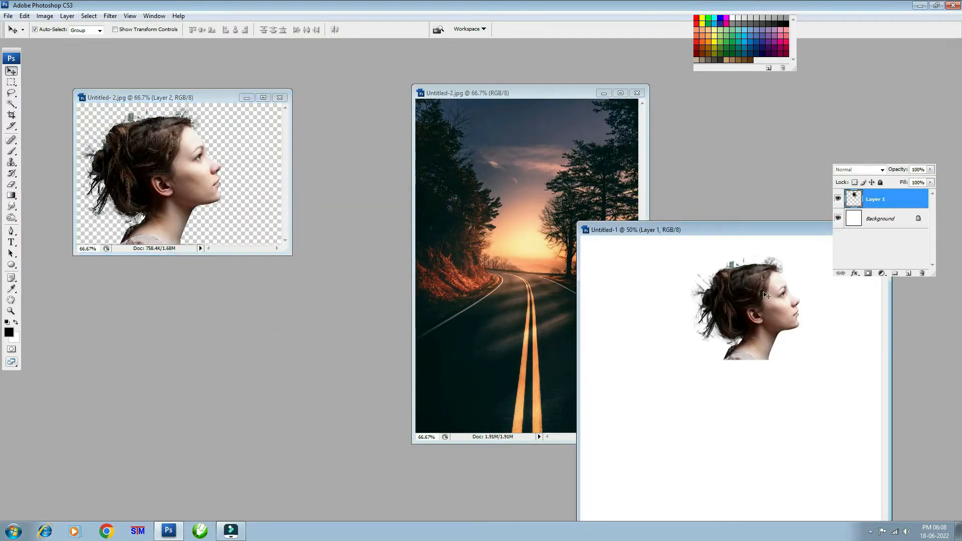
# Maximize the Untitled-1 document and scale the woman's cutout proportionally until it nearly fills the canvas, with the neck at the lower edge.
pyautogui.doubleClick(755, 234)
pyautogui.click(499, 223)
pyautogui.hotkey('ctrl', 't')
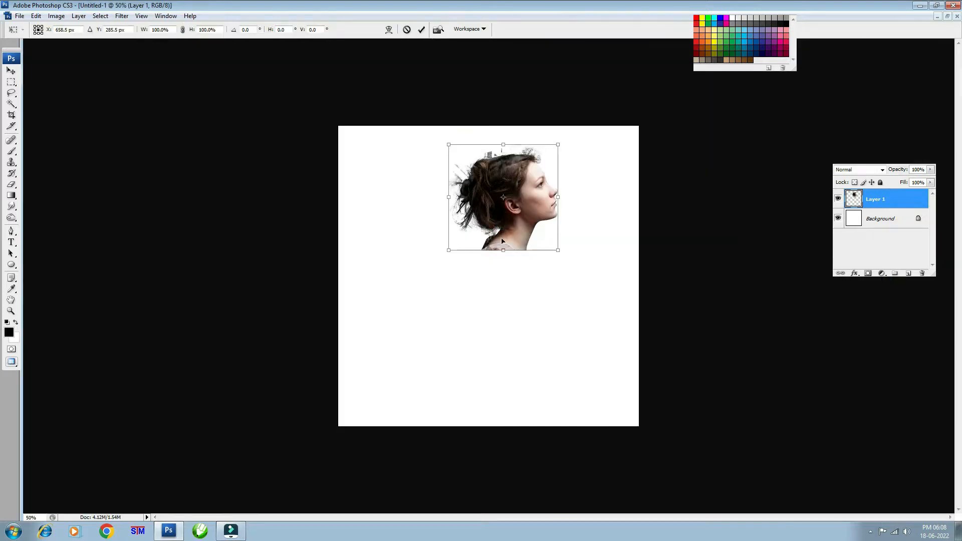
pyautogui.moveTo(450, 249); pyautogui.dragTo(372, 392)
pyautogui.moveTo(501, 310); pyautogui.dragTo(508, 376)
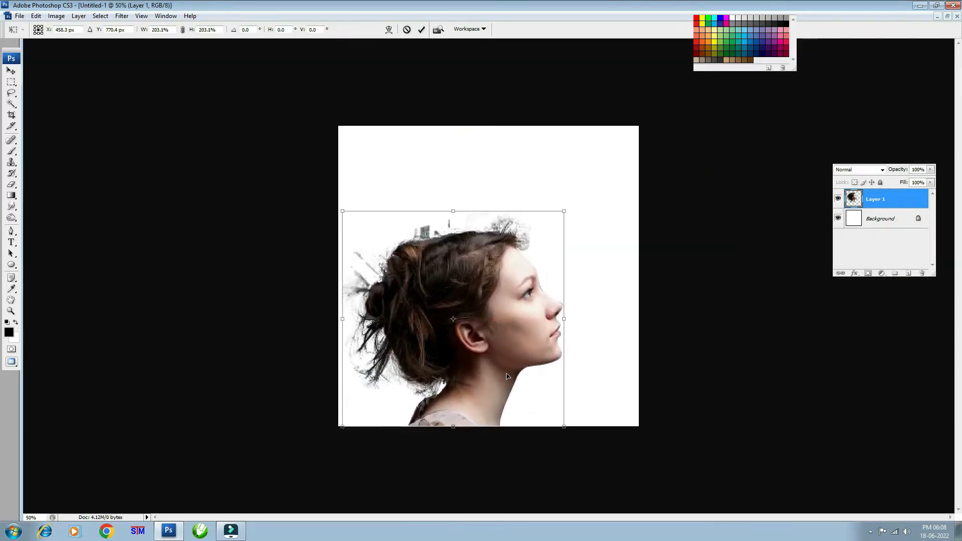
pyautogui.moveTo(565, 212); pyautogui.dragTo(626, 151)
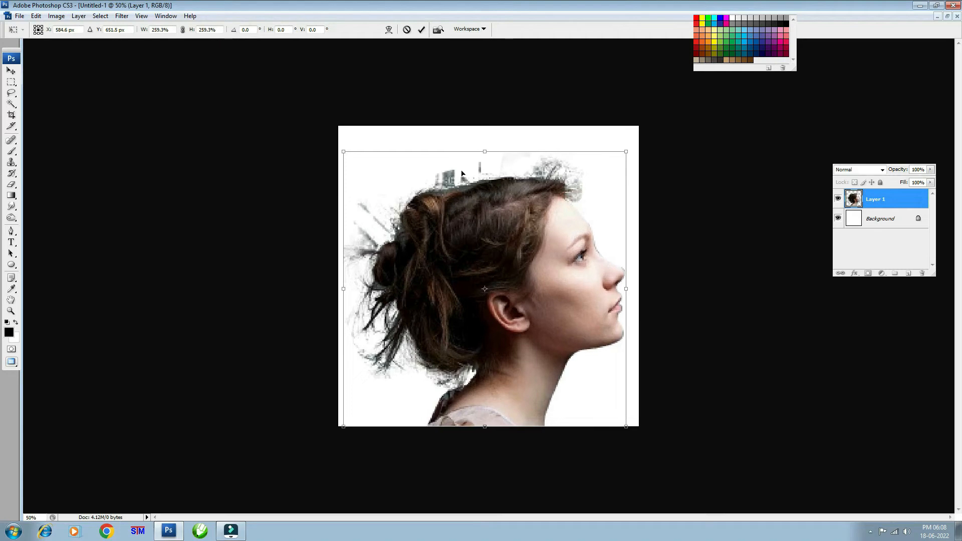
pyautogui.moveTo(342, 154); pyautogui.dragTo(328, 136)
pyautogui.doubleClick(498, 211)
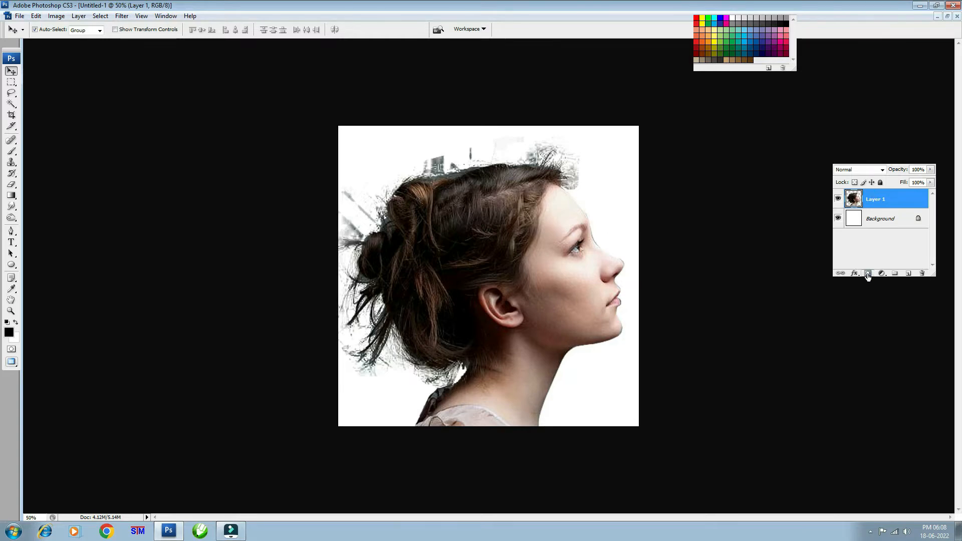
# Add a layer mask to the portrait layer and set the brush to size 100 at 100% opacity.
pyautogui.click(870, 273)
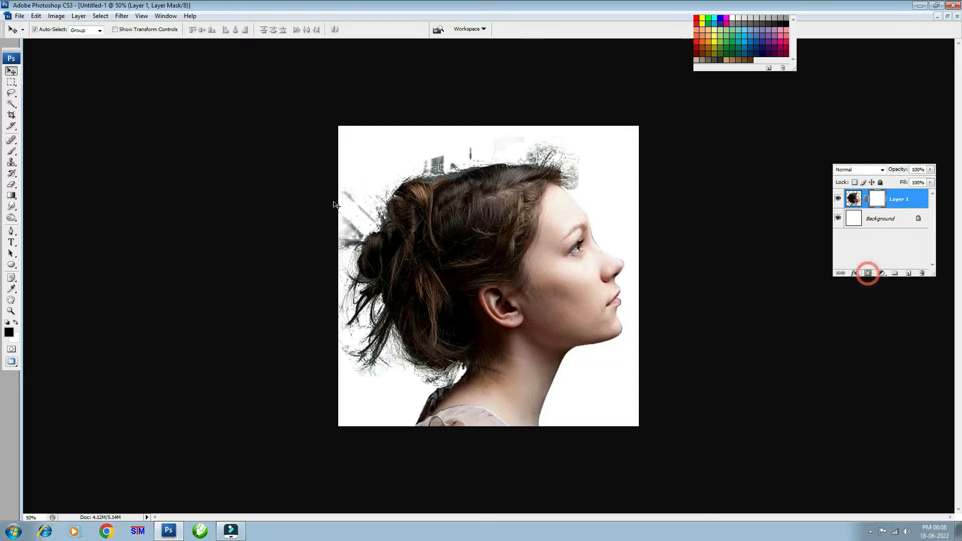
pyautogui.click(11, 151)
pyautogui.press('[')
pyautogui.press('[')
pyautogui.press('[')
pyautogui.press('[')
pyautogui.press('[')
pyautogui.press('[')
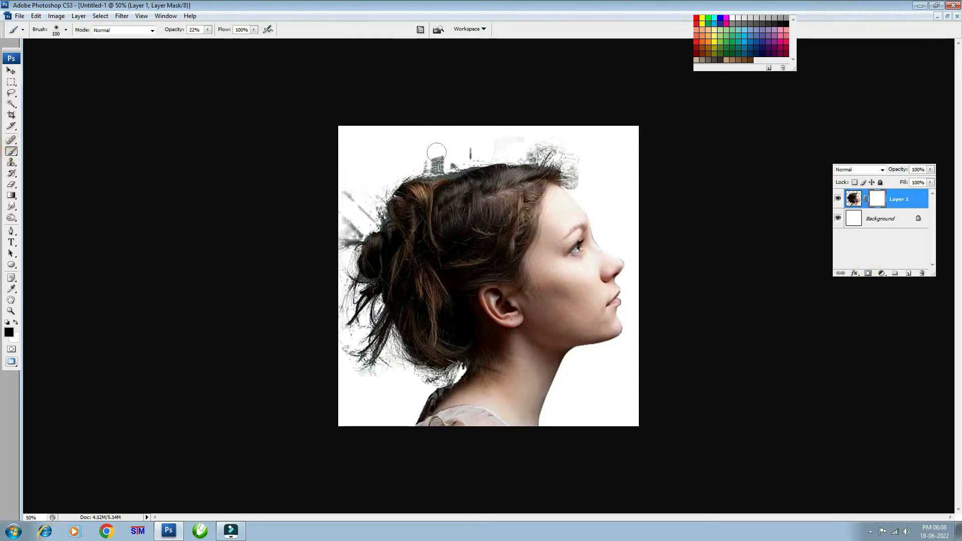
pyautogui.press('0')
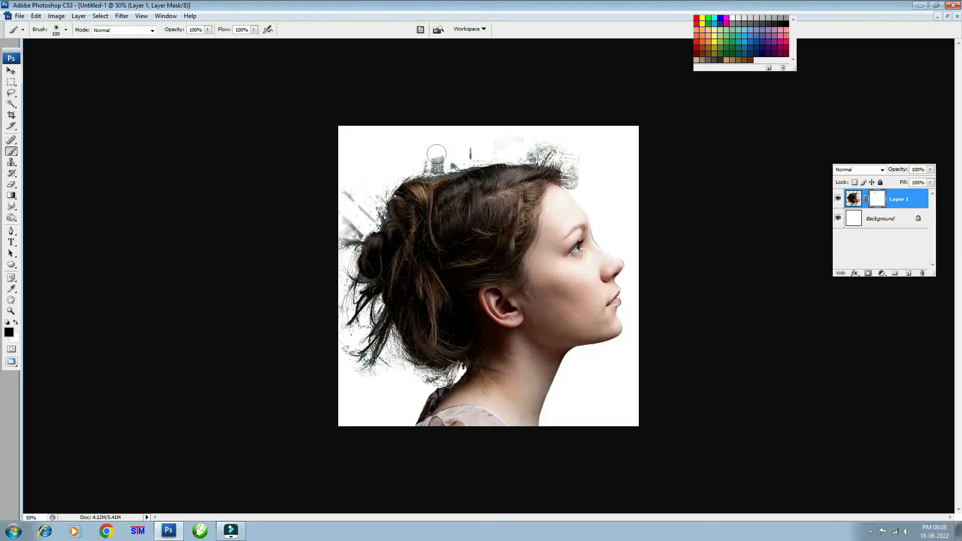
# Mask out the leftover building fragments above the crown of the hair with a size 150 brush.
pyautogui.hotkey('ctrl', '+')
pyautogui.press(']')
pyautogui.press(']')
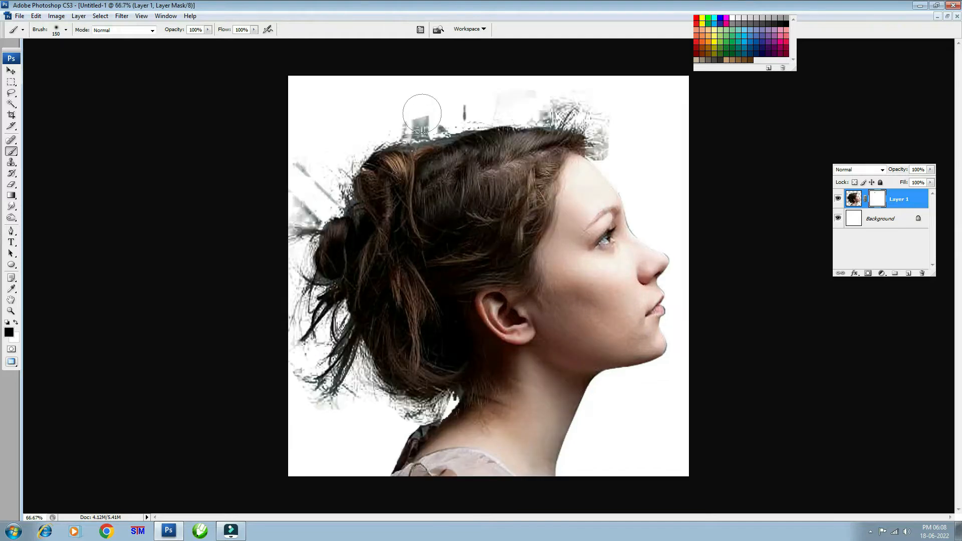
pyautogui.moveTo(422, 112)
pyautogui.mouseDown()
pyautogui.moveTo(469, 96)
pyautogui.moveTo(383, 117)
pyautogui.mouseUp()
pyautogui.click(462, 98)
# Mask out the background remnants behind the hair bun, above the forehead and below the loose strands.
pyautogui.press('[')
pyautogui.press('[')
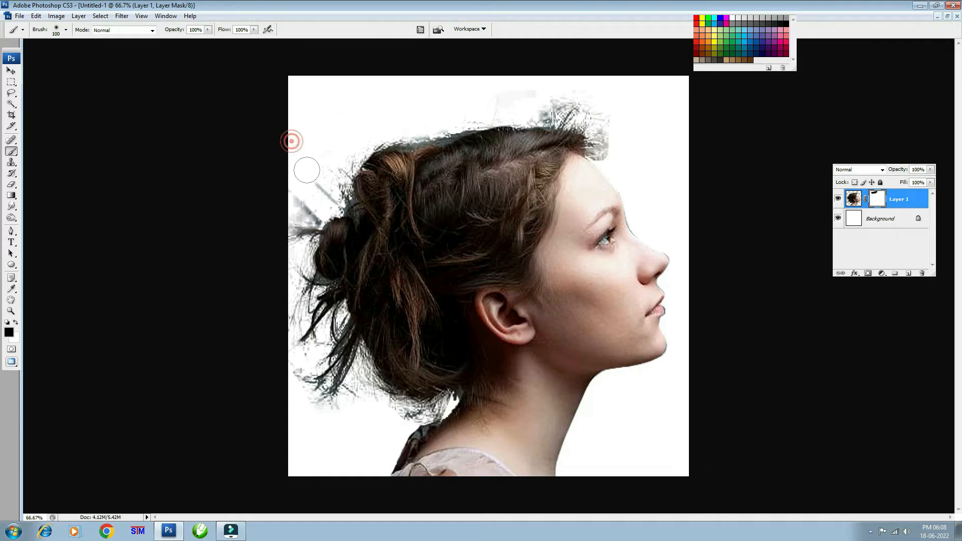
pyautogui.moveTo(293, 142)
pyautogui.mouseDown()
pyautogui.moveTo(317, 198)
pyautogui.moveTo(309, 220)
pyautogui.mouseUp()
pyautogui.press(']')
pyautogui.press(']')
pyautogui.moveTo(552, 111)
pyautogui.mouseDown()
pyautogui.moveTo(624, 118)
pyautogui.moveTo(541, 103)
pyautogui.mouseUp()
pyautogui.moveTo(335, 417); pyautogui.dragTo(323, 413)
# Clean up the remaining fringe around the bun and along the top of the hair on the mask, varying the brush size.
pyautogui.press('[')
pyautogui.press('[')
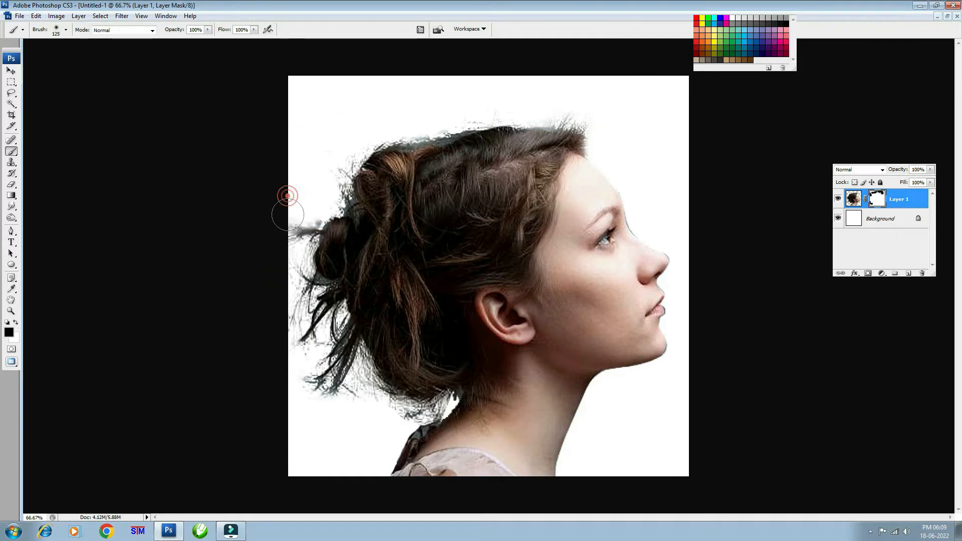
pyautogui.moveTo(287, 196); pyautogui.dragTo(304, 216)
pyautogui.press(']')
pyautogui.press(']')
pyautogui.press(']')
pyautogui.press(']')
pyautogui.moveTo(355, 116); pyautogui.dragTo(463, 104)
pyautogui.press('[')
pyautogui.press('[')
pyautogui.press('[')
pyautogui.press('[')
pyautogui.press(']')
pyautogui.press(']')
pyautogui.moveTo(583, 106); pyautogui.dragTo(566, 110)
pyautogui.press('v')
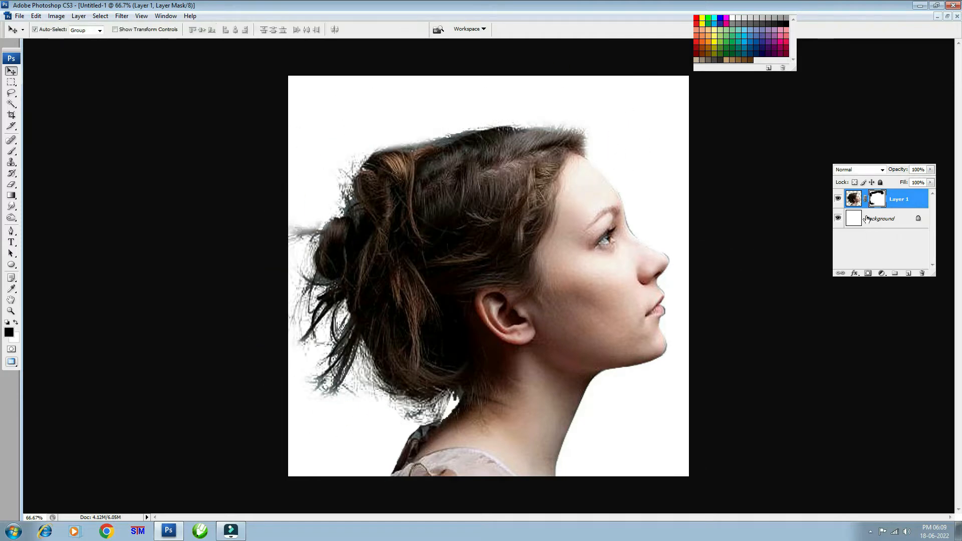
# Restore the composite to a floating window and close the source portrait file without saving changes.
pyautogui.click(854, 199)
pyautogui.click(948, 16)
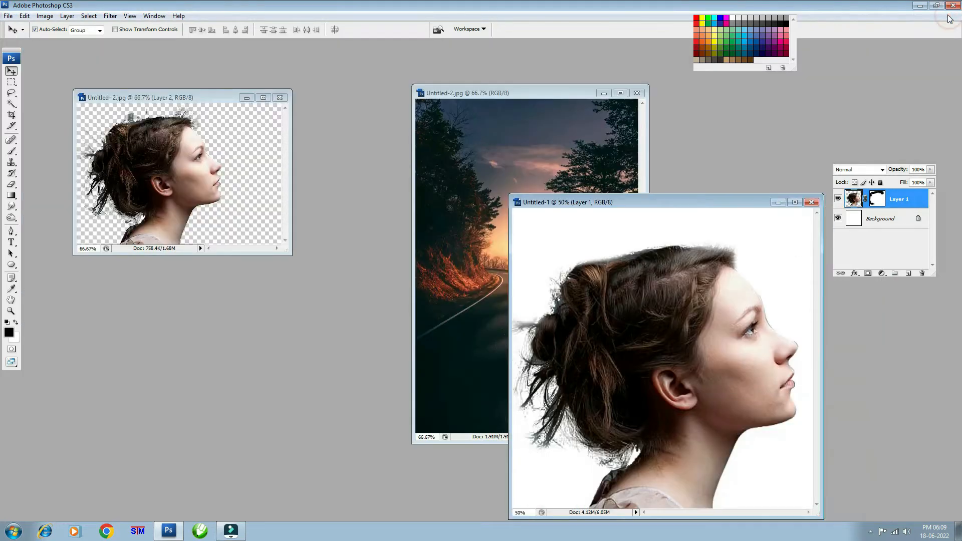
pyautogui.click(564, 118)
pyautogui.click(138, 146)
pyautogui.click(280, 98)
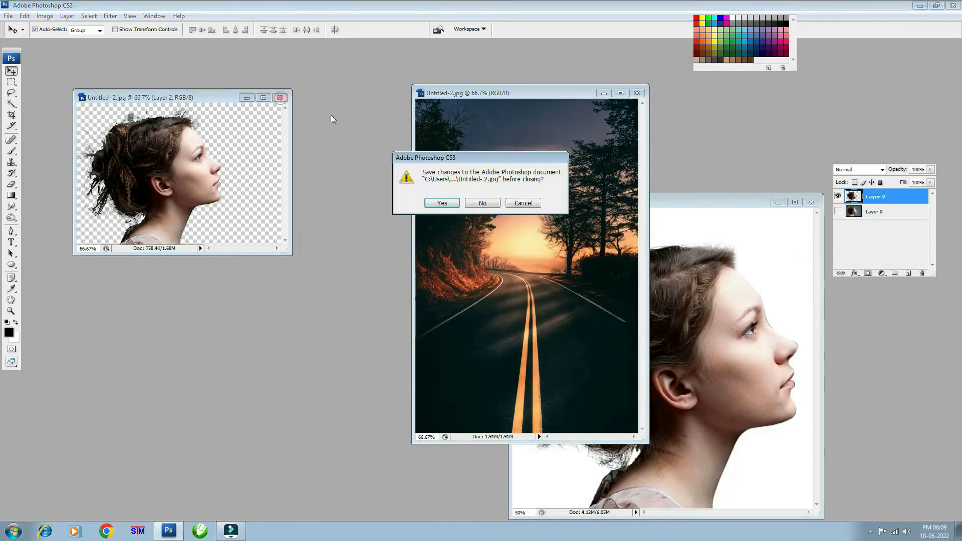
pyautogui.click(483, 199)
# Copy the sunset road photo into the Untitled-1 document above the portrait and maximize that document.
pyautogui.moveTo(538, 95); pyautogui.dragTo(224, 98)
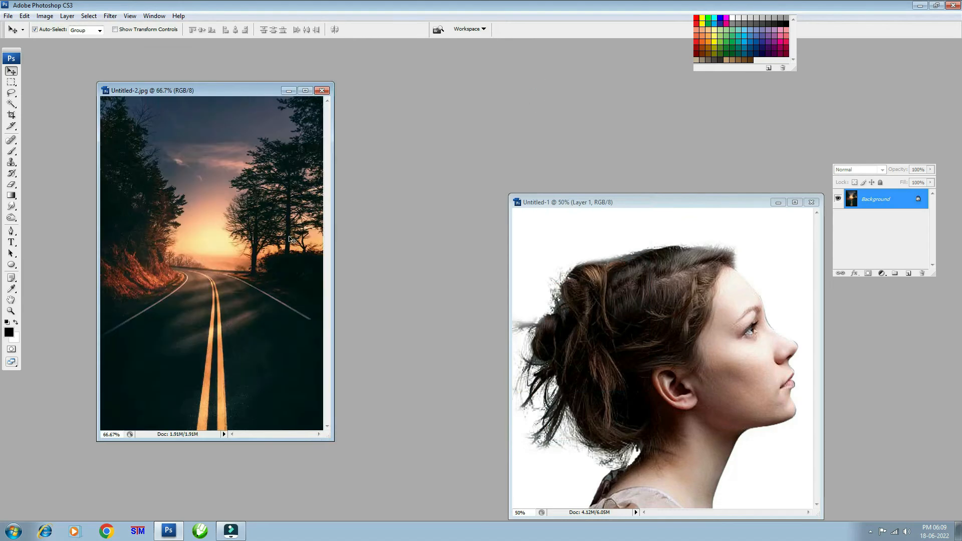
pyautogui.moveTo(256, 207); pyautogui.dragTo(524, 239)
pyautogui.doubleClick(723, 203)
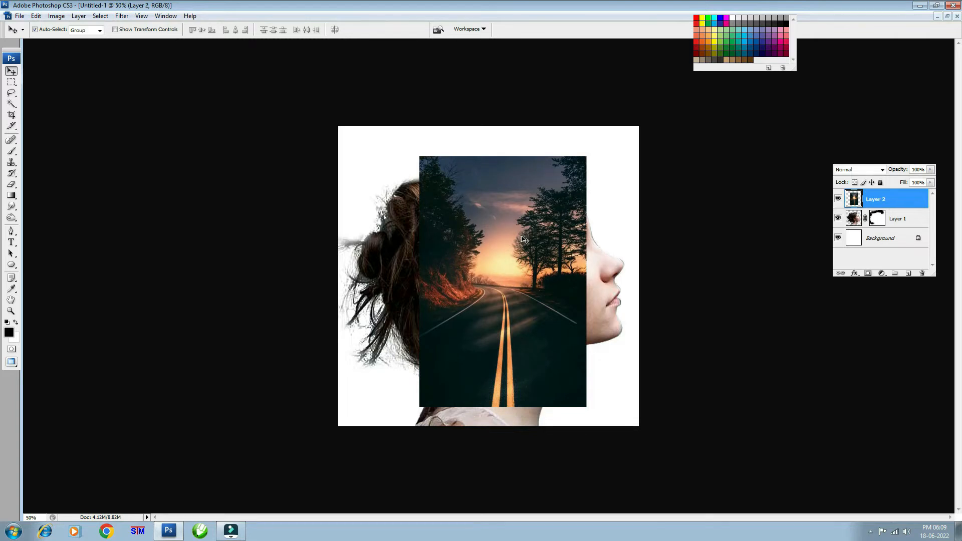
# Clip the road layer to the portrait layer and set its opacity to 88%.
pyautogui.hotkey('ctrl', 'alt', 'g')
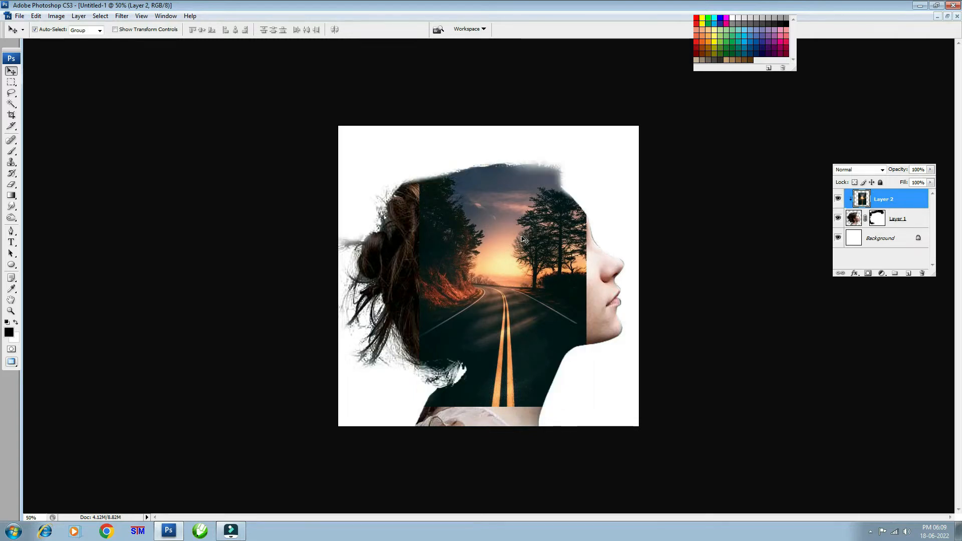
pyautogui.press('6')
pyautogui.press('7')
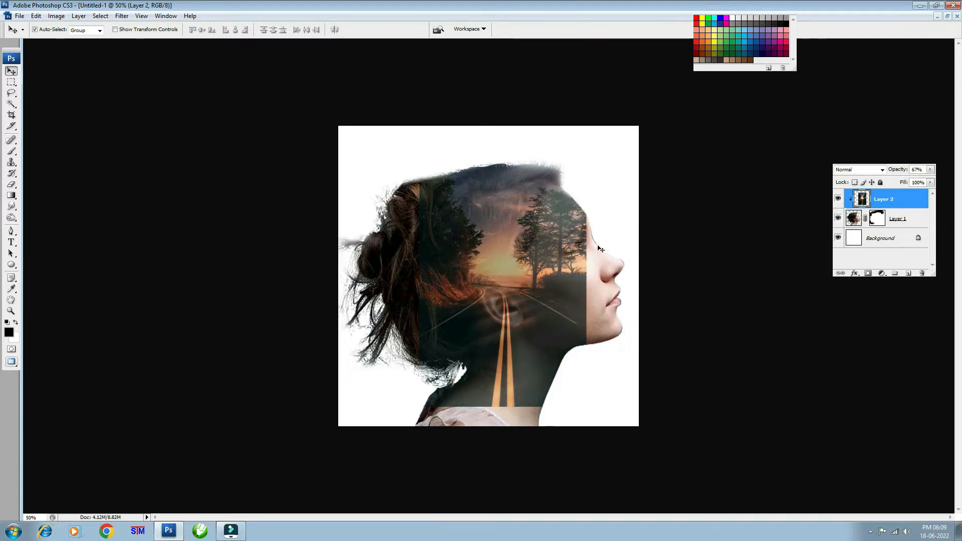
pyautogui.press('8')
pyautogui.press('8')
# Scale the road photo proportionally to about 179.5% and position it over the woman's head and neck.
pyautogui.hotkey('ctrl', 't')
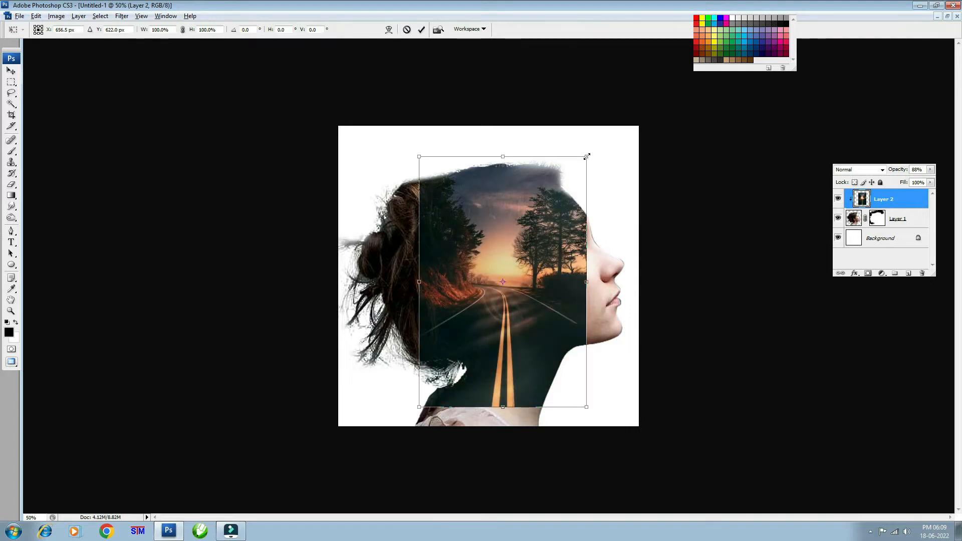
pyautogui.moveTo(587, 156); pyautogui.dragTo(668, 63)
pyautogui.moveTo(575, 333); pyautogui.dragTo(568, 322)
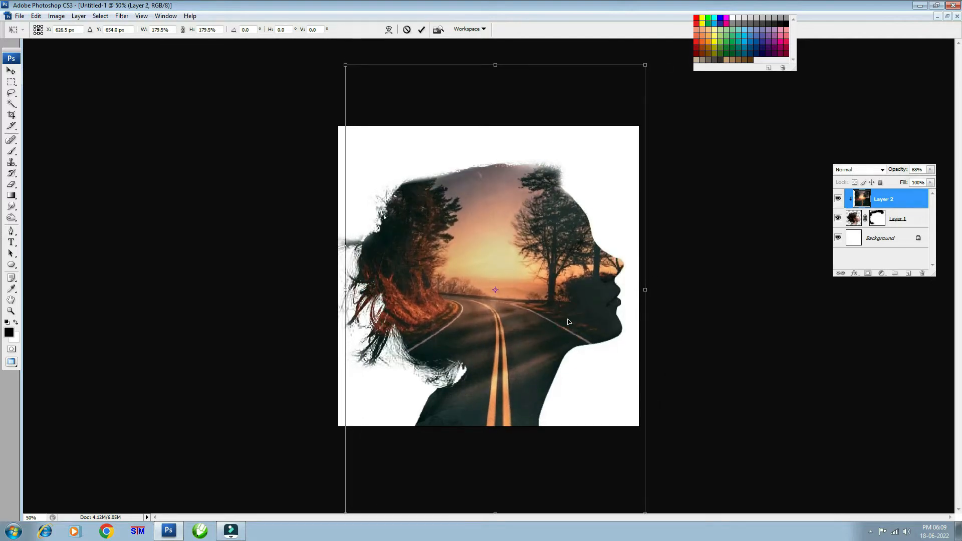
# Set the road layer's opacity to 55% and enlarge it to about 111.7% wide and 107.9% high over the silhouette.
pyautogui.press('5')
pyautogui.press('5')
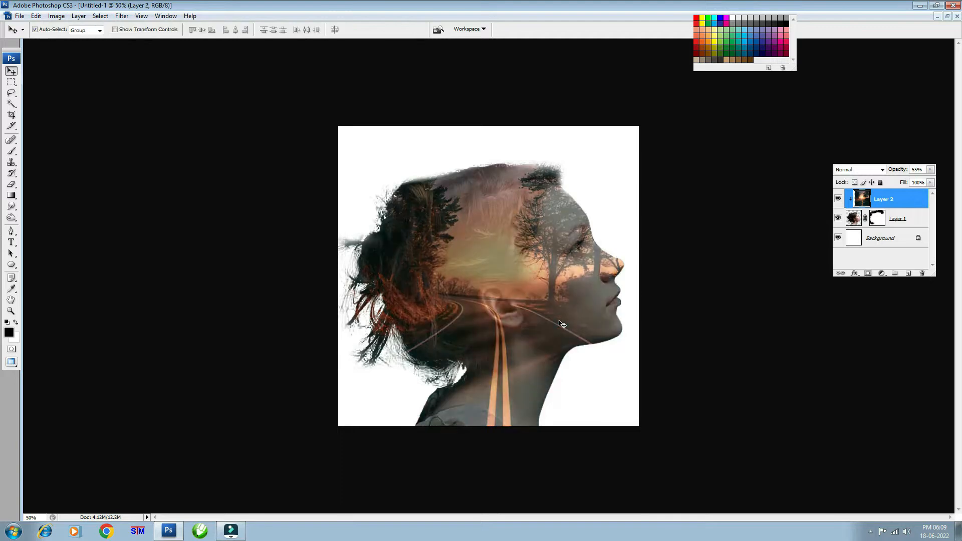
pyautogui.hotkey('ctrl', 't')
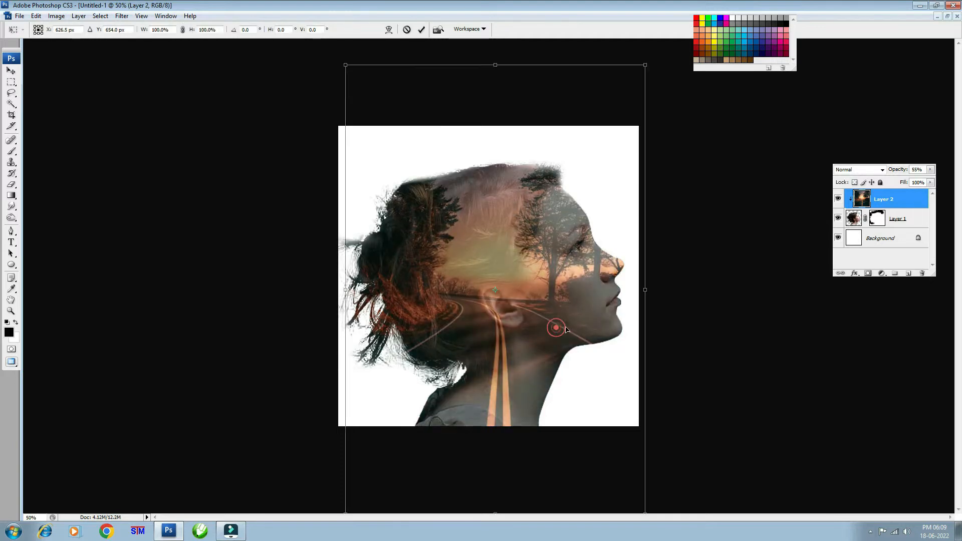
pyautogui.moveTo(646, 64); pyautogui.dragTo(657, 46)
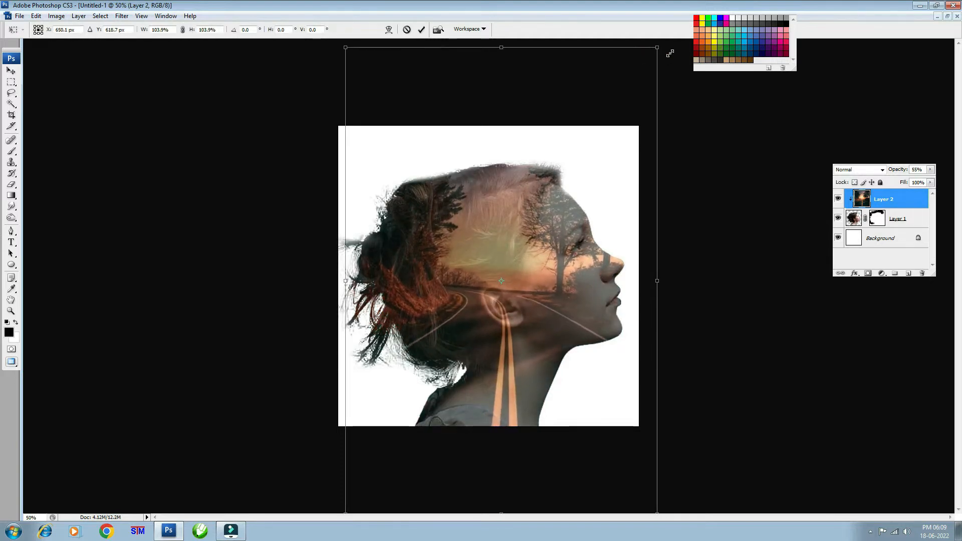
pyautogui.moveTo(565, 321); pyautogui.dragTo(566, 322)
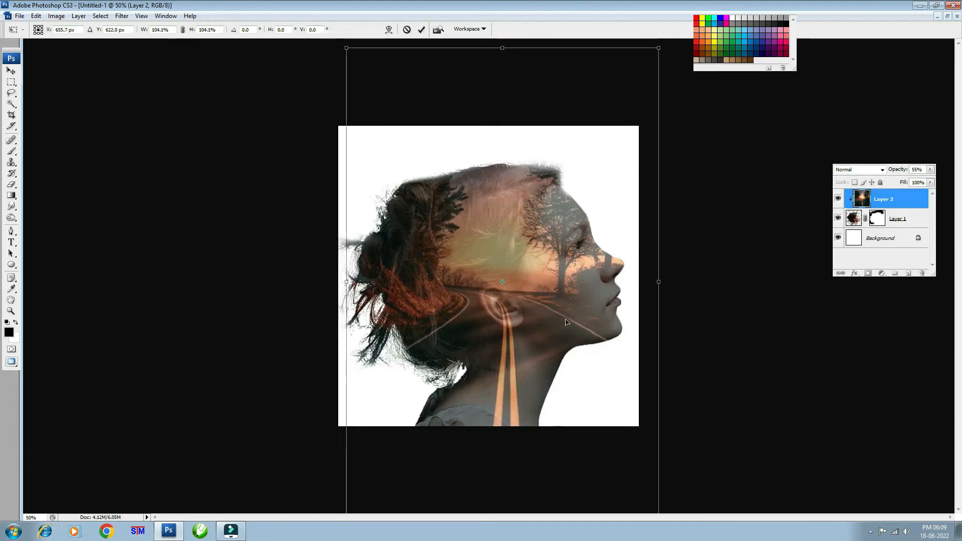
pyautogui.hotkey('ctrl', '-')
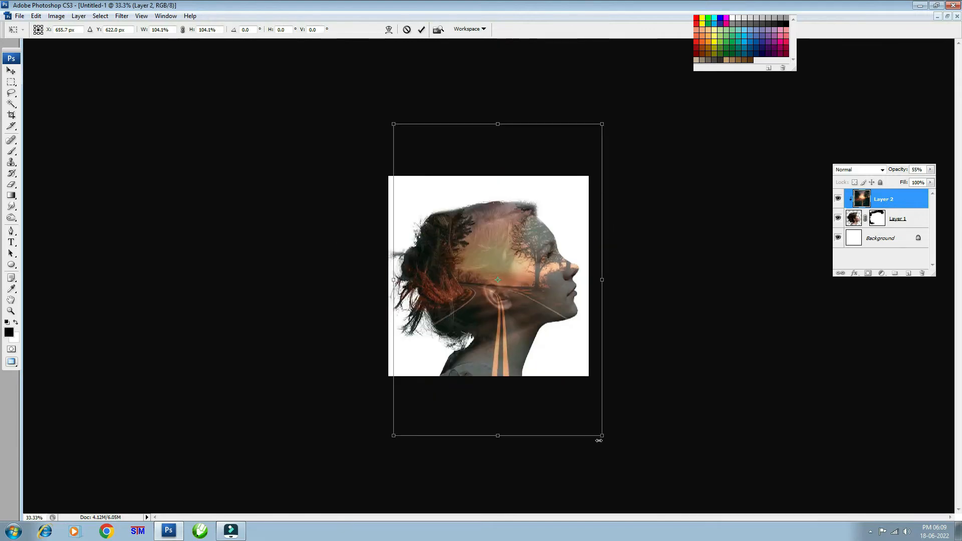
pyautogui.moveTo(599, 441); pyautogui.dragTo(606, 449)
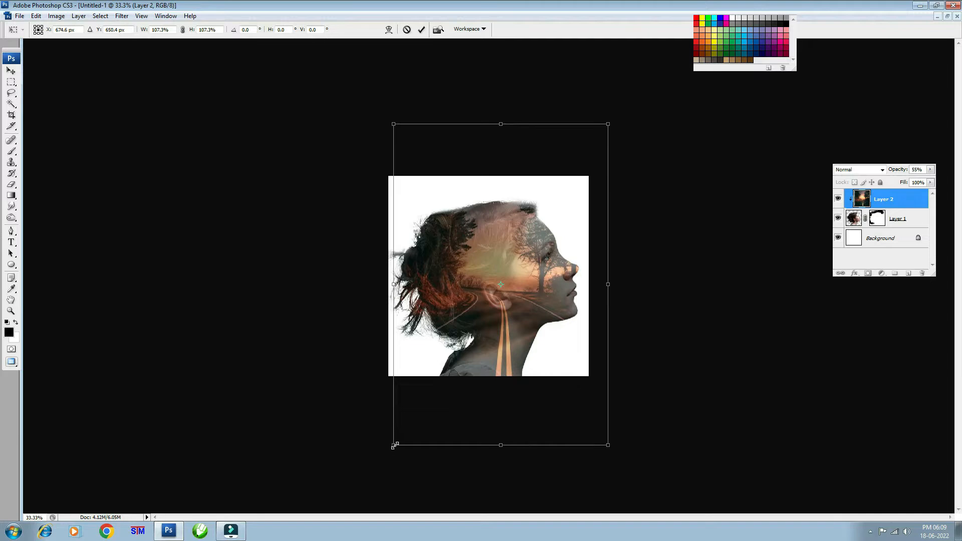
pyautogui.moveTo(394, 446); pyautogui.dragTo(396, 442)
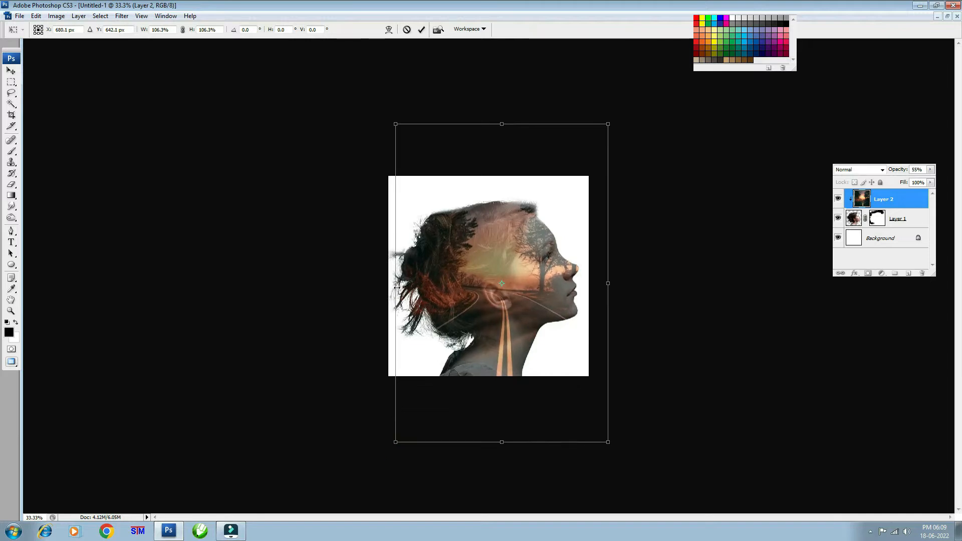
pyautogui.moveTo(397, 286); pyautogui.dragTo(389, 285)
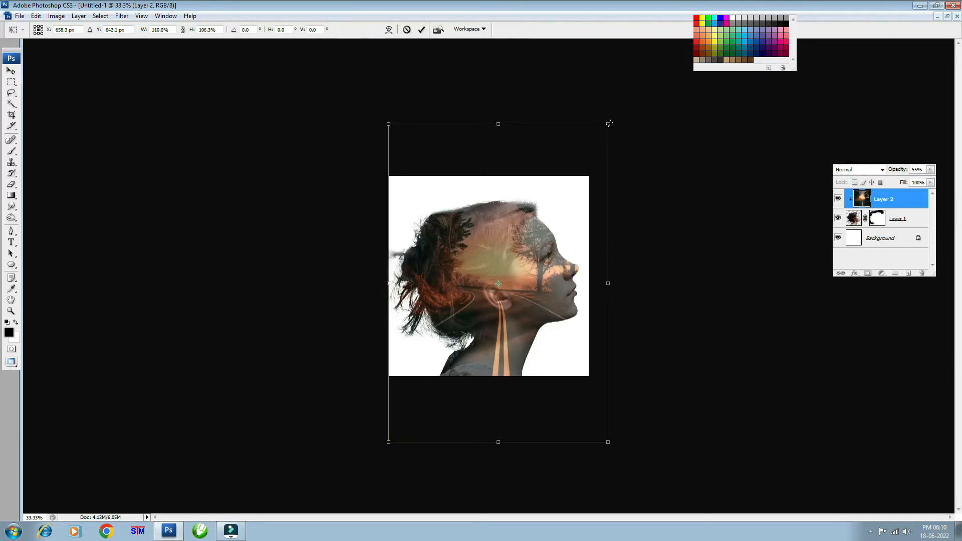
pyautogui.moveTo(609, 122); pyautogui.dragTo(614, 119)
pyautogui.hotkey('ctrl', '+')
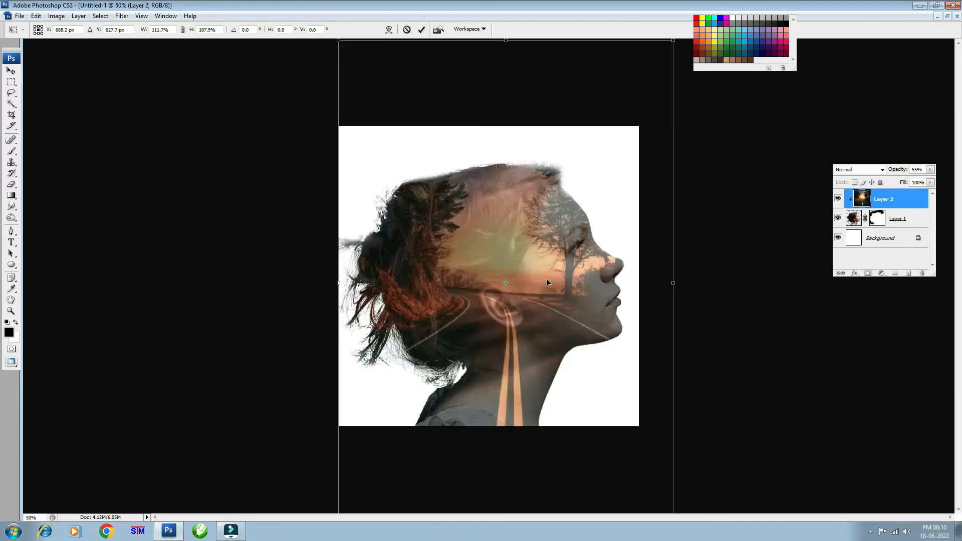
pyautogui.press('Return')
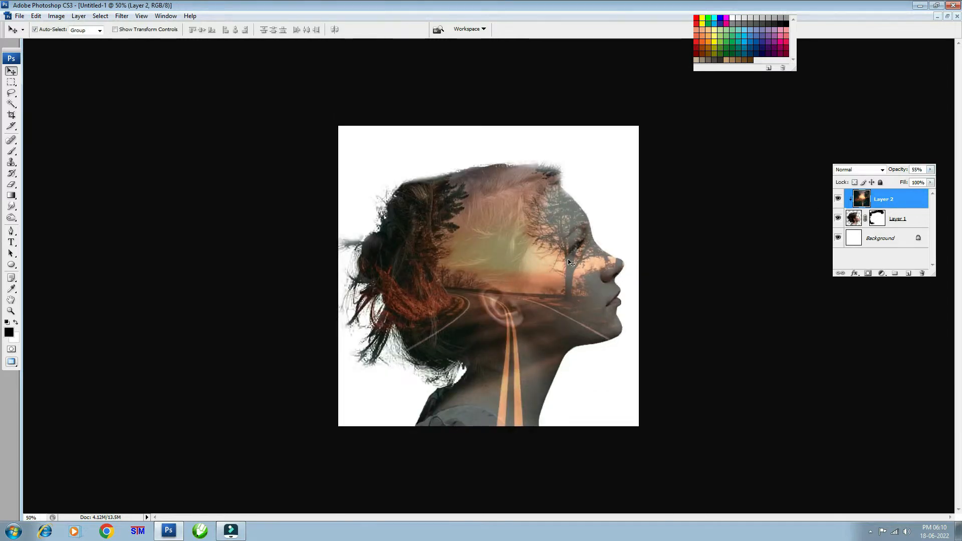
# Set the road layer's opacity to 100%, try out the blend modes on it and settle on Screen.
pyautogui.press('0')
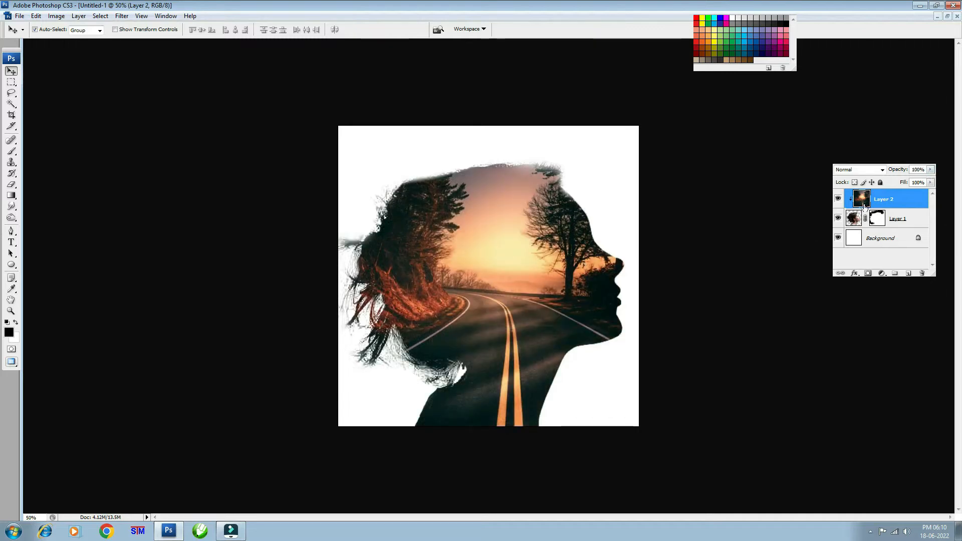
pyautogui.click(858, 171)
pyautogui.click(858, 170)
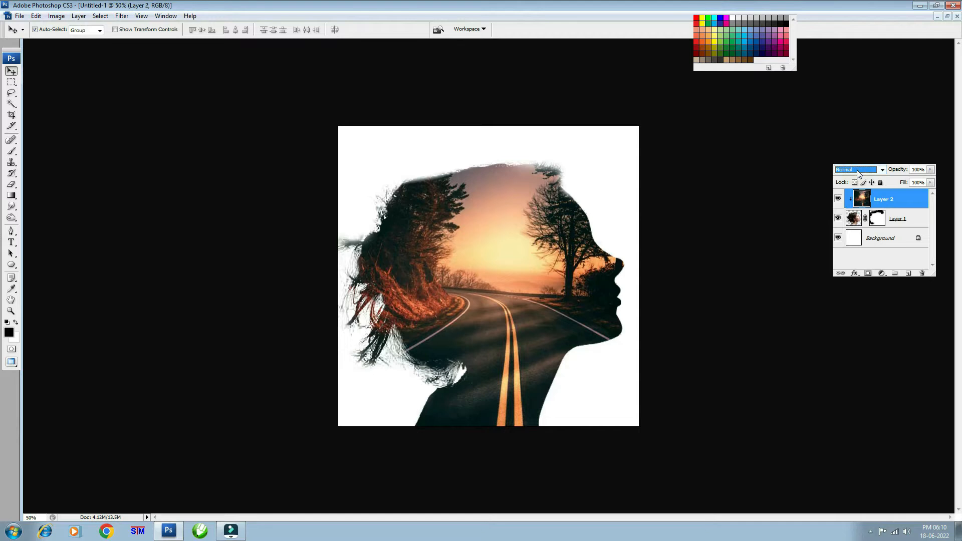
pyautogui.press('Down')
pyautogui.press('Down')
pyautogui.press('Down')
pyautogui.press('Down')
pyautogui.press('Down')
pyautogui.press('Down')
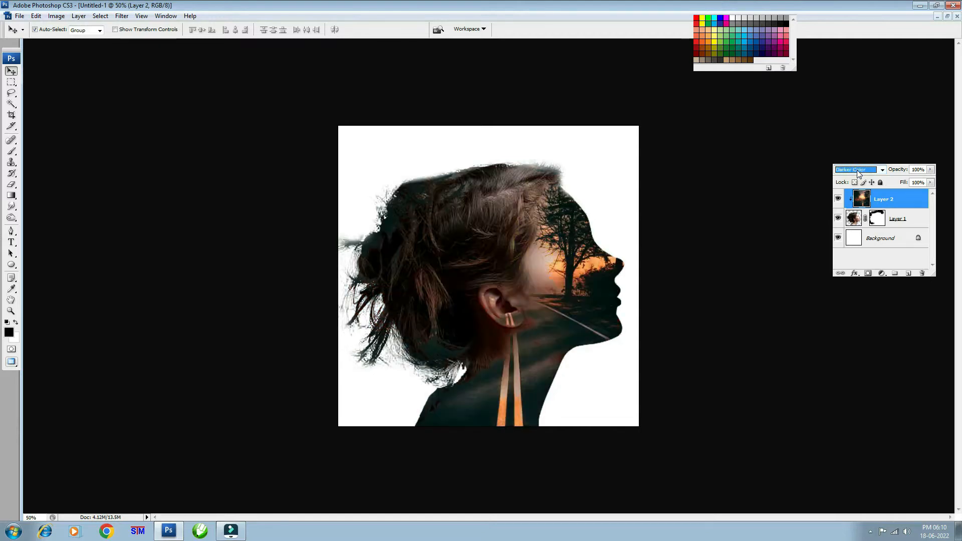
pyautogui.press('Down')
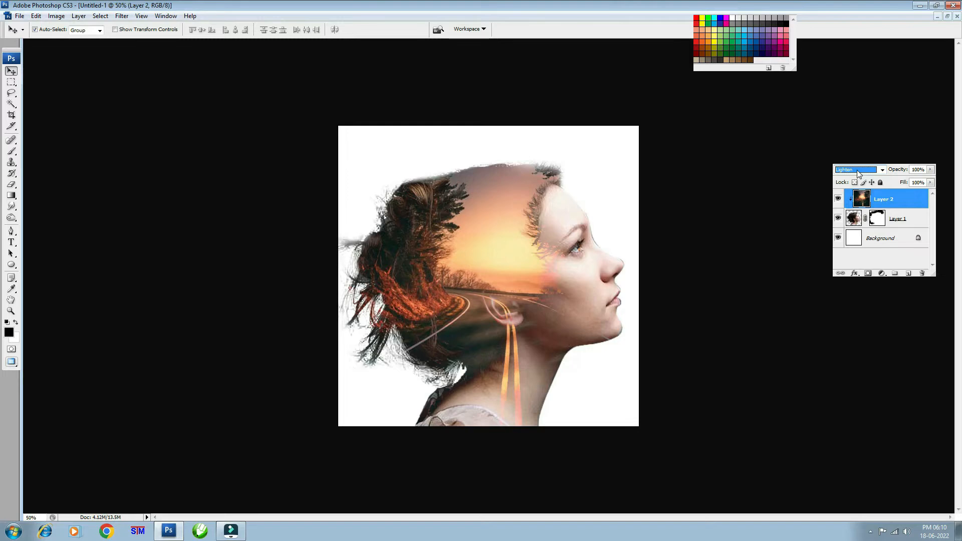
pyautogui.press('Down')
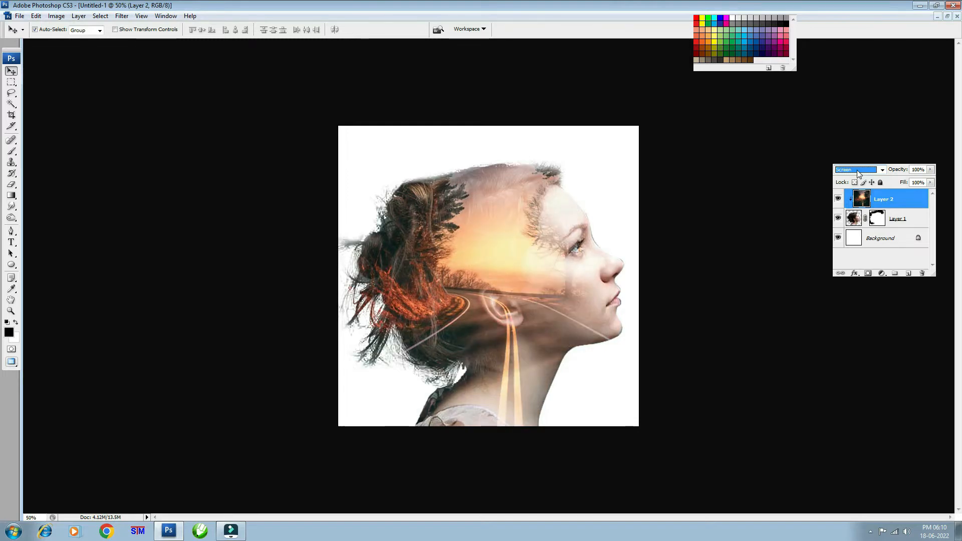
pyautogui.press('Down')
pyautogui.press('Down')
pyautogui.press('Down')
pyautogui.press('Down')
pyautogui.press('Down')
pyautogui.press('Down')
pyautogui.press('Down')
pyautogui.press('Down')
pyautogui.press('Down')
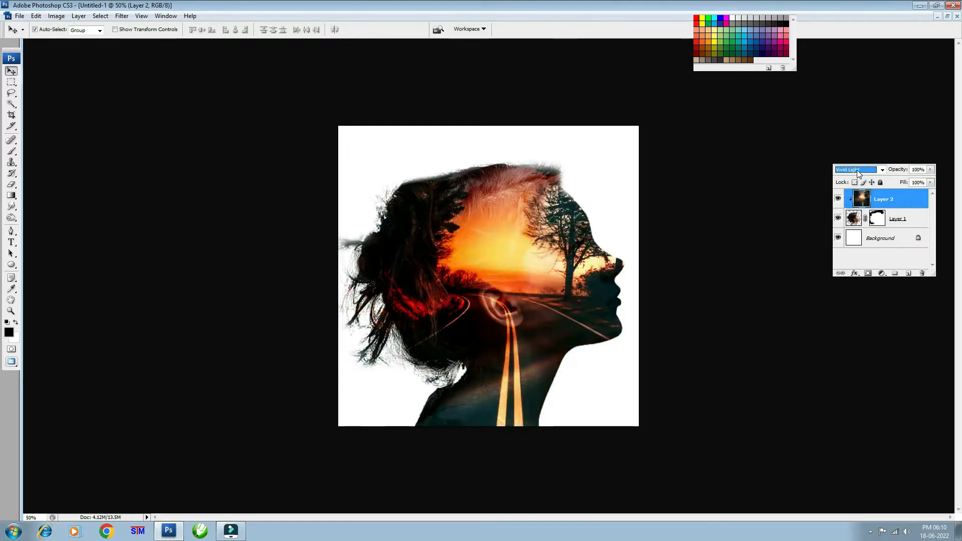
pyautogui.press('Down')
pyautogui.press('Down')
pyautogui.press('Down')
pyautogui.press('Down')
pyautogui.press('Down')
pyautogui.press('Down')
pyautogui.click(859, 170)
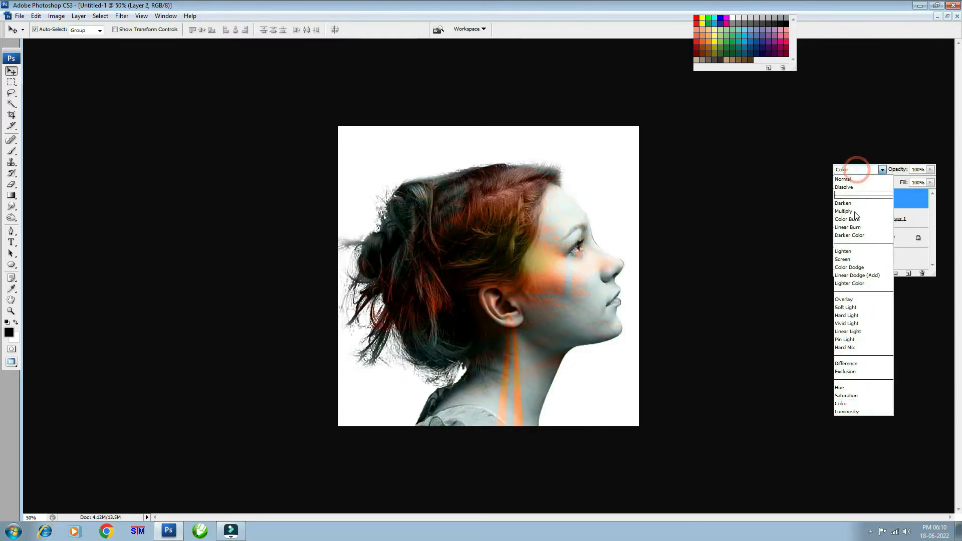
pyautogui.click(858, 259)
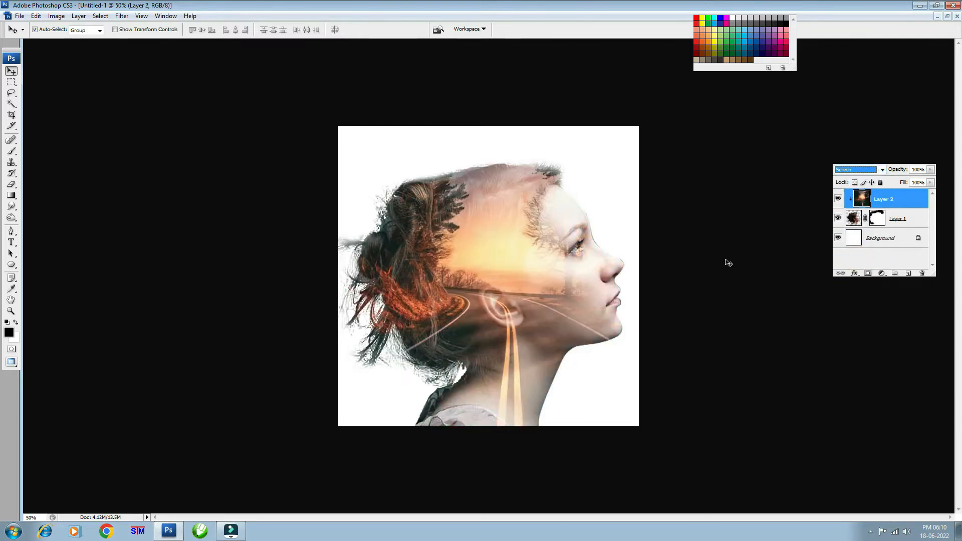
# Duplicate the road layer and move the copy beneath the original, inside the portrait's clipping group.
pyautogui.hotkey('ctrl', '-')
pyautogui.hotkey('ctrl', '-')
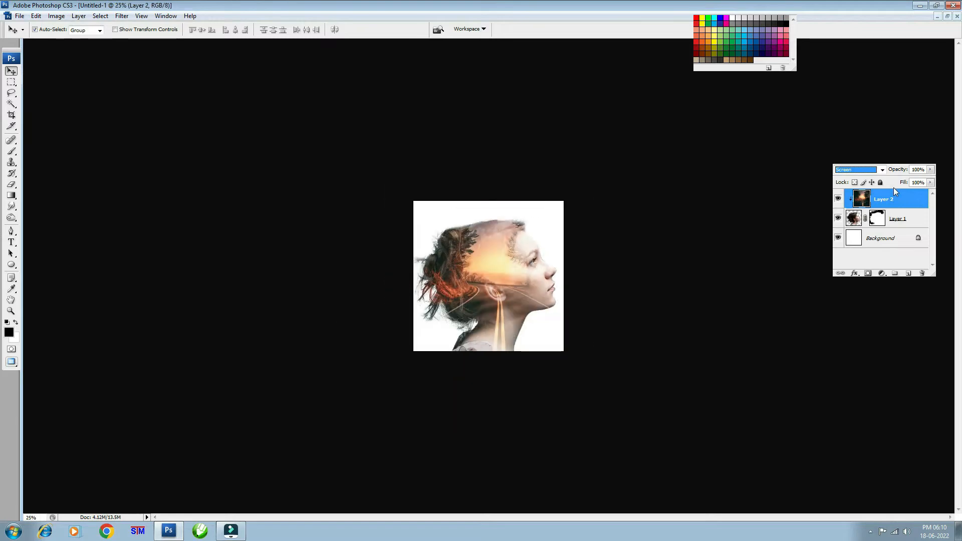
pyautogui.hotkey('ctrl', '+')
pyautogui.hotkey('ctrl', '+')
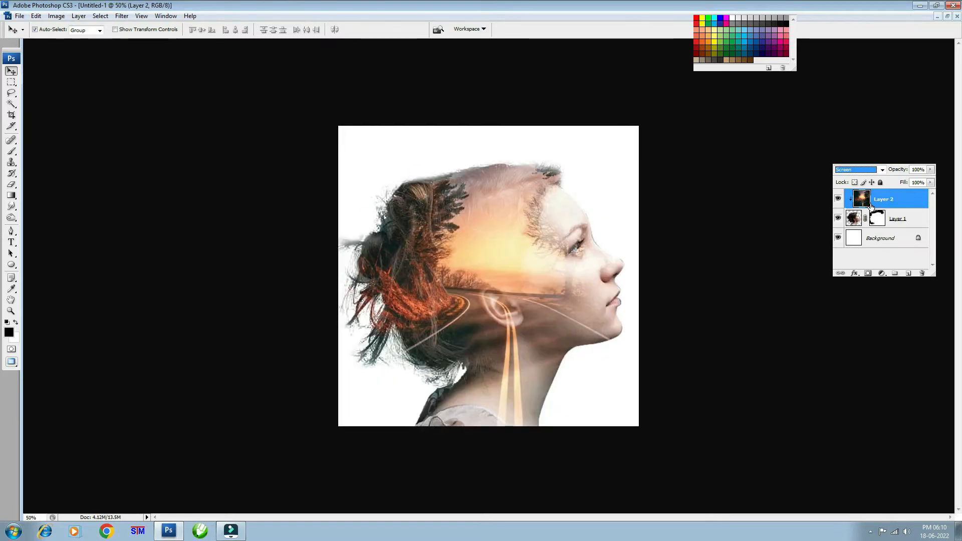
pyautogui.hotkey('ctrl', 'j')
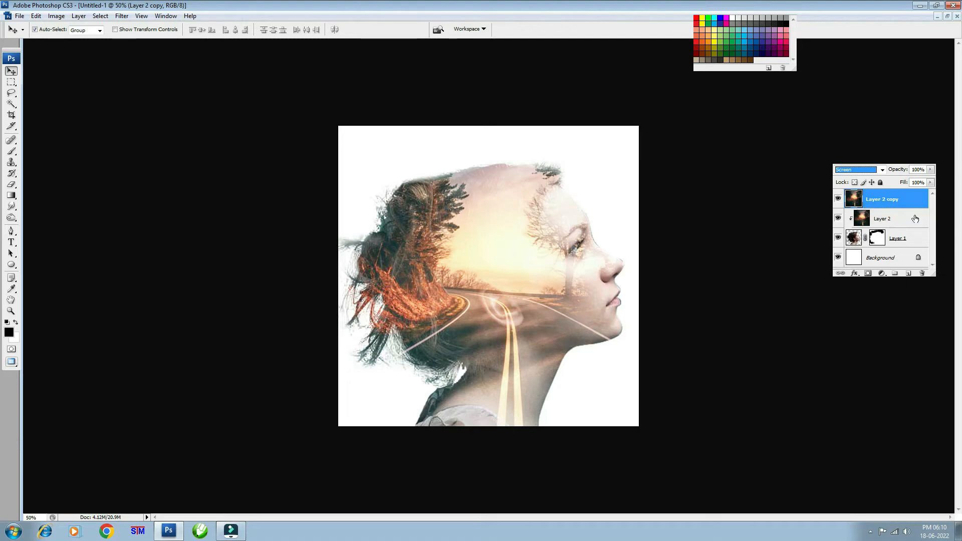
pyautogui.click(839, 199)
pyautogui.click(839, 199)
pyautogui.hotkey('ctrl', '[')
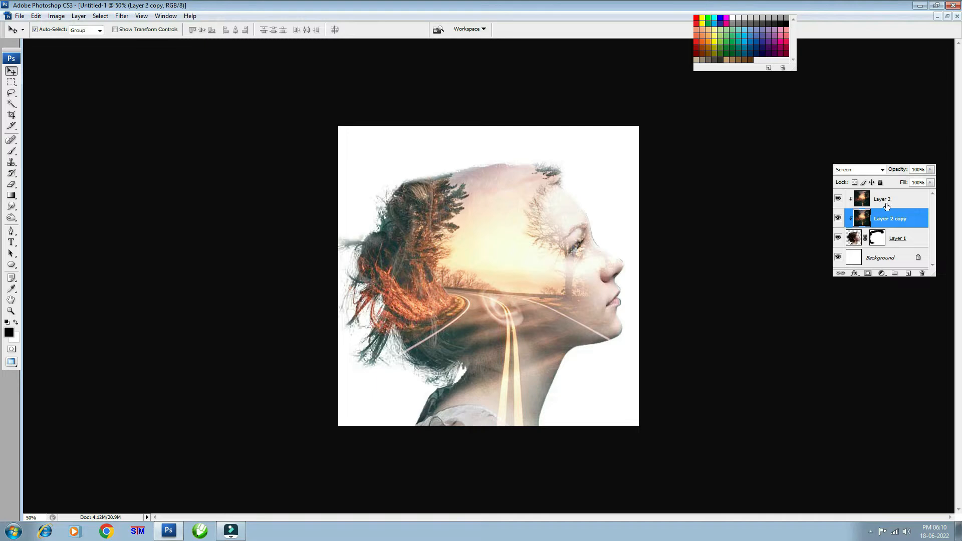
# Compare the upper road layer shown and hidden, and change its blend mode to Darker Color.
pyautogui.click(884, 201)
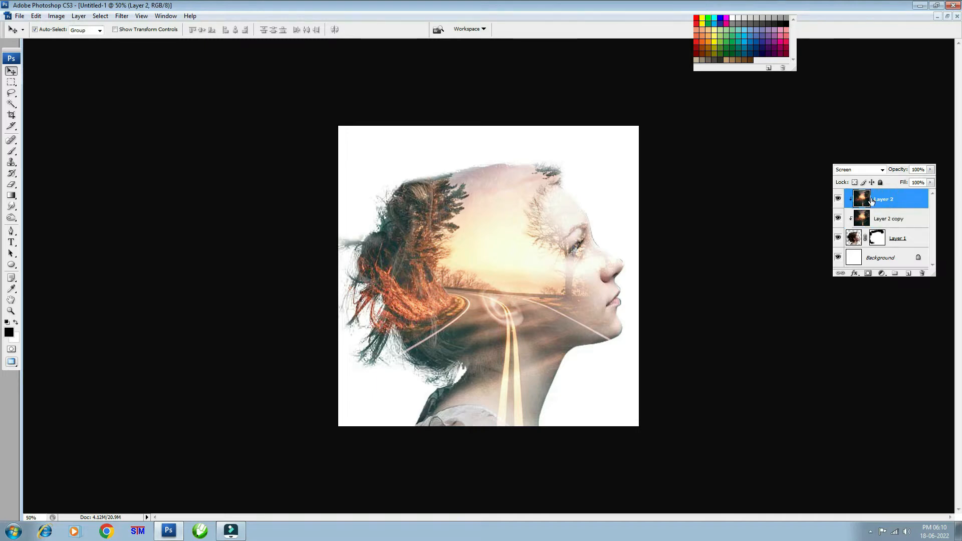
pyautogui.click(840, 198)
pyautogui.click(839, 198)
pyautogui.click(839, 198)
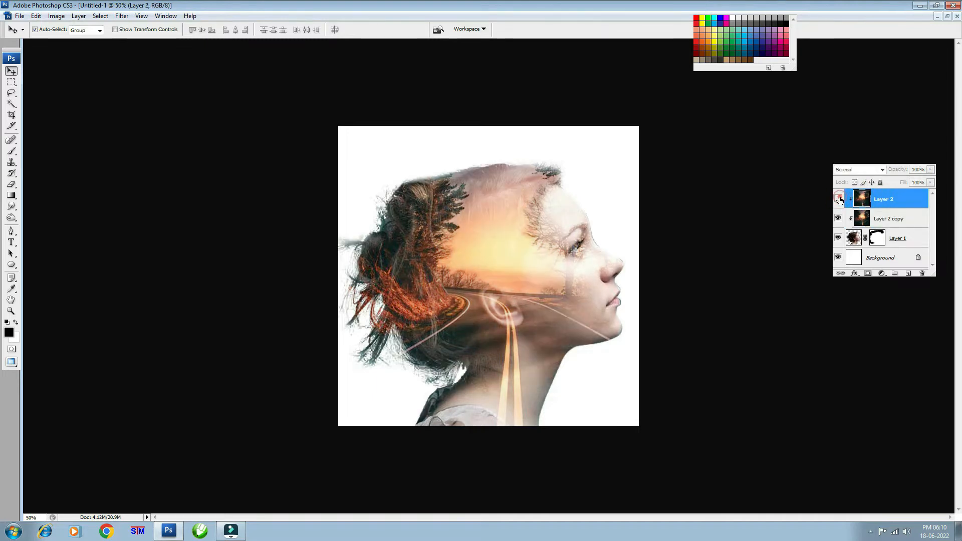
pyautogui.click(839, 198)
pyautogui.click(862, 172)
pyautogui.click(862, 172)
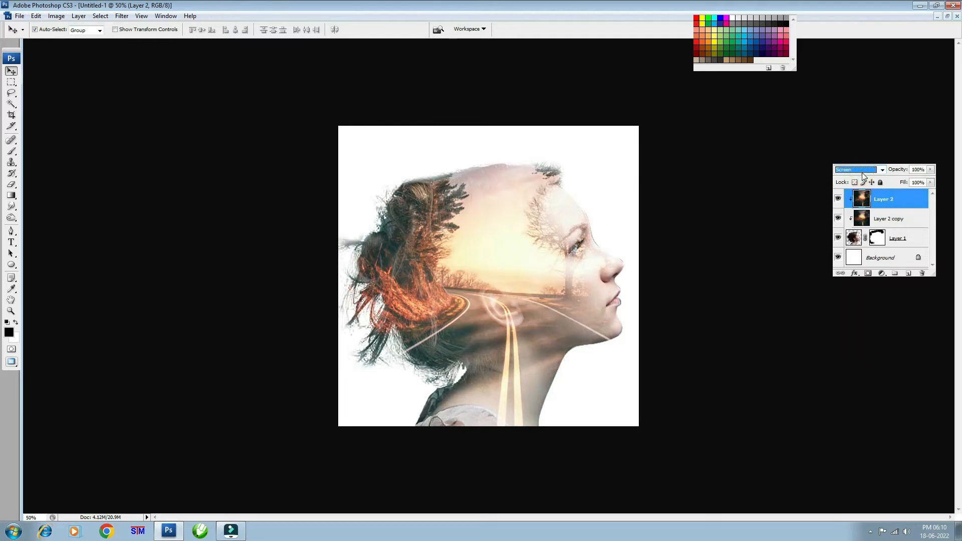
pyautogui.press('Down')
pyautogui.press('Down')
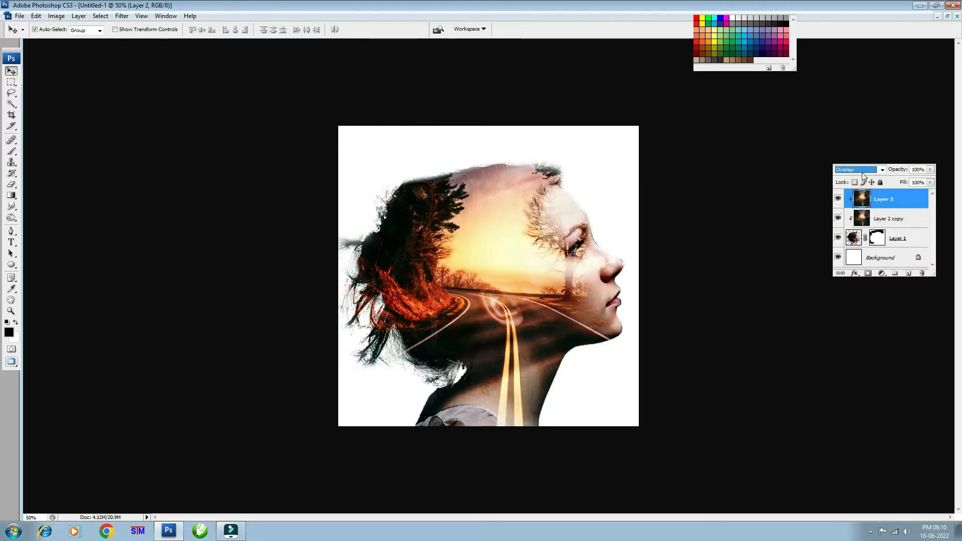
pyautogui.press('Up')
pyautogui.press('Up')
pyautogui.press('Up')
pyautogui.press('Up')
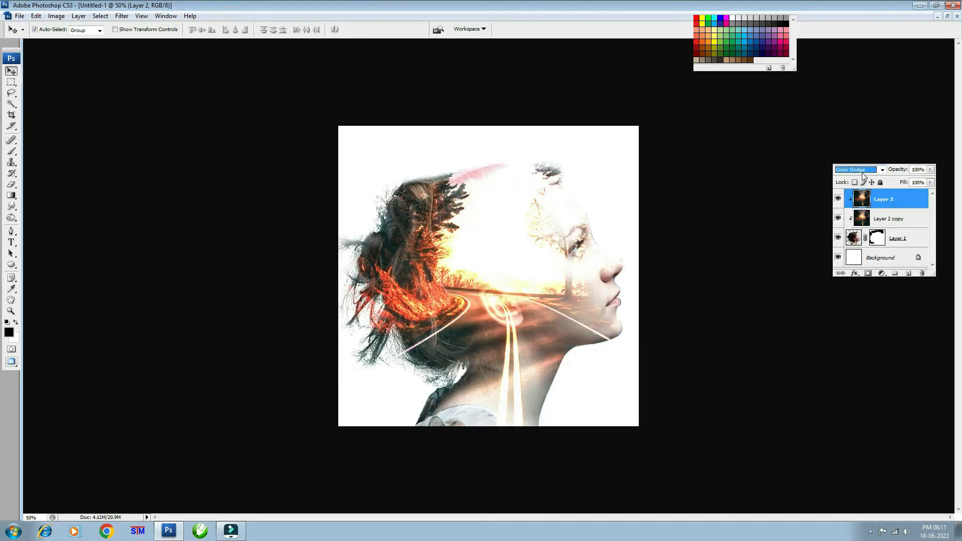
pyautogui.press('Up')
pyautogui.press('Down')
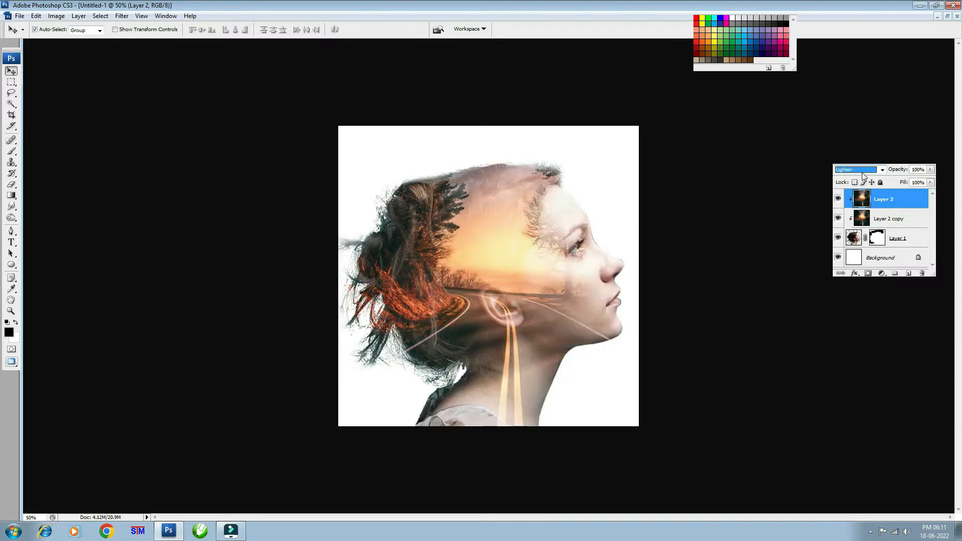
pyautogui.press('Up')
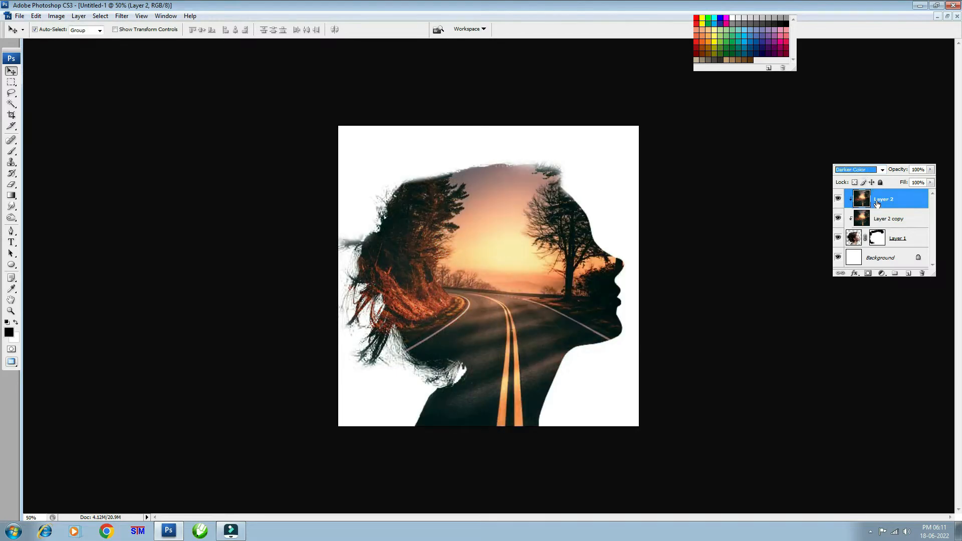
# Add a layer mask to the upper road layer and enlarge the black Brush to 1000 px.
pyautogui.click(868, 275)
pyautogui.click(11, 151)
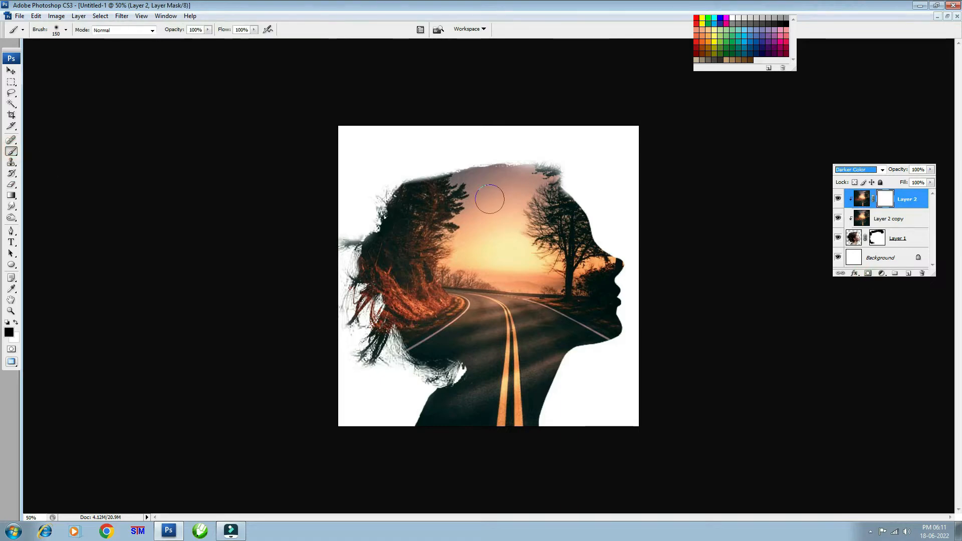
pyautogui.click(627, 196)
pyautogui.press(']')
pyautogui.press(']')
pyautogui.press(']')
pyautogui.press(']')
pyautogui.press(']')
pyautogui.press(']')
pyautogui.press(']')
pyautogui.press(']')
pyautogui.press(']')
pyautogui.press(']')
pyautogui.press(']')
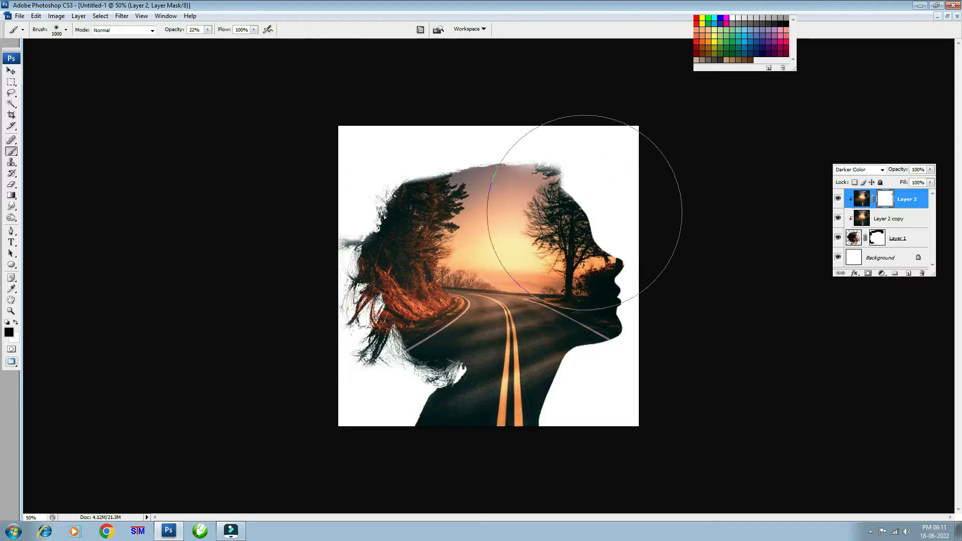
# Paint black on the upper road layer's mask over the face and forehead, with the brush at 1100 to 1200 px and 44% opacity.
pyautogui.click(595, 219)
pyautogui.press(']')
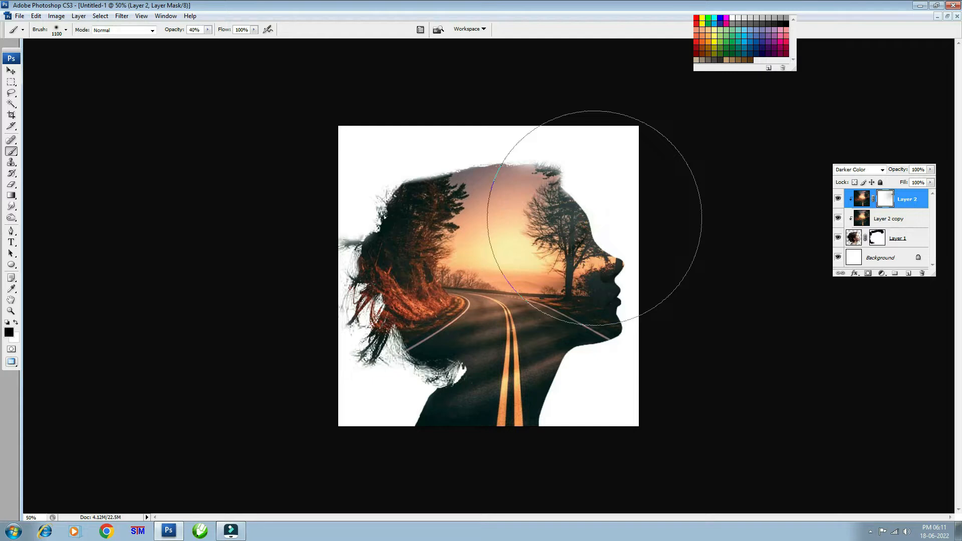
pyautogui.press('4')
pyautogui.click(598, 214)
pyautogui.click(599, 213)
pyautogui.click(598, 213)
pyautogui.click(598, 213)
pyautogui.click(598, 214)
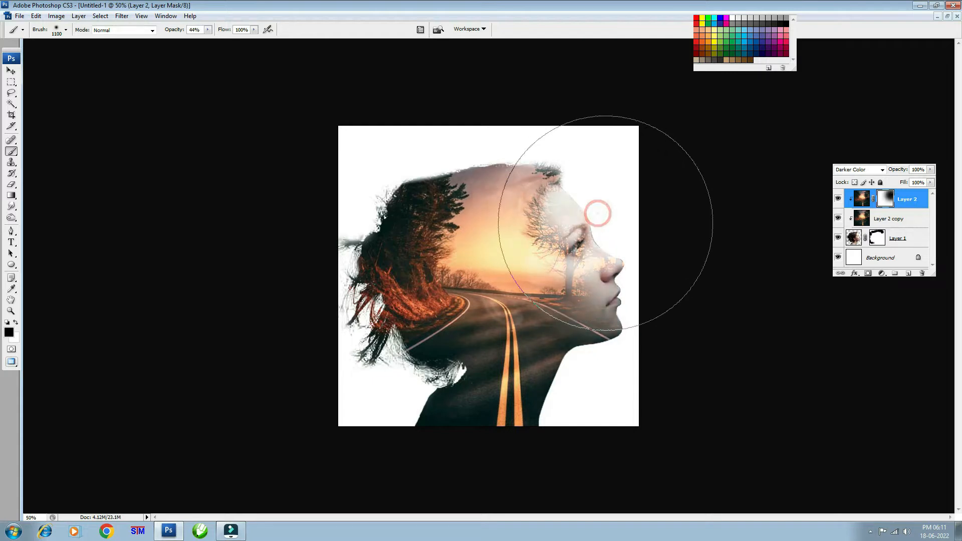
pyautogui.click(606, 223)
pyautogui.press(']')
pyautogui.click(614, 255)
pyautogui.click(544, 144)
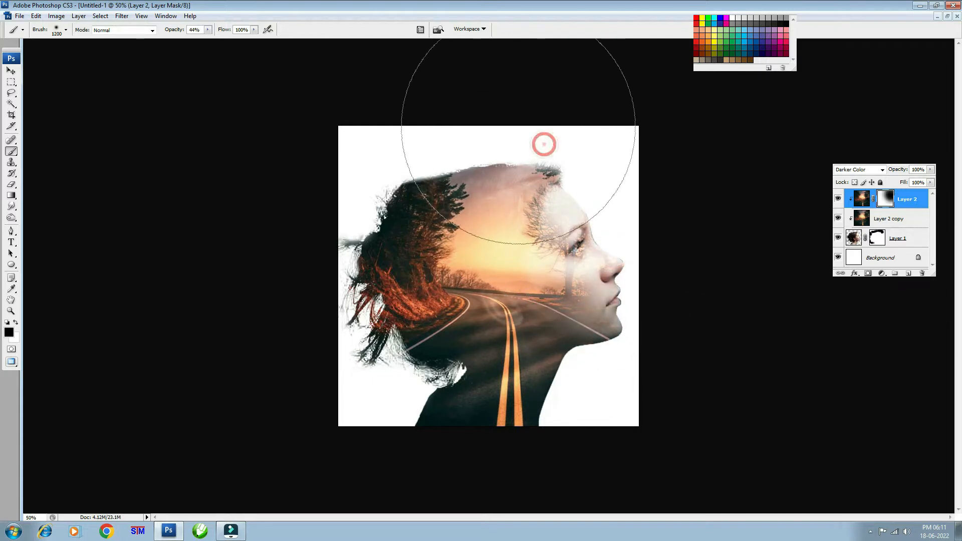
# Fade the upper road layer's mask along the back hair, shoulder and under the chin with a 1000 px brush, and compare the result.
pyautogui.press('[')
pyautogui.press('[')
pyautogui.click(327, 249)
pyautogui.click(376, 425)
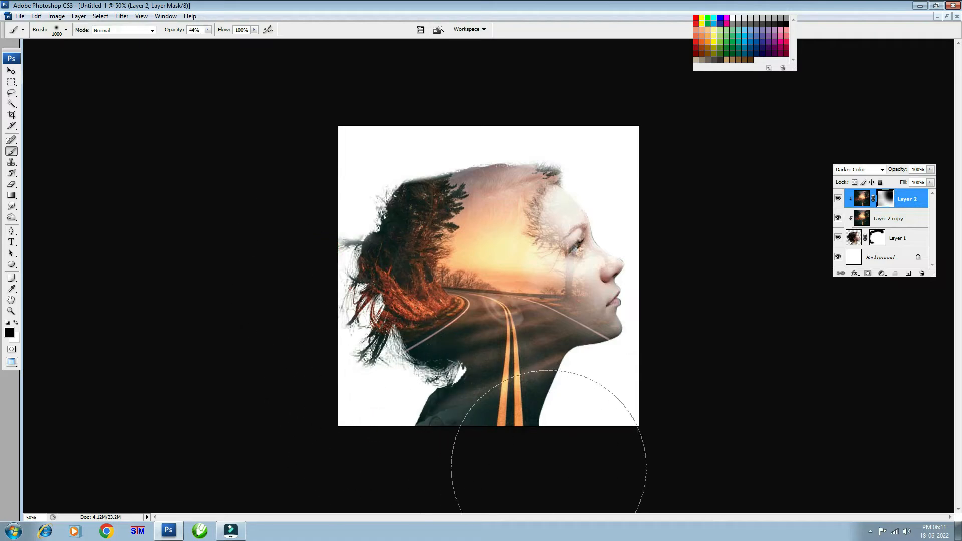
pyautogui.click(476, 492)
pyautogui.click(585, 486)
pyautogui.click(654, 421)
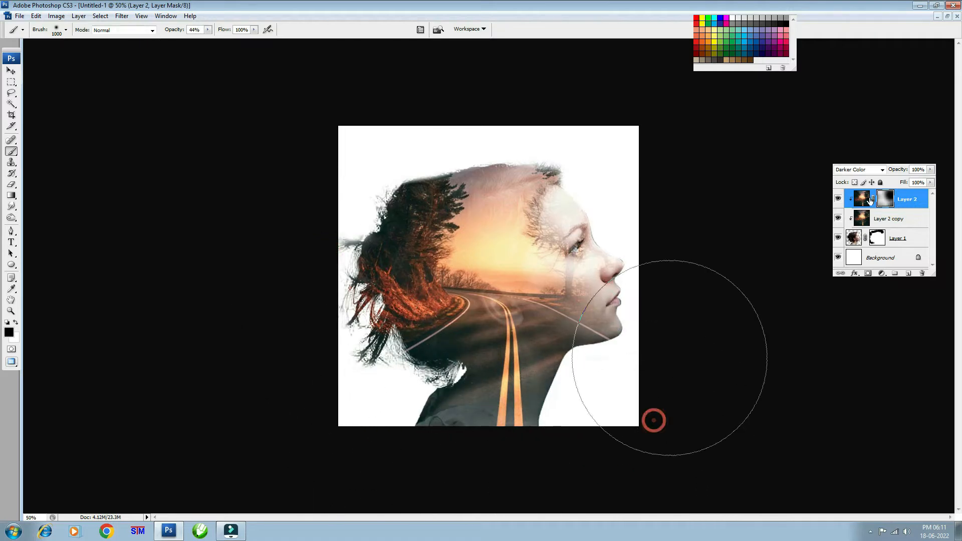
pyautogui.click(839, 199)
pyautogui.click(839, 199)
pyautogui.click(838, 199)
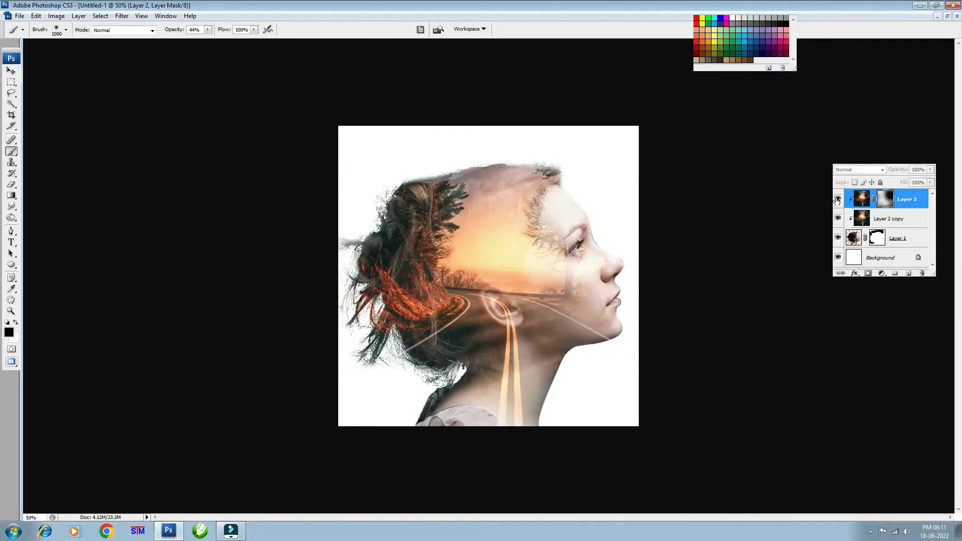
pyautogui.click(838, 199)
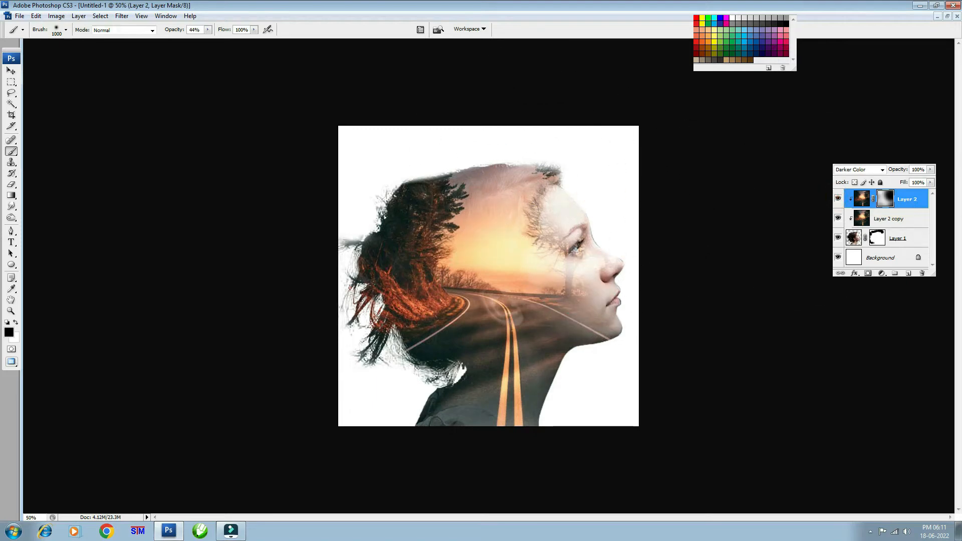
# Add a layer mask to the lower road copy and enlarge the brush to 1300 px.
pyautogui.click(898, 221)
pyautogui.click(838, 219)
pyautogui.click(839, 219)
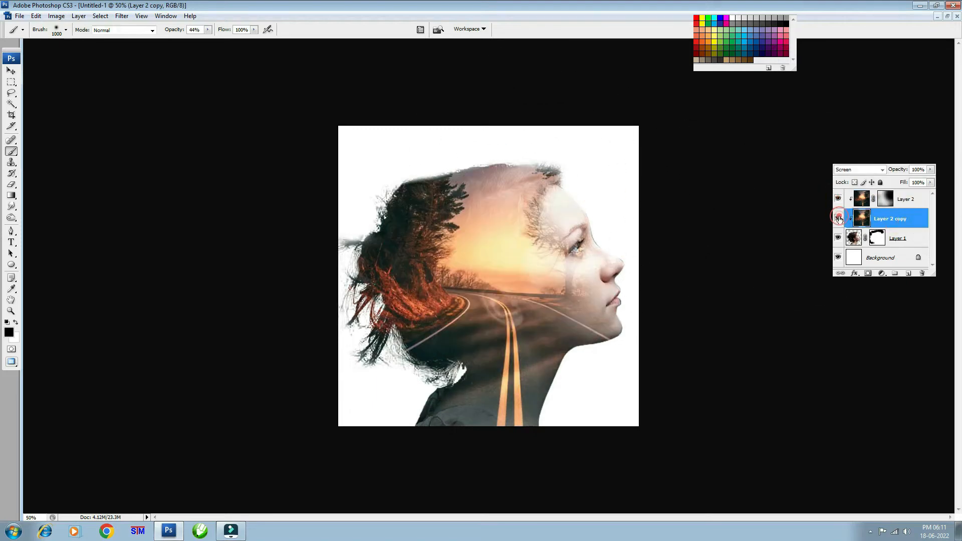
pyautogui.click(838, 219)
pyautogui.click(839, 219)
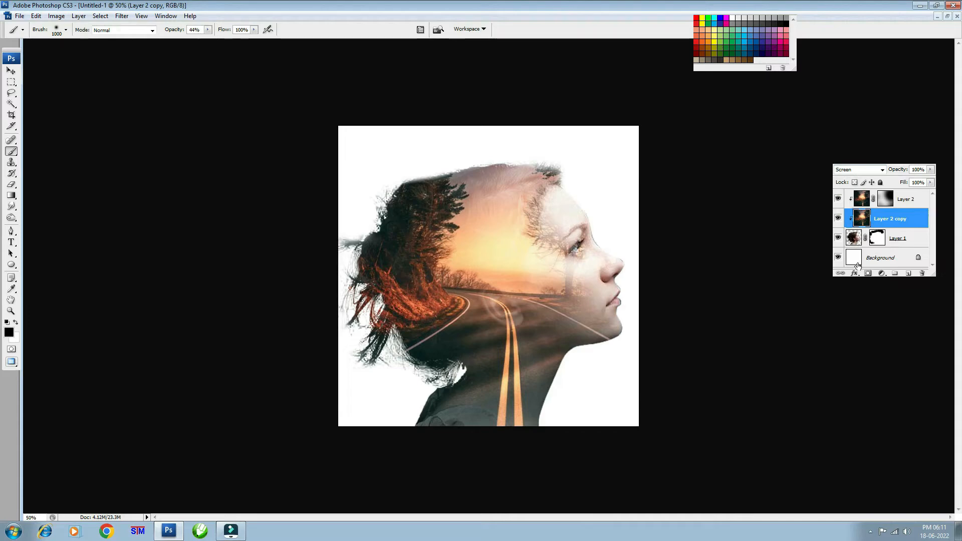
pyautogui.click(869, 274)
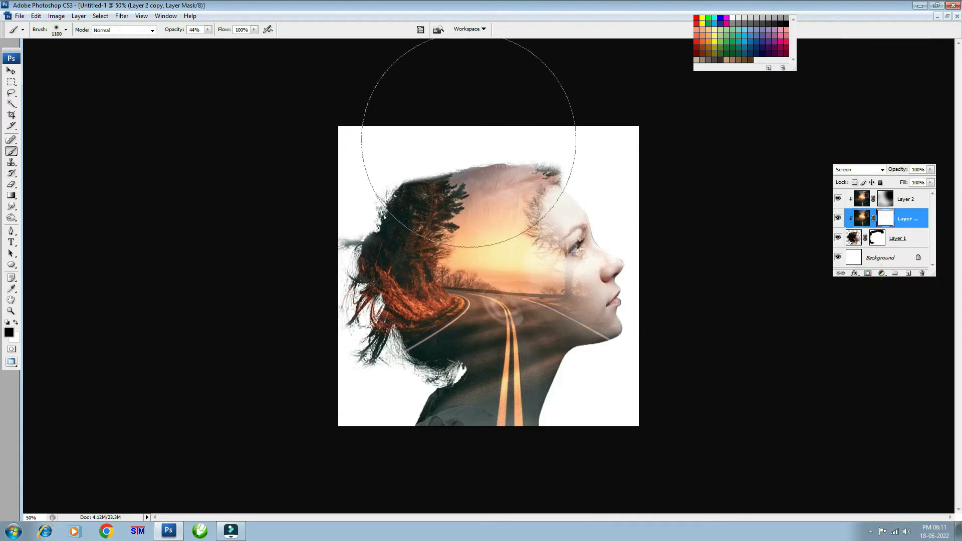
pyautogui.press(']')
pyautogui.press(']')
pyautogui.press(']')
# Paint black at 44% opacity on the lower road copy's mask around the face, lower hair and chin.
pyautogui.click(669, 260)
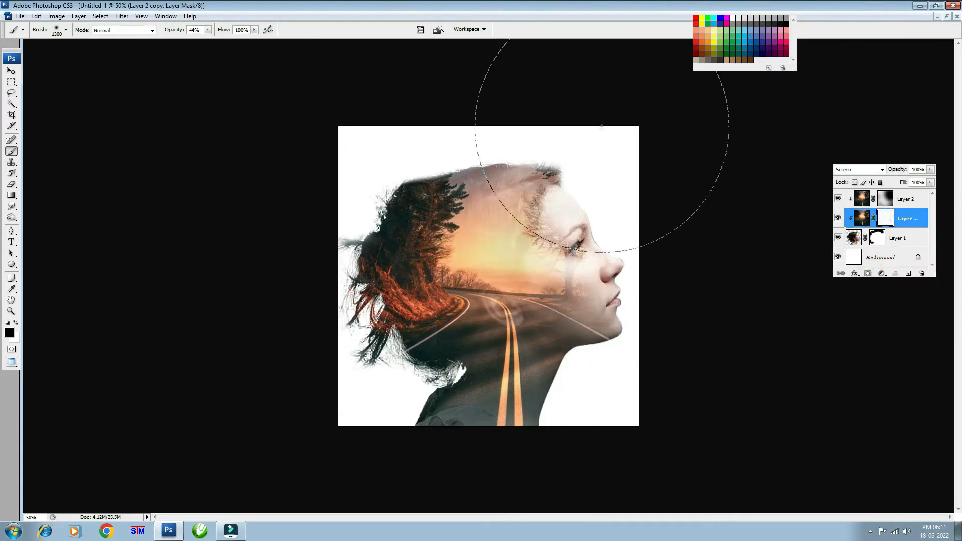
pyautogui.click(305, 413)
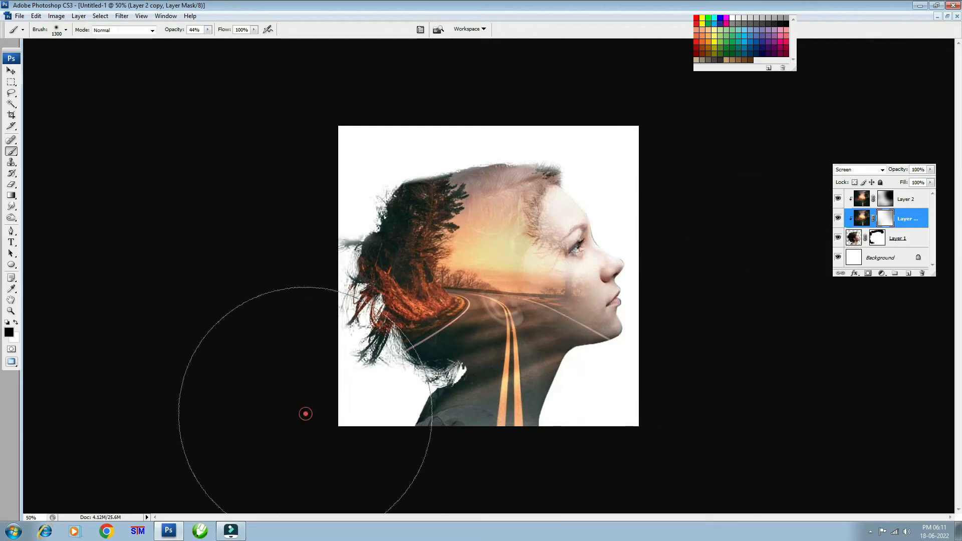
pyautogui.click(687, 395)
pyautogui.press('[')
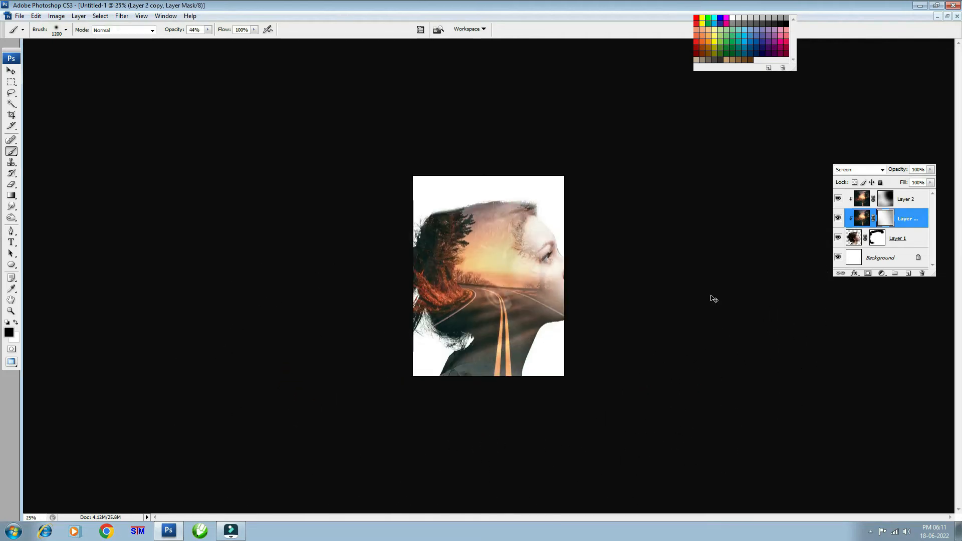
pyautogui.hotkey('ctrl', '+')
pyautogui.press('v')
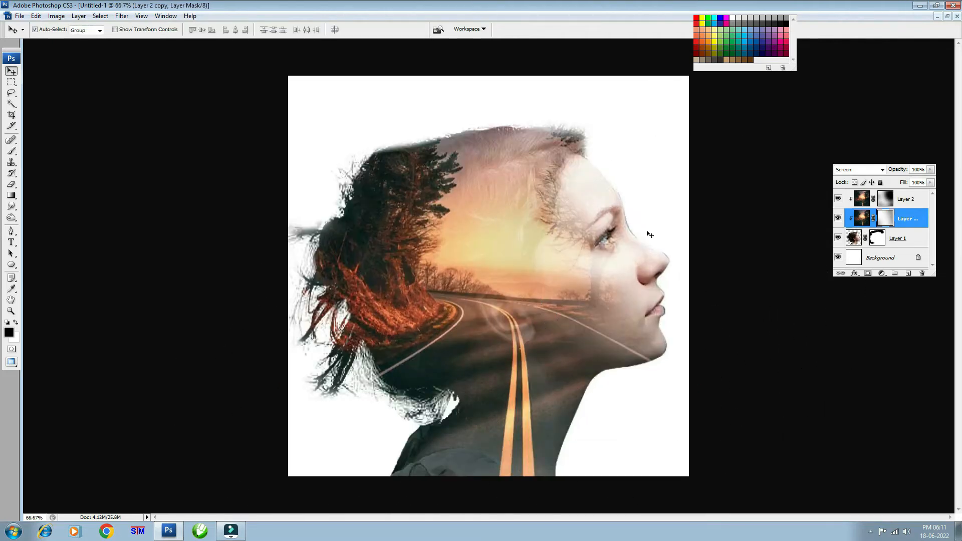
# Convert the white Background into a regular layer named Layer 0.
pyautogui.hotkey('ctrl', '-')
pyautogui.hotkey('ctrl', '-')
pyautogui.hotkey('ctrl', '-')
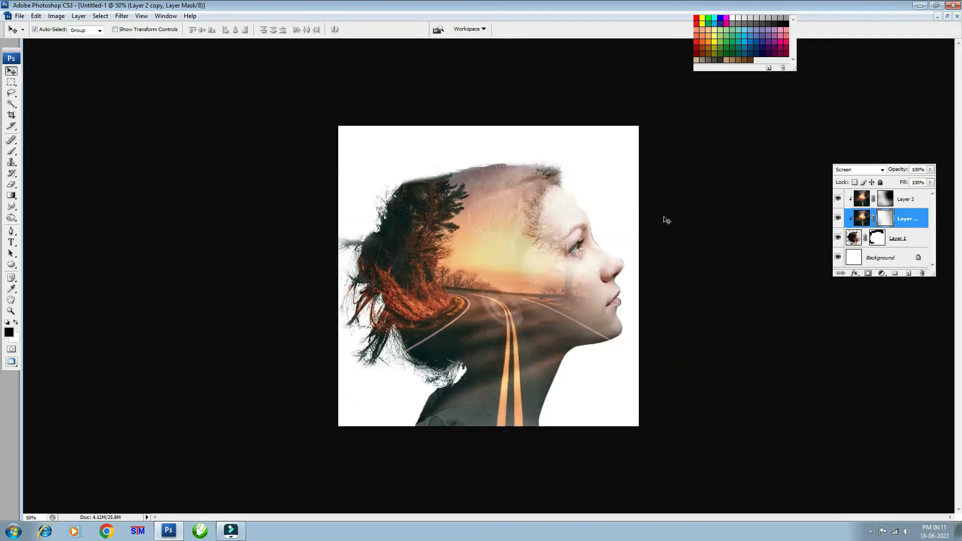
pyautogui.hotkey('ctrl', '+')
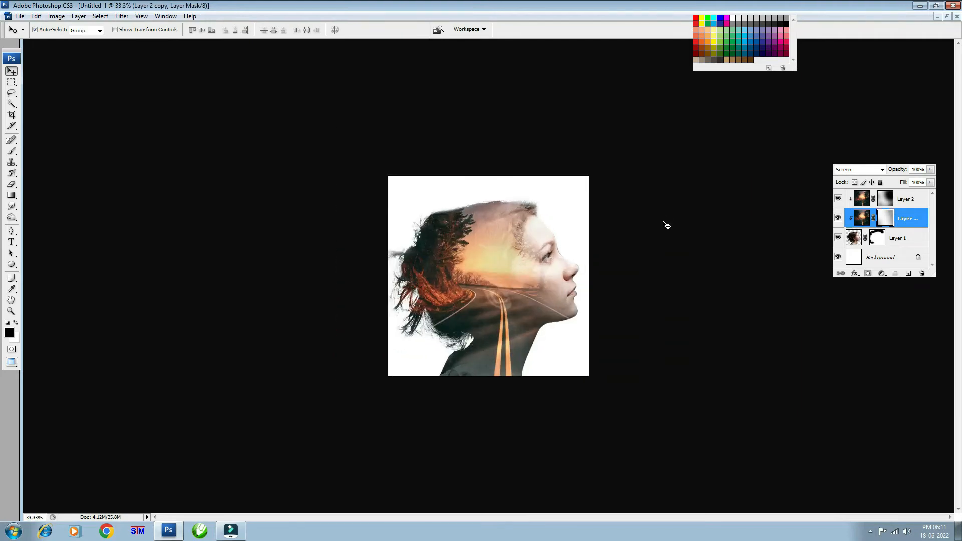
pyautogui.hotkey('ctrl', '-')
pyautogui.hotkey('ctrl', '-')
pyautogui.hotkey('ctrl', '+')
pyautogui.hotkey('ctrl', '+')
pyautogui.doubleClick(906, 264)
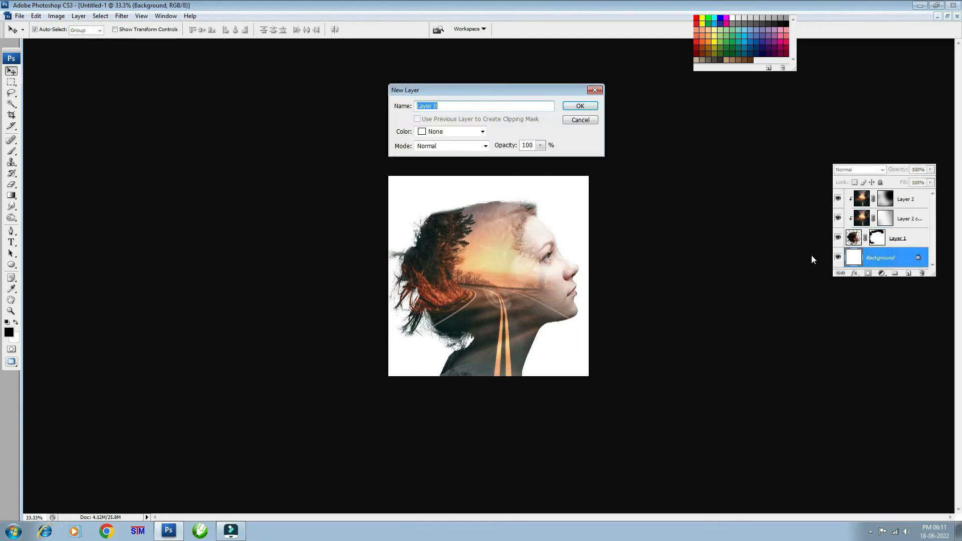
pyautogui.press('Return')
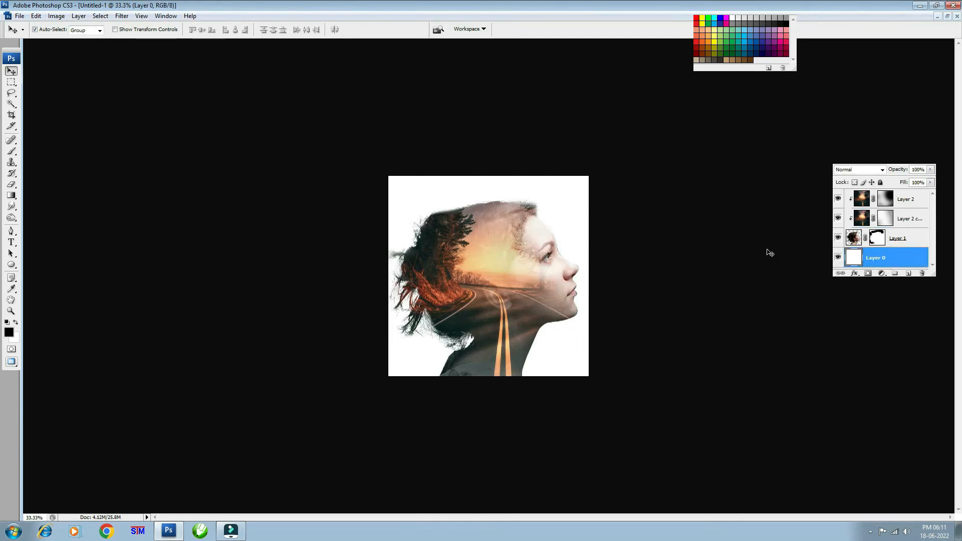
# Add a Color Overlay effect to Layer 0 and sample the dark tone #101919 from the back hair as its colour.
pyautogui.hotkey('ctrl', '+')
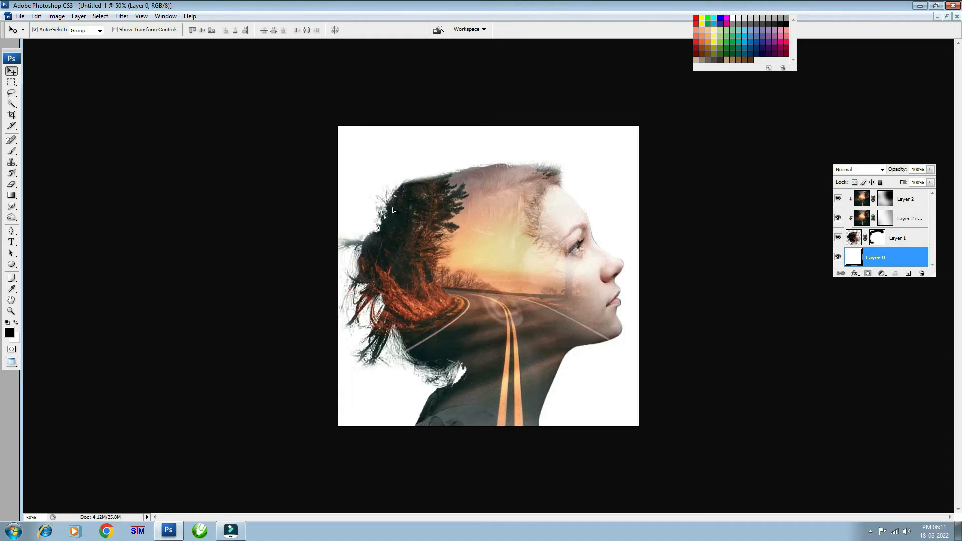
pyautogui.click(855, 274)
pyautogui.click(886, 365)
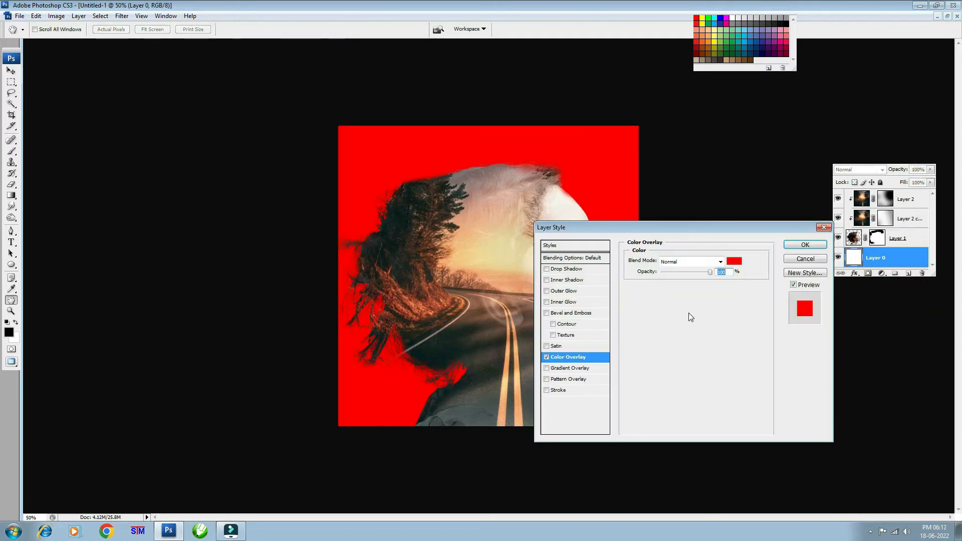
pyautogui.click(735, 261)
pyautogui.click(378, 247)
pyautogui.moveTo(452, 276); pyautogui.dragTo(98, 109)
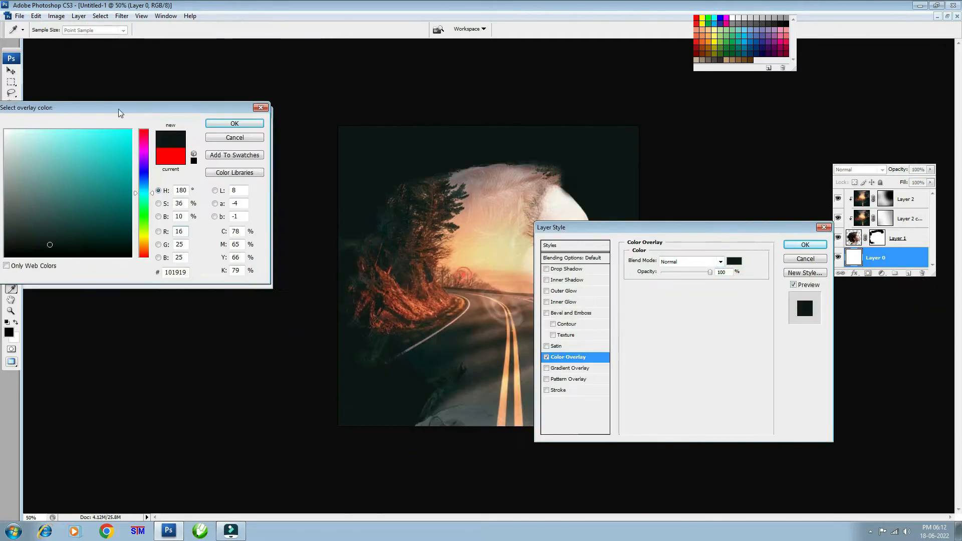
# Try overlay colours sampled from the sky and hair, and apply a dark grey-green sampled from the road at 100% opacity.
pyautogui.click(474, 353)
pyautogui.click(503, 265)
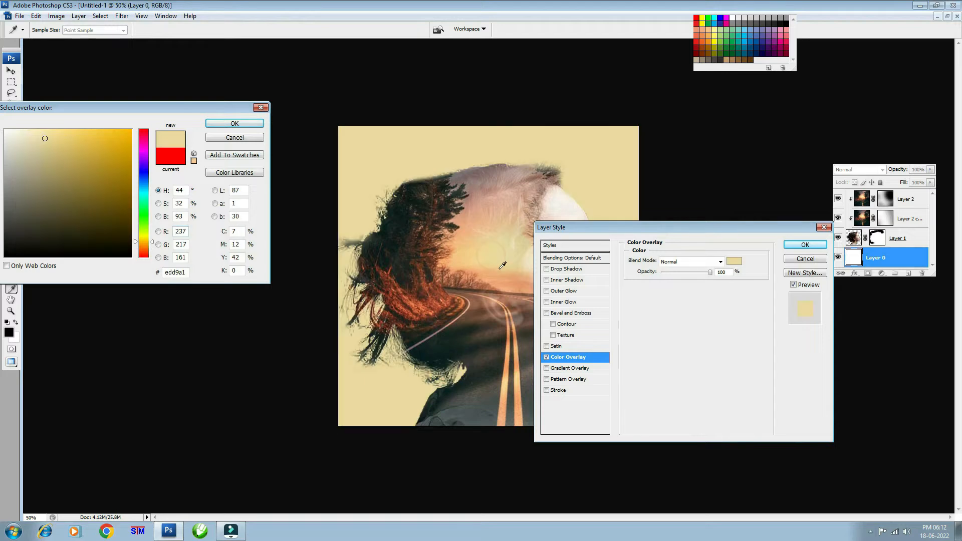
pyautogui.click(518, 209)
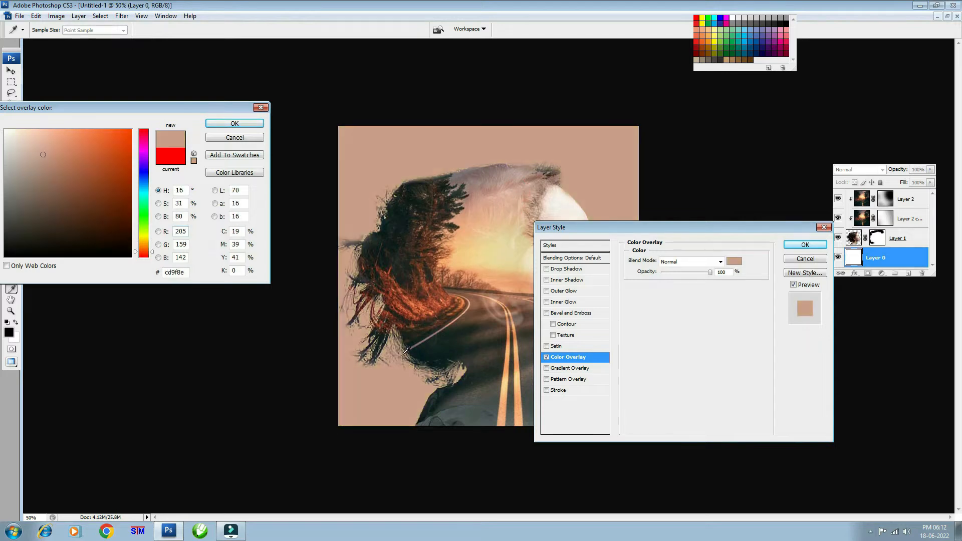
pyautogui.click(385, 340)
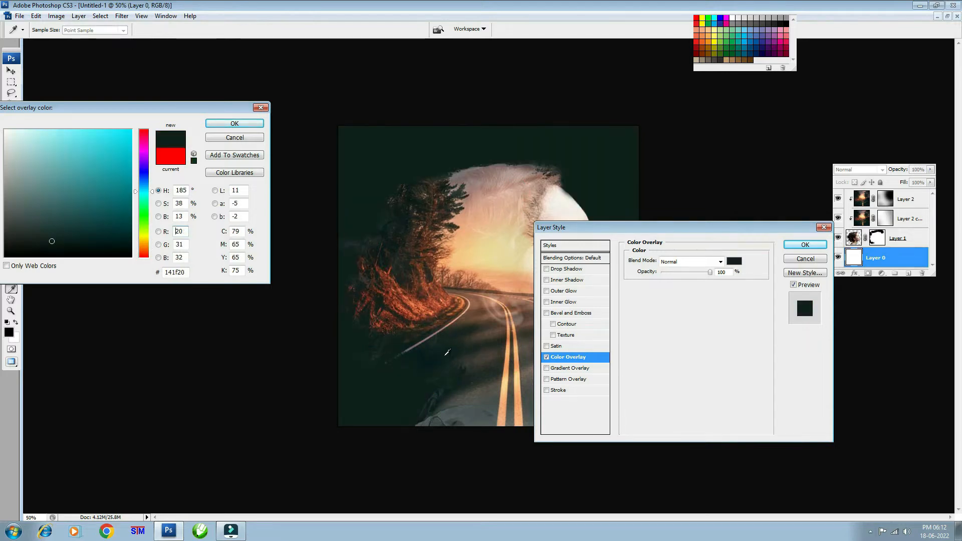
pyautogui.click(449, 349)
pyautogui.click(467, 343)
pyautogui.press('Return')
pyautogui.press('Return')
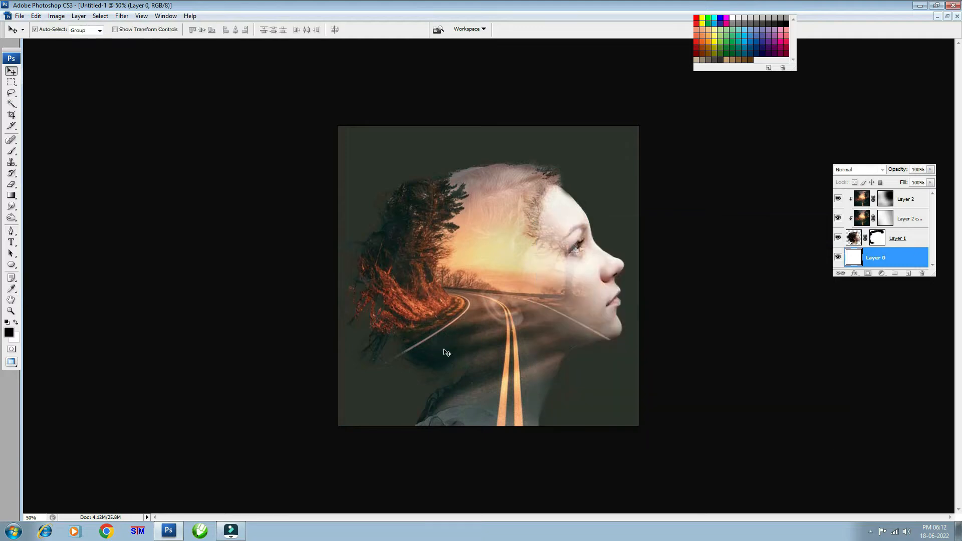
# Convert the two road layers and the portrait layer into one smart object, and compare the image with it hidden and shown.
pyautogui.hotkey('ctrl', '-')
pyautogui.hotkey('ctrl', '+')
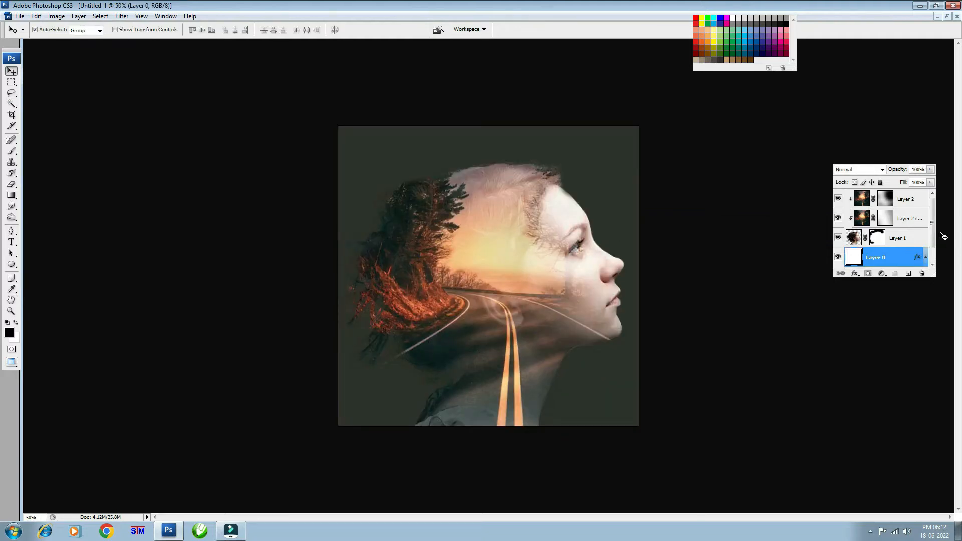
pyautogui.click(905, 201)
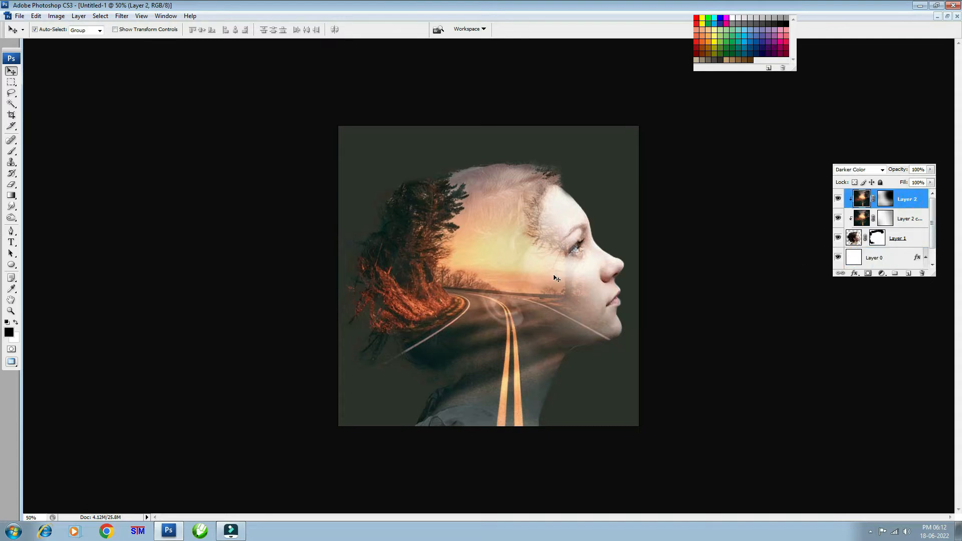
pyautogui.keyDown('shift'); pyautogui.click(898, 239); pyautogui.keyUp('shift')
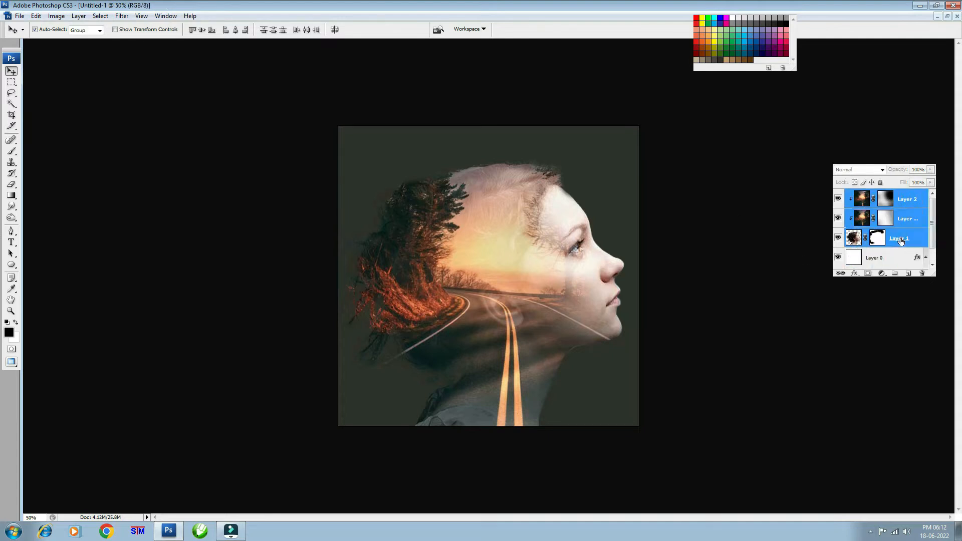
pyautogui.click(935, 166)
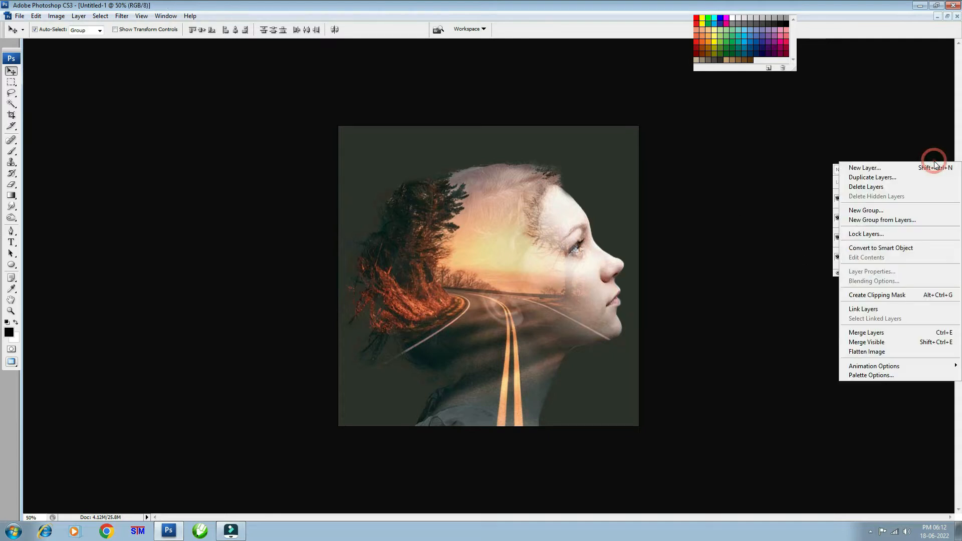
pyautogui.click(899, 249)
pyautogui.click(839, 200)
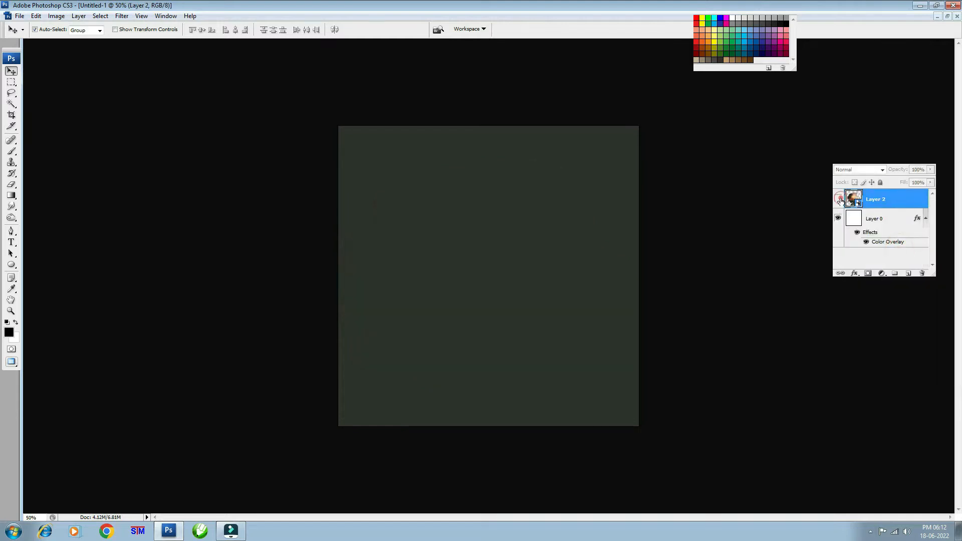
pyautogui.click(839, 199)
pyautogui.click(839, 200)
pyautogui.click(839, 200)
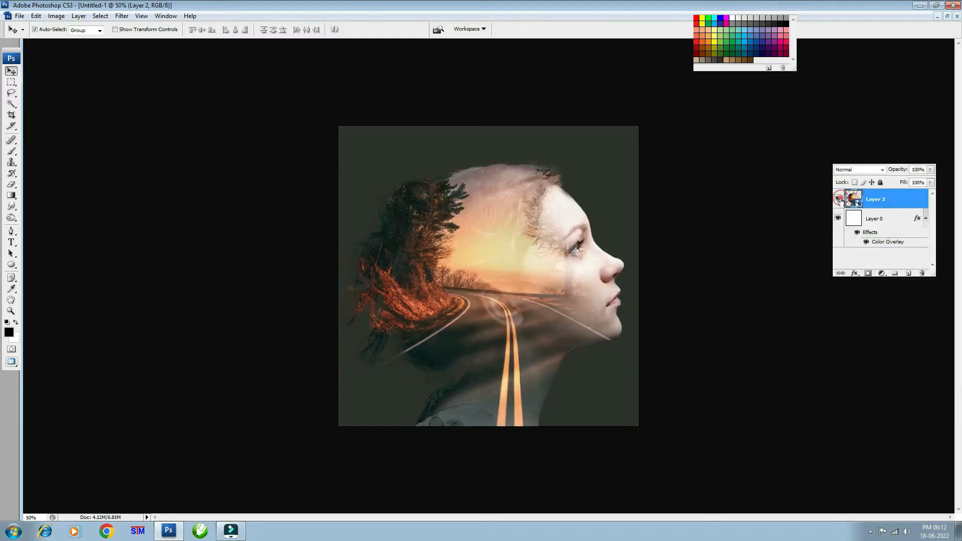
# Preview the darkening blend modes through Lighten on the smart object, and check it with Layer 0 hidden.
pyautogui.click(858, 171)
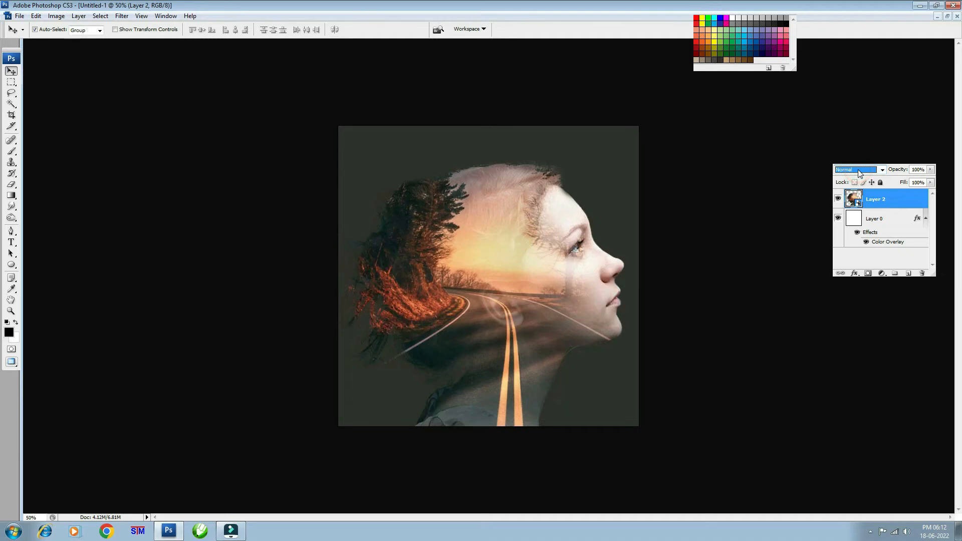
pyautogui.press('Down')
pyautogui.press('Down')
pyautogui.press('Down')
pyautogui.press('Down')
pyautogui.press('Down')
pyautogui.press('Down')
pyautogui.press('Down')
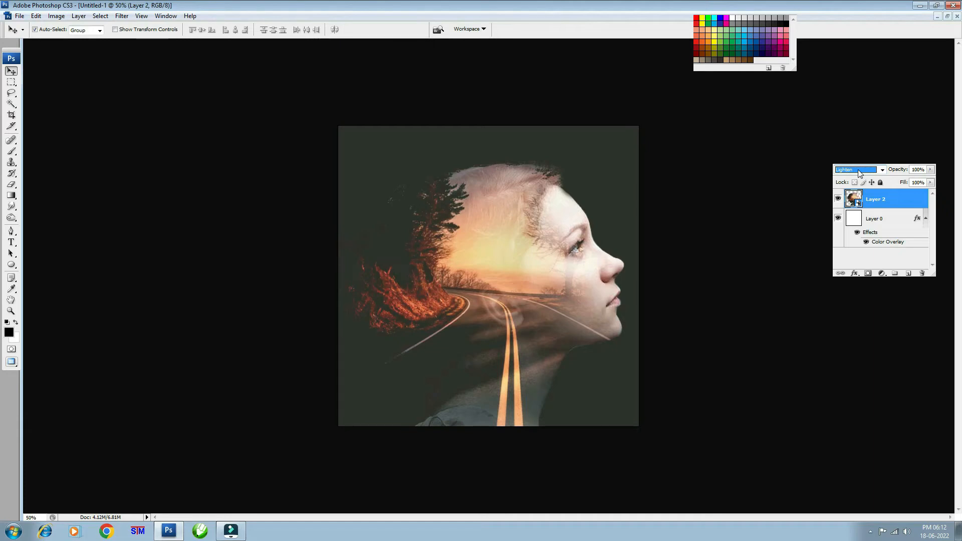
pyautogui.click(838, 219)
pyautogui.click(838, 218)
# Preview the remaining blend modes on the smart object, including Screen, Saturation and Luminosity.
pyautogui.press('Down')
pyautogui.press('Down')
pyautogui.press('Down')
pyautogui.press('Down')
pyautogui.press('Down')
pyautogui.press('Down')
pyautogui.press('Down')
pyautogui.press('Down')
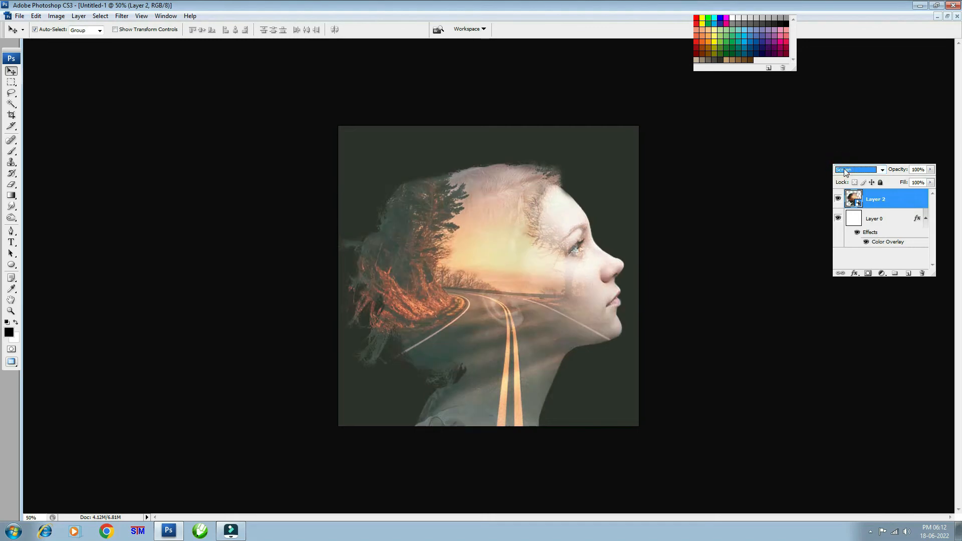
pyautogui.press('Down')
pyautogui.press('Down')
pyautogui.press('Down')
pyautogui.press('Down')
pyautogui.press('Down')
pyautogui.press('Down')
pyautogui.press('Down')
pyautogui.press('Down')
pyautogui.press('Down')
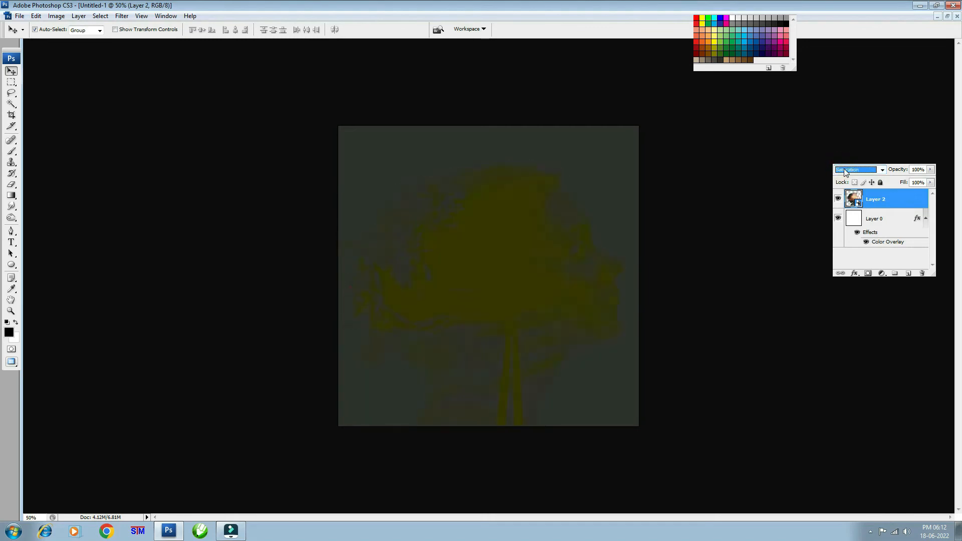
# Try Linear Burn on the smart object, and set its blend mode to Lighter Color.
pyautogui.click(846, 172)
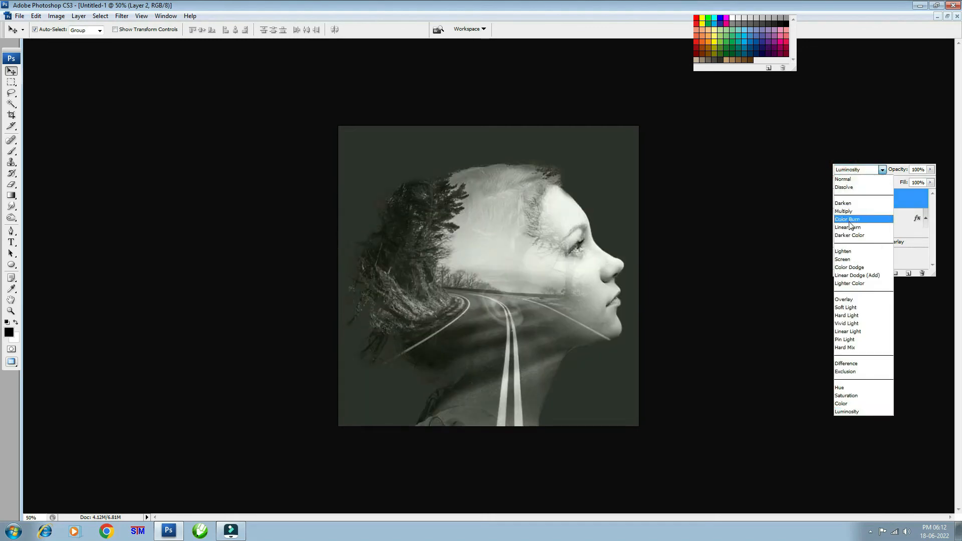
pyautogui.click(854, 232)
pyautogui.click(853, 171)
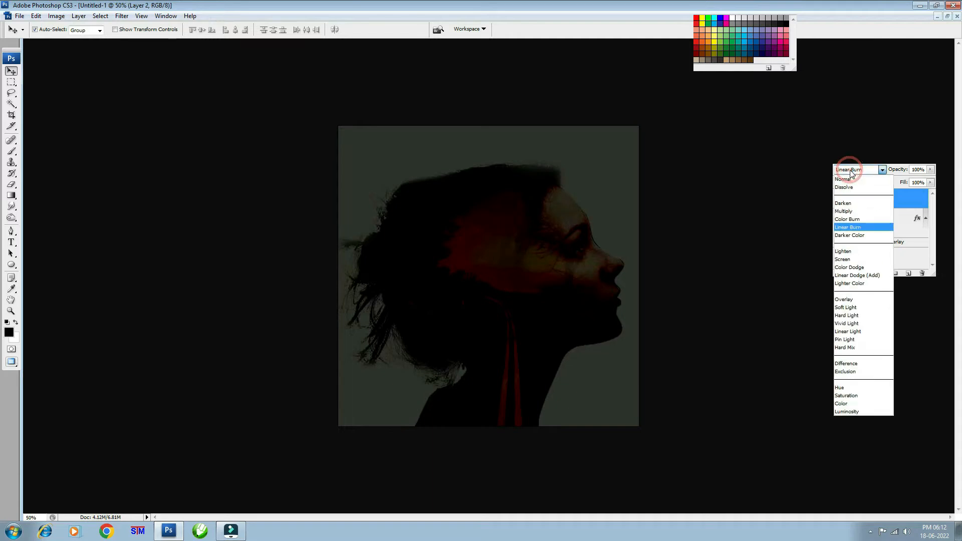
pyautogui.click(858, 284)
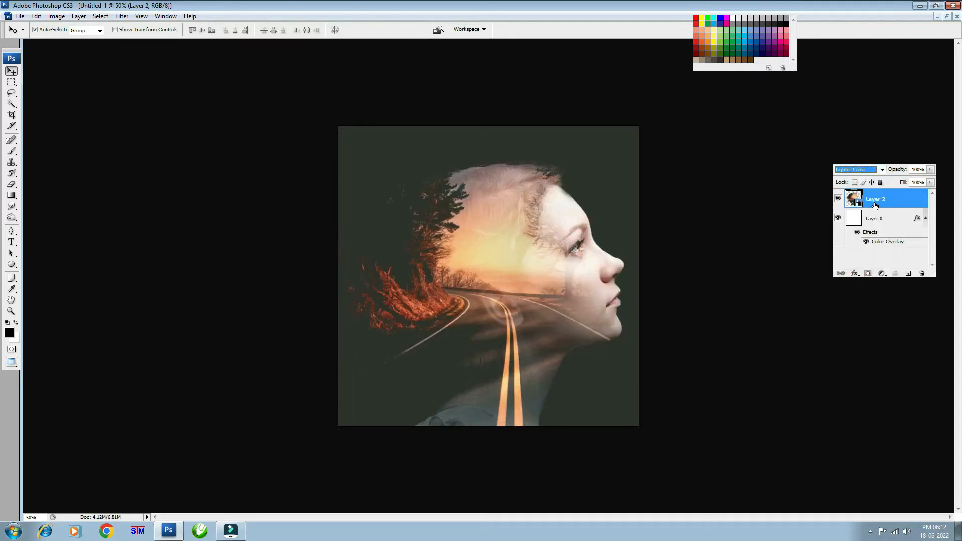
# Duplicate the smart object and set the copy's blend mode to Multiply after trying Screen.
pyautogui.hotkey('ctrl', 'j')
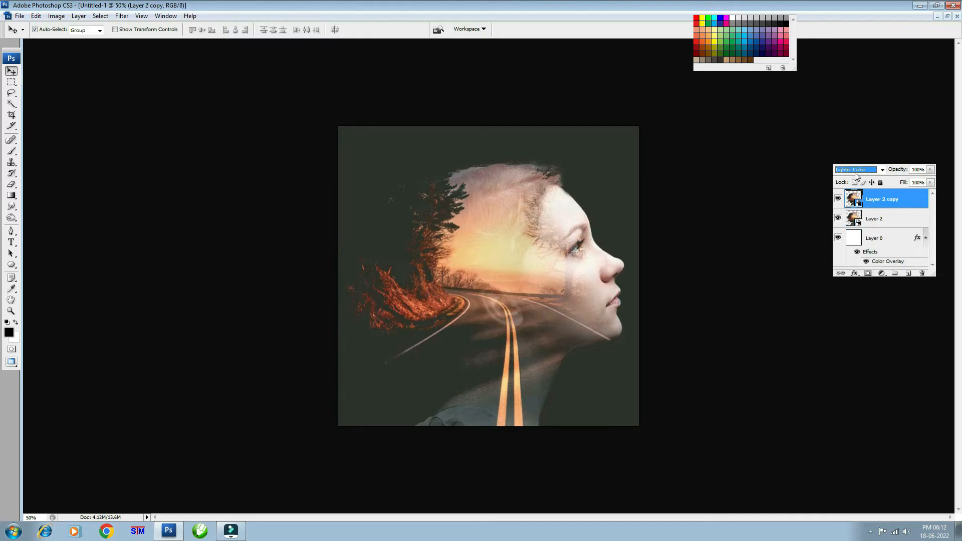
pyautogui.click(856, 173)
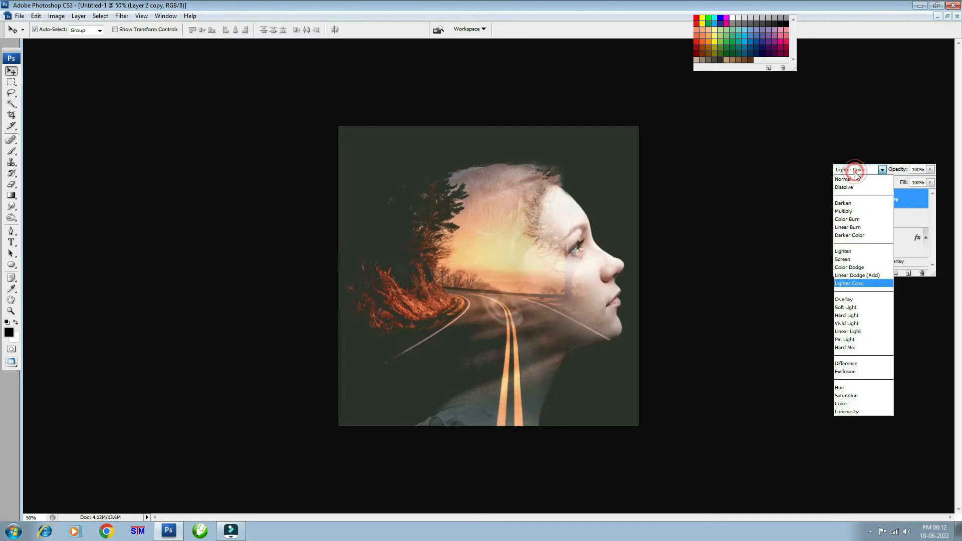
pyautogui.click(851, 260)
pyautogui.click(878, 172)
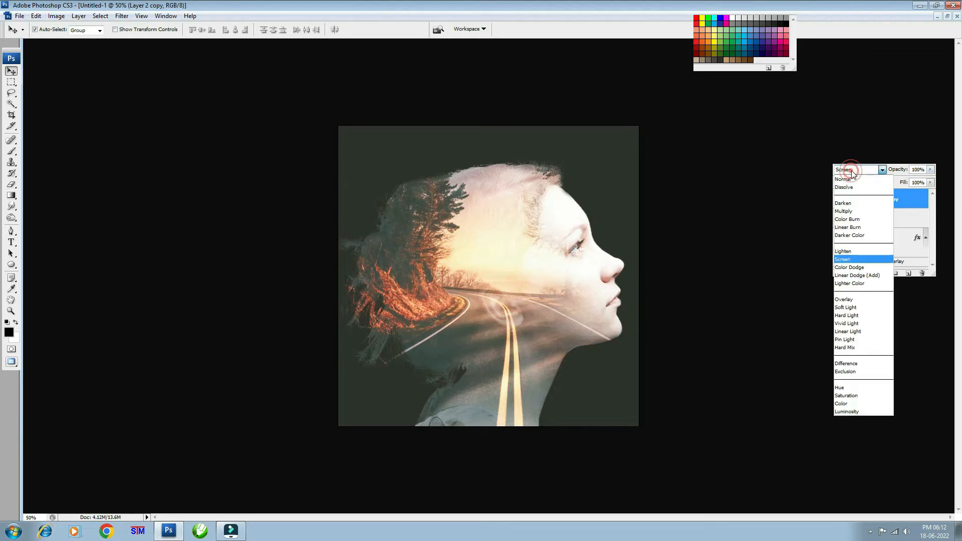
pyautogui.click(853, 208)
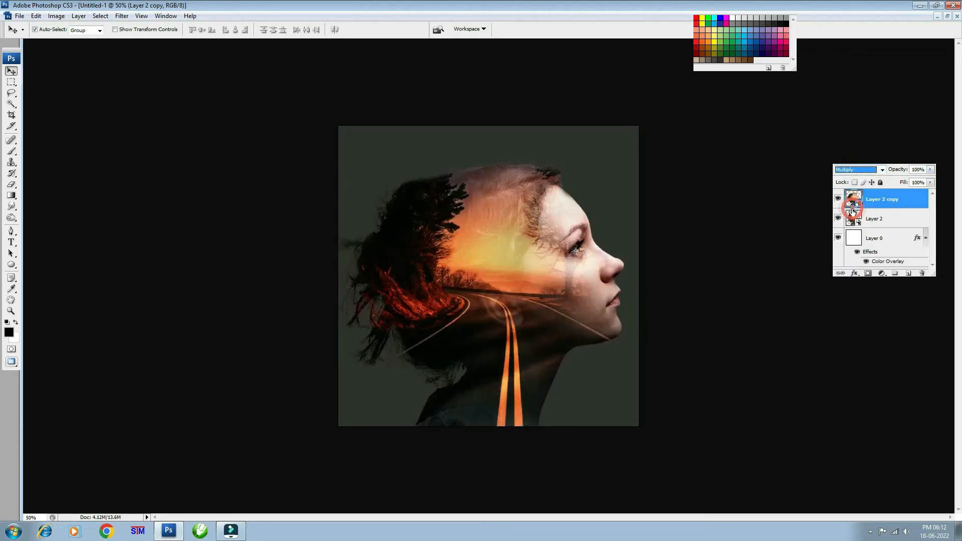
# Lower the Multiply copy's opacity to 36% and compare the image with the copy hidden and shown.
pyautogui.click(931, 171)
pyautogui.moveTo(930, 180); pyautogui.dragTo(900, 184)
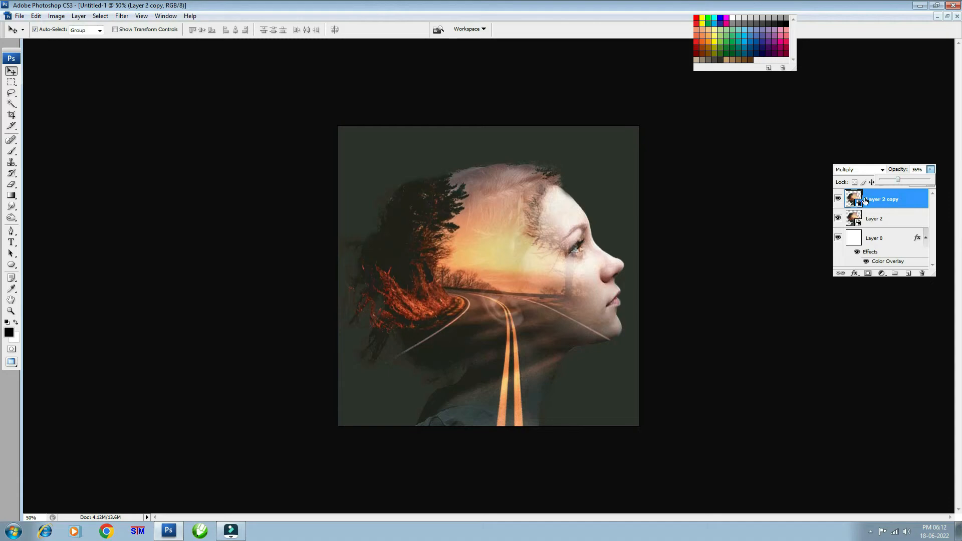
pyautogui.click(838, 199)
pyautogui.click(837, 199)
pyautogui.click(837, 199)
pyautogui.click(837, 199)
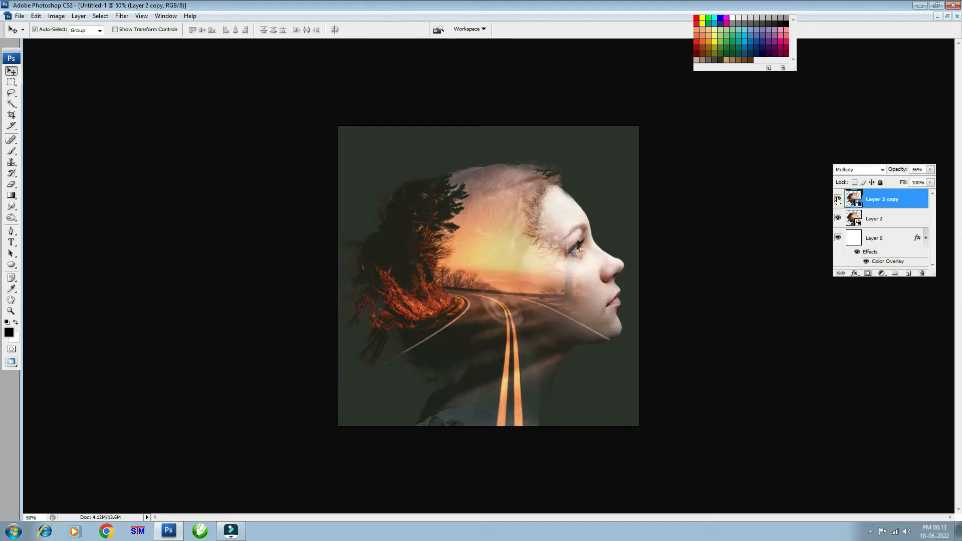
pyautogui.click(838, 199)
pyautogui.click(838, 199)
# Add a layer mask to the Multiply copy and fade the lower back hair with black at 44% opacity, reducing the brush to 900 px.
pyautogui.click(868, 274)
pyautogui.press('b')
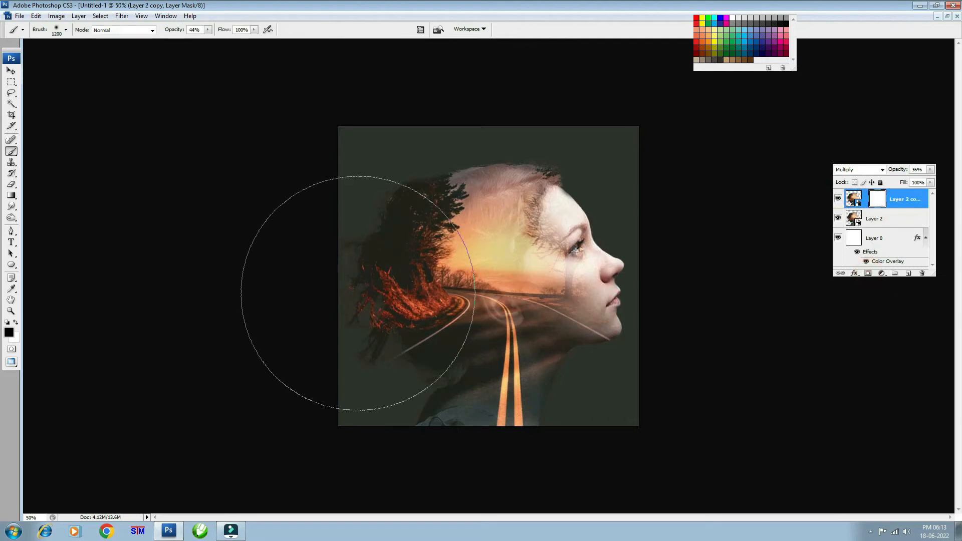
pyautogui.click(316, 375)
pyautogui.press('[')
pyautogui.press('[')
pyautogui.press('[')
pyautogui.press('[')
pyautogui.click(324, 363)
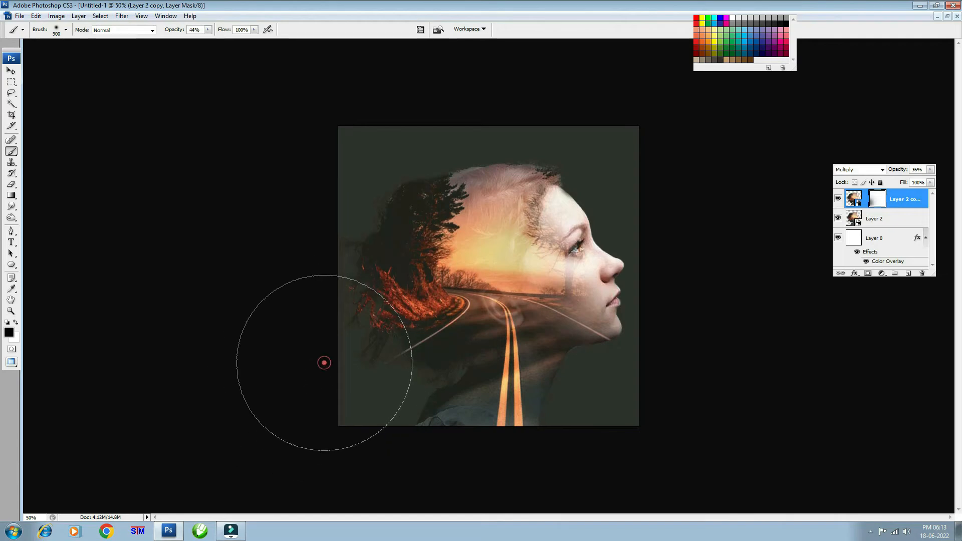
# Fade the mask further along the back hair with an 800 px brush, and delete the layer mask from the Multiply copy.
pyautogui.press('[')
pyautogui.click(345, 369)
pyautogui.click(311, 201)
pyautogui.click(333, 165)
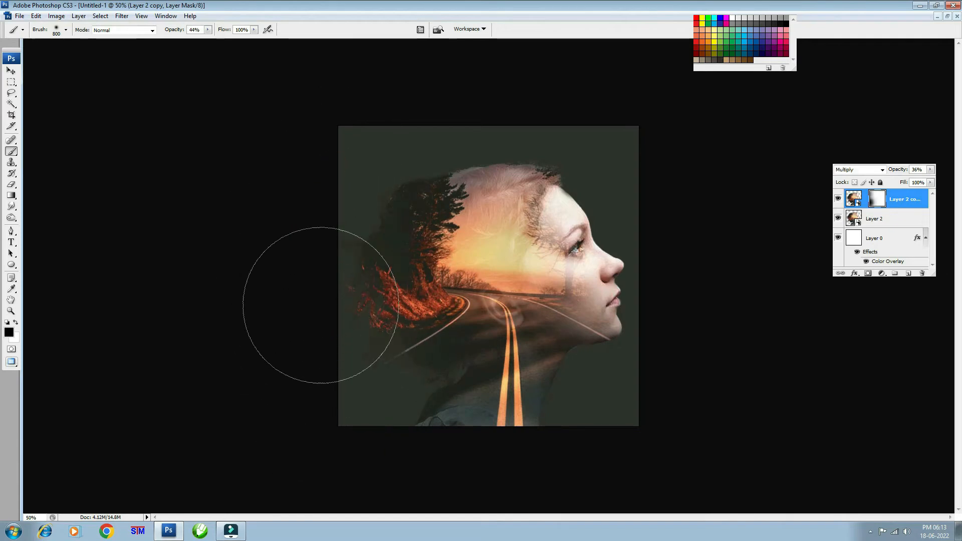
pyautogui.click(321, 322)
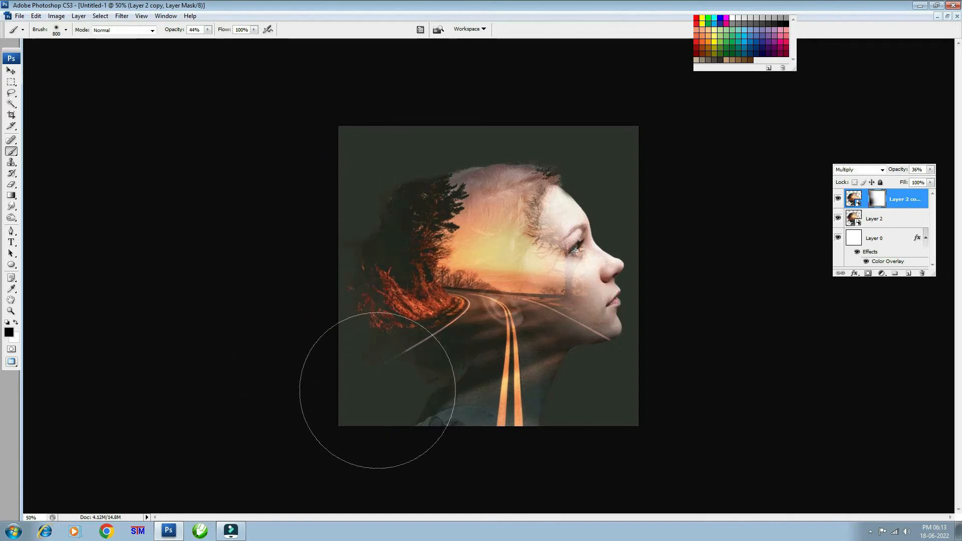
pyautogui.rightClick(878, 200)
pyautogui.click(864, 225)
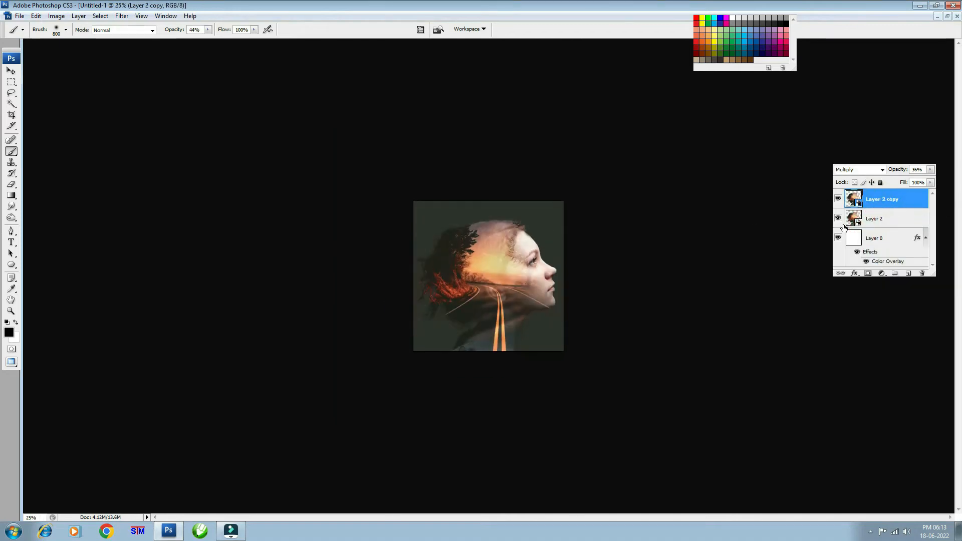
# Try a diagonal black-to-transparent gradient from the canvas's upper-left corner on a new layer above Layer 0, and discard that layer.
pyautogui.press('v')
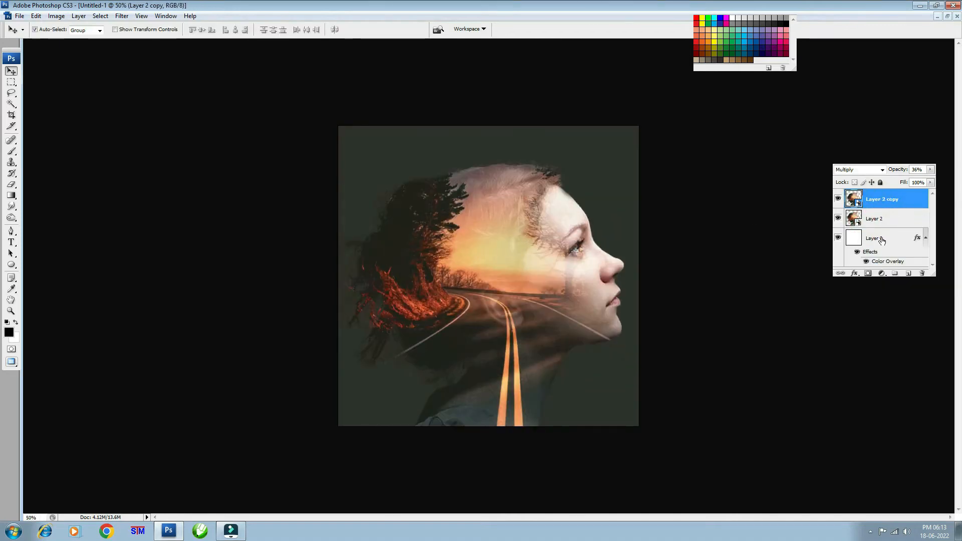
pyautogui.click(889, 238)
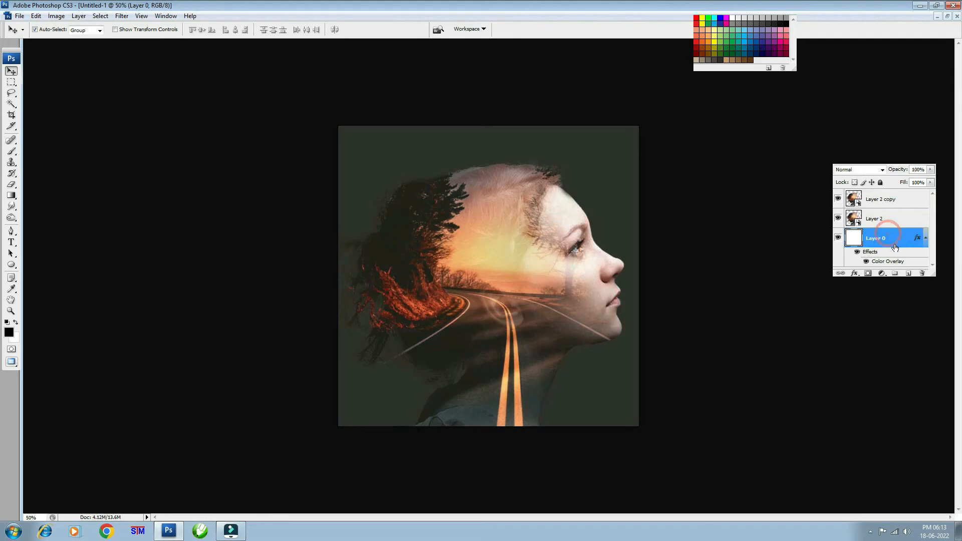
pyautogui.click(908, 274)
pyautogui.press('g')
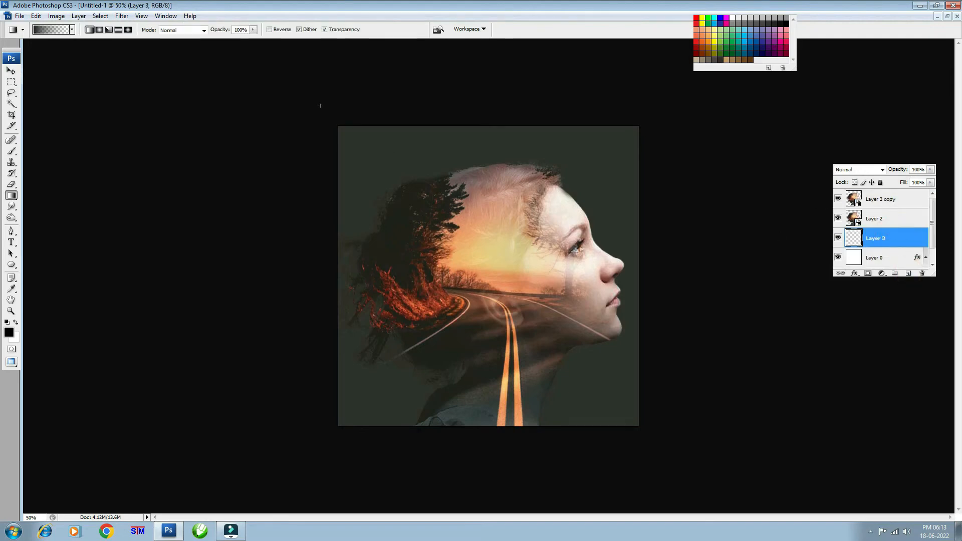
pyautogui.moveTo(333, 114); pyautogui.dragTo(581, 304)
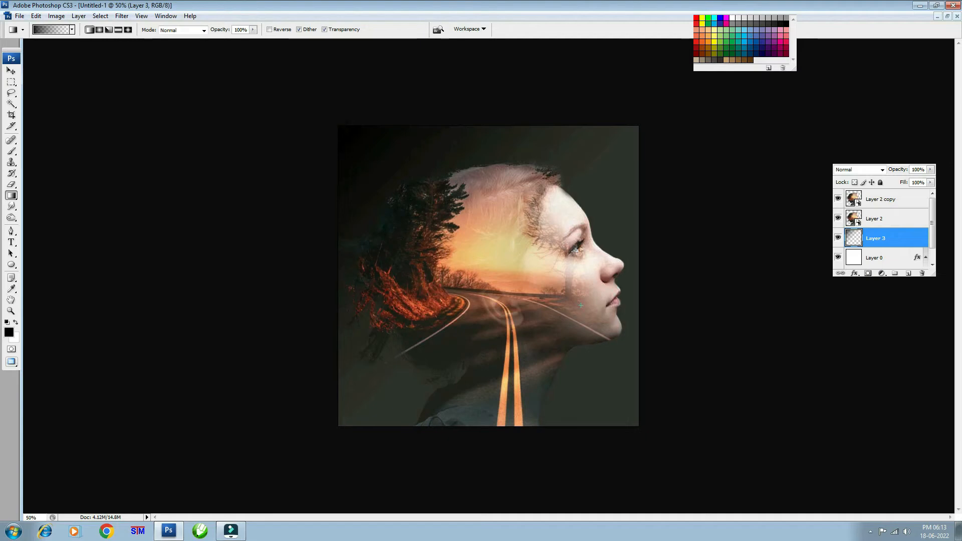
pyautogui.hotkey('ctrl', 'z')
pyautogui.click(922, 274)
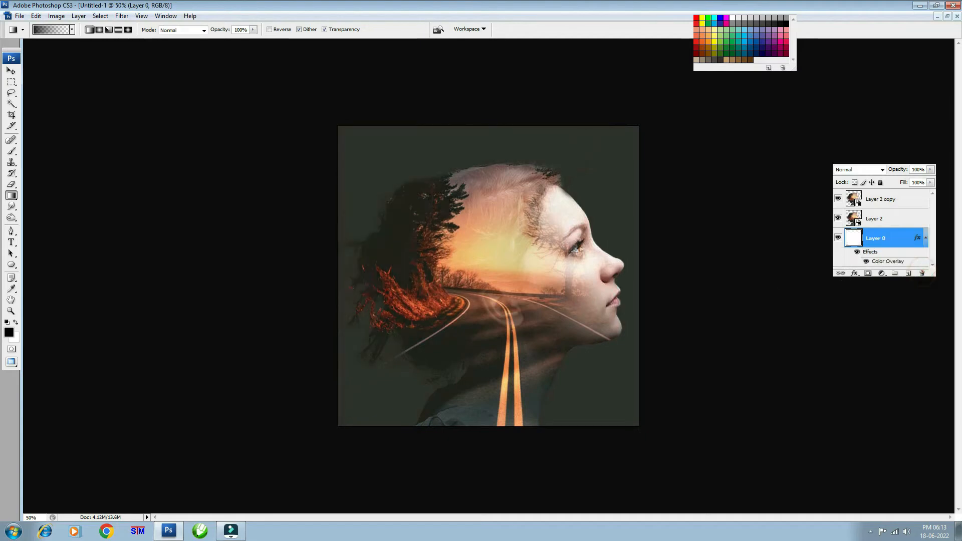
# Add a white text layer reading "D" above Layer 2 copy, near the upper back of the head.
pyautogui.click(11, 70)
pyautogui.click(881, 200)
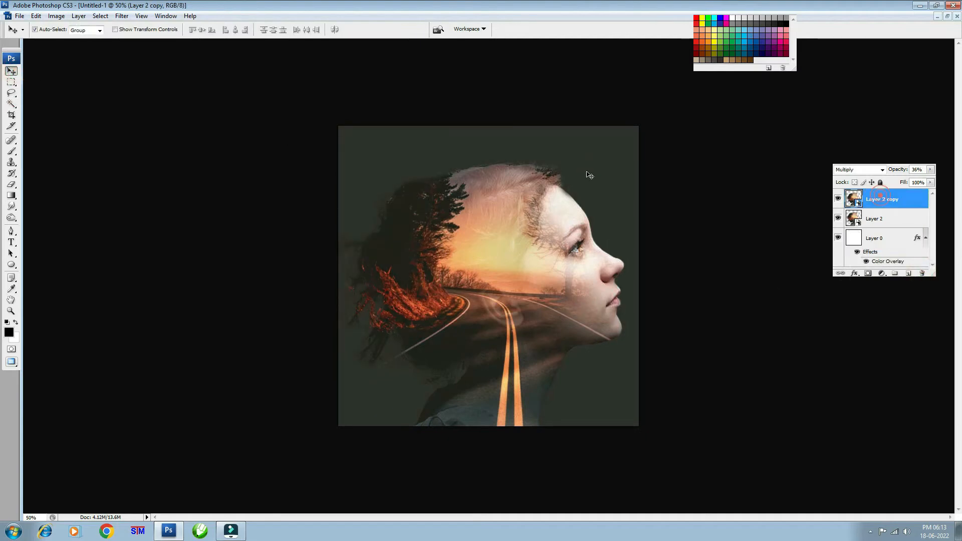
pyautogui.click(12, 242)
pyautogui.click(407, 188)
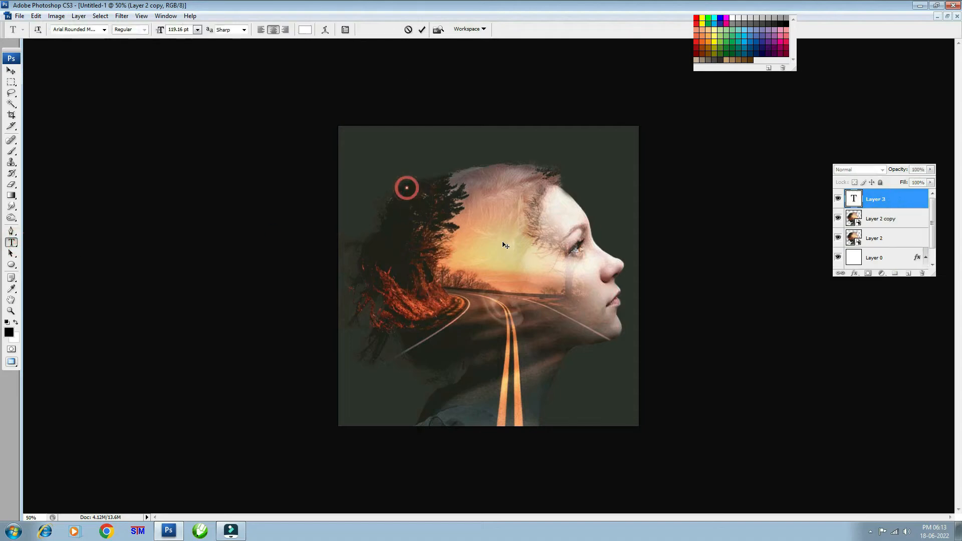
pyautogui.write('D')
pyautogui.hotkey('ctrl', 'Return')
pyautogui.press('v')
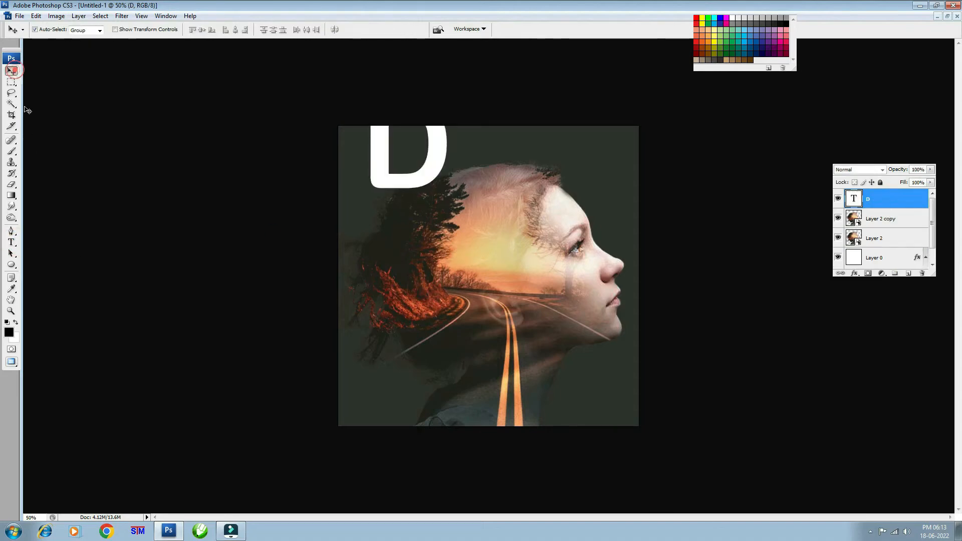
# Scale the letter D down to about 61 pt and place it in the canvas's upper-left area.
pyautogui.hotkey('ctrl', 't')
pyautogui.moveTo(437, 198); pyautogui.dragTo(437, 246)
pyautogui.moveTo(453, 128); pyautogui.dragTo(431, 161)
pyautogui.moveTo(415, 179); pyautogui.dragTo(407, 165)
pyautogui.press('Return')
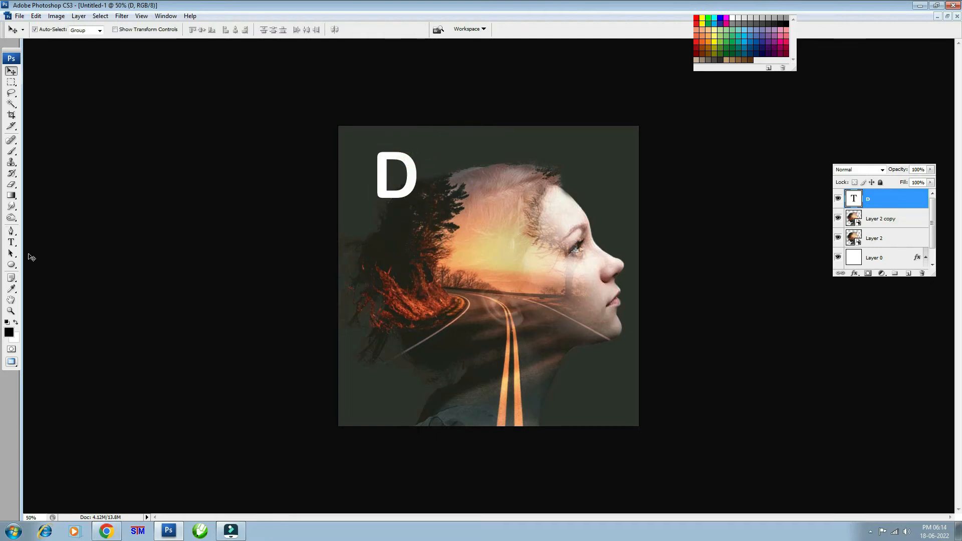
# Replace the letter D with the text "double exposure" and scale it down to about 30 pt.
pyautogui.click(11, 242)
pyautogui.doubleClick(381, 176)
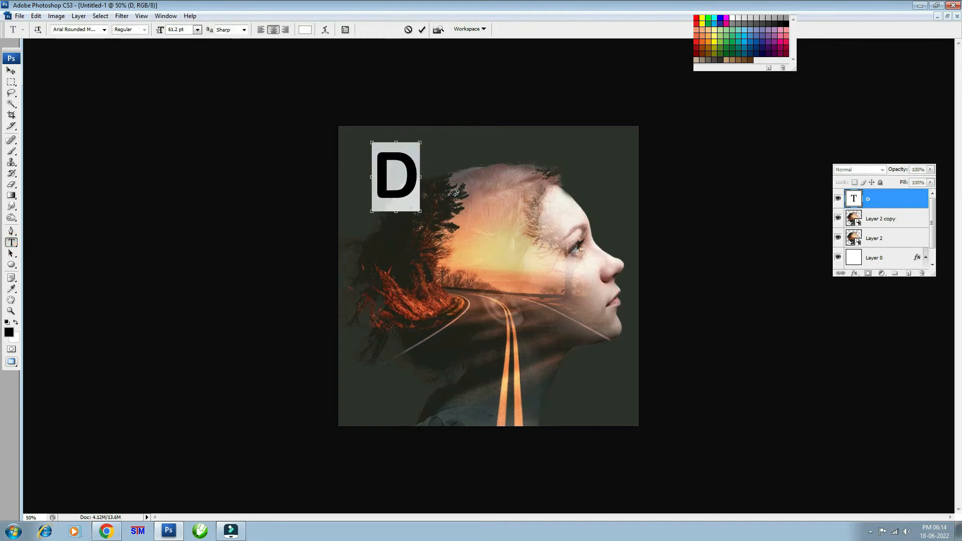
pyautogui.write('Double exposure')
pyautogui.click(10, 70)
pyautogui.hotkey('ctrl', 't')
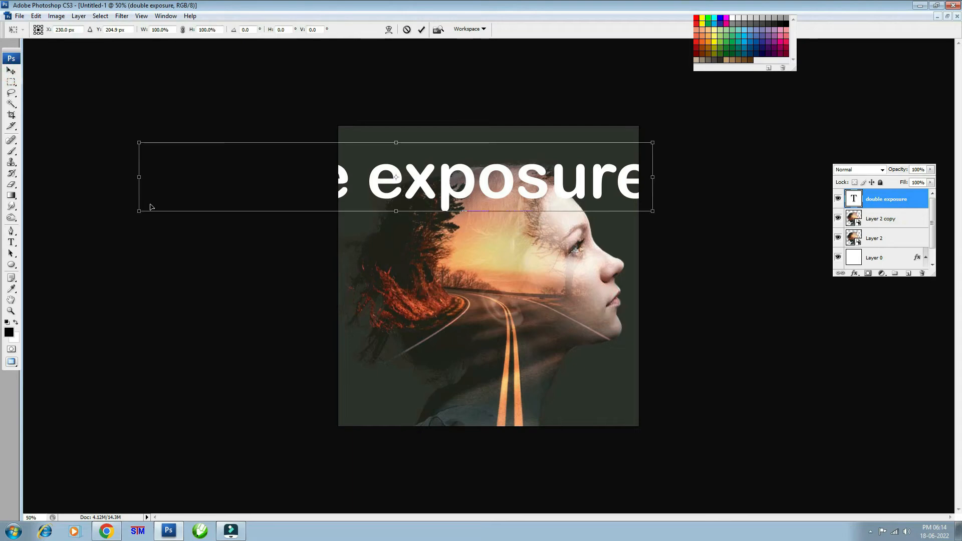
pyautogui.moveTo(141, 211); pyautogui.dragTo(310, 187)
pyautogui.press('Return')
# Capitalise the initials of both words so that the title reads "Double Exposure".
pyautogui.press('t')
pyautogui.write('D')
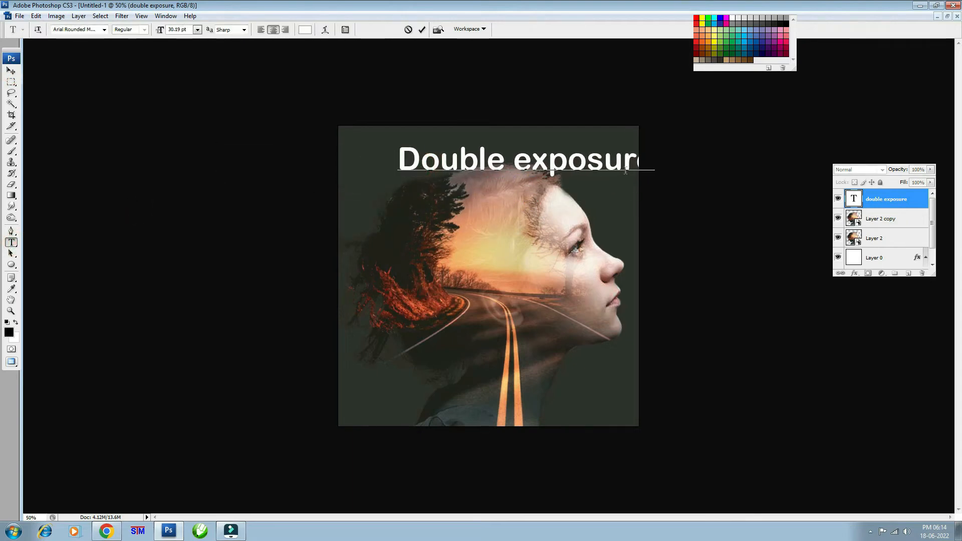
pyautogui.moveTo(532, 160); pyautogui.dragTo(513, 181)
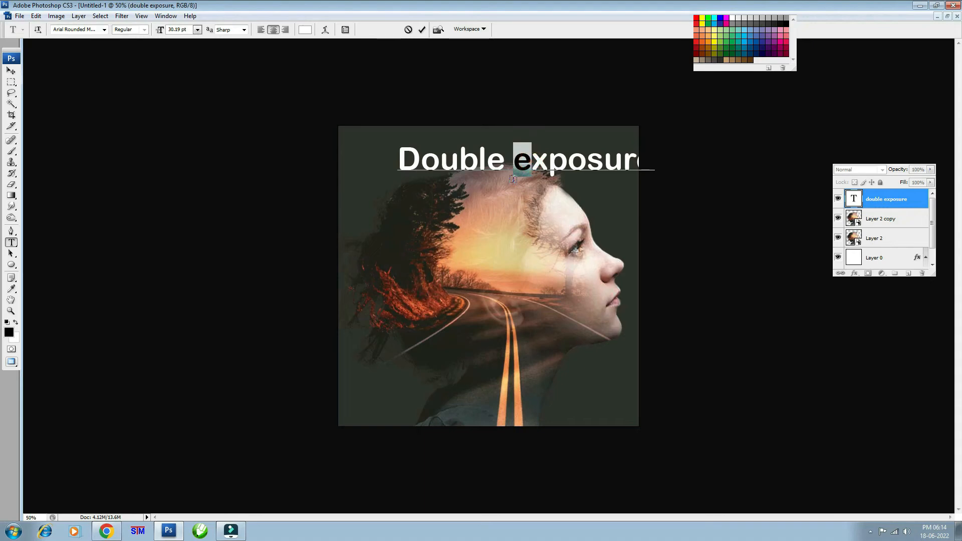
pyautogui.write('E')
pyautogui.click(11, 70)
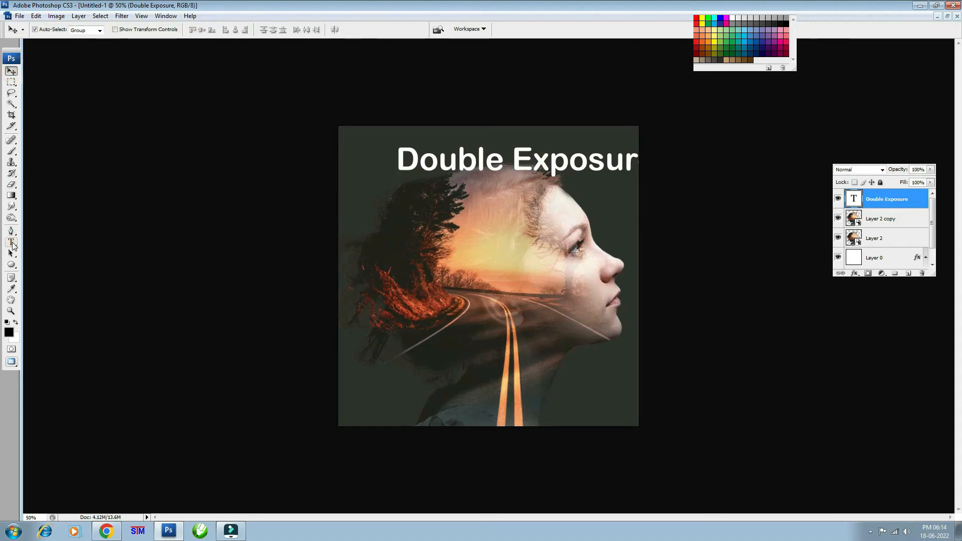
# Change the title's font to Arial and move the text left so it fits inside the canvas.
pyautogui.click(13, 244)
pyautogui.click(82, 32)
pyautogui.write('Arial')
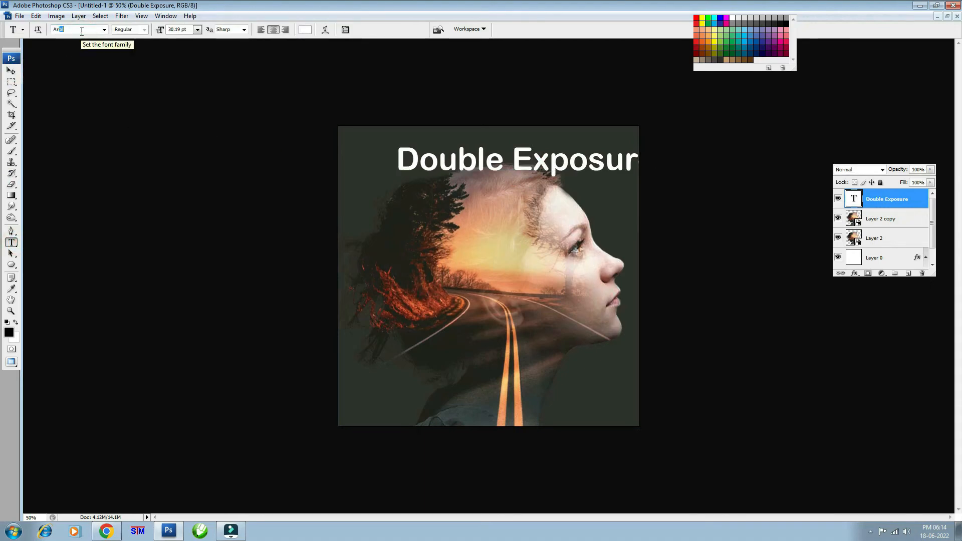
pyautogui.press('Return')
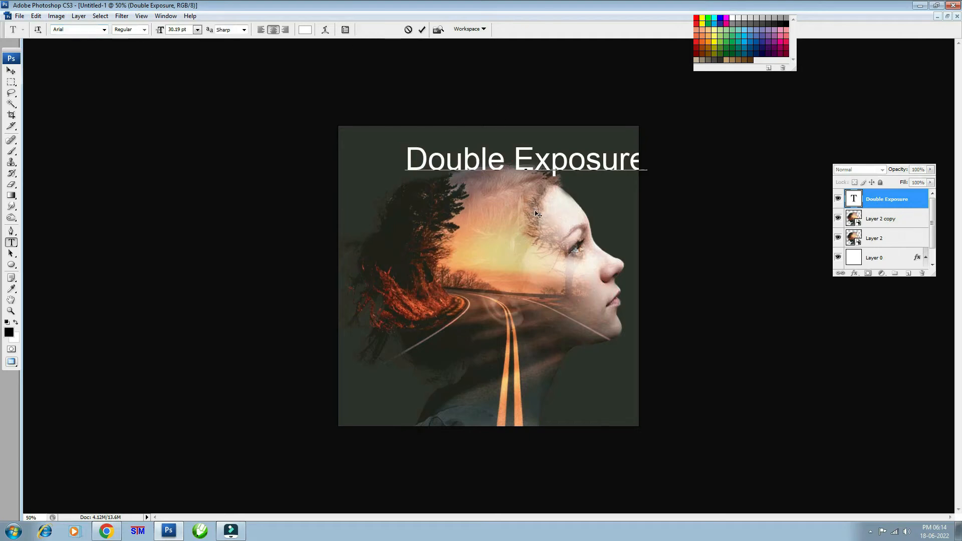
pyautogui.moveTo(537, 215); pyautogui.dragTo(499, 209)
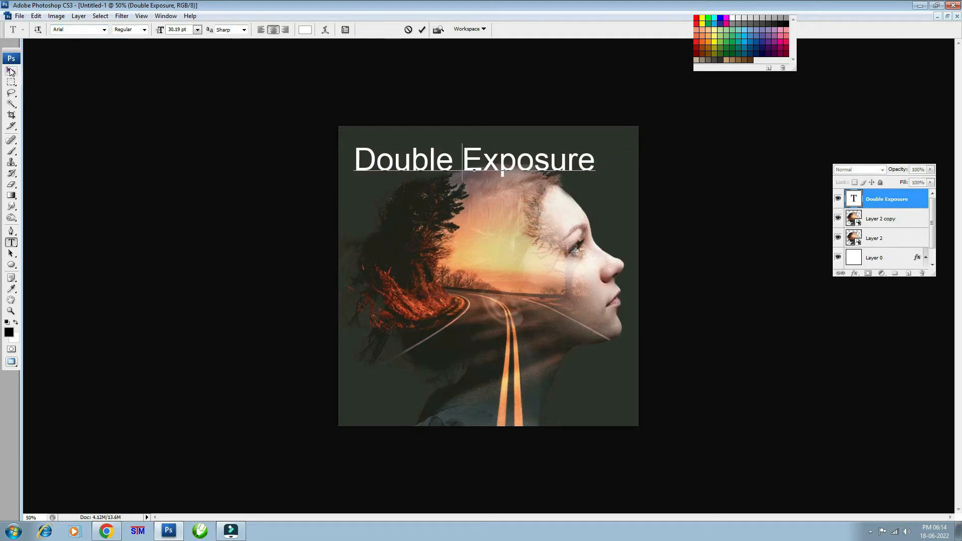
# Set the word "Double" to Arial Bold and the word "Exposure" to Arial Narrow.
pyautogui.doubleClick(427, 169)
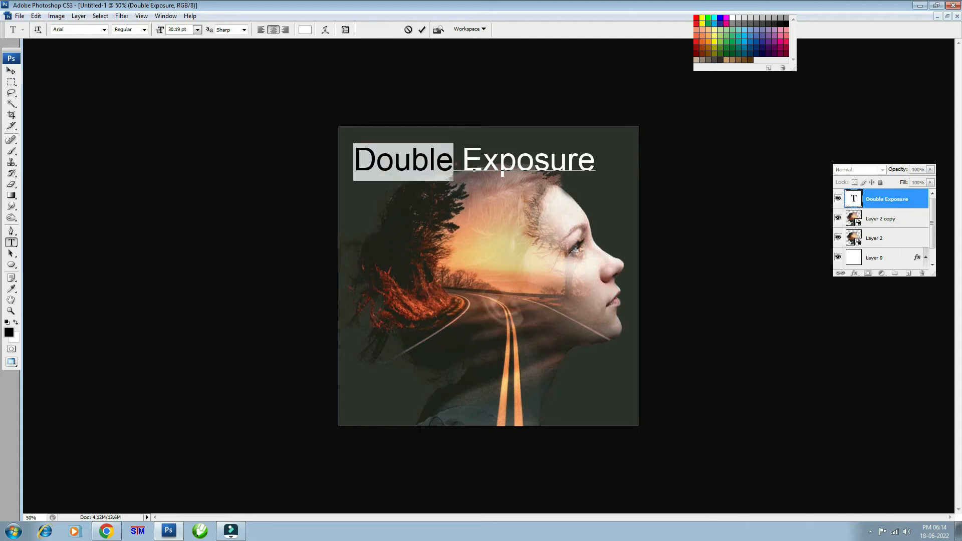
pyautogui.click(144, 29)
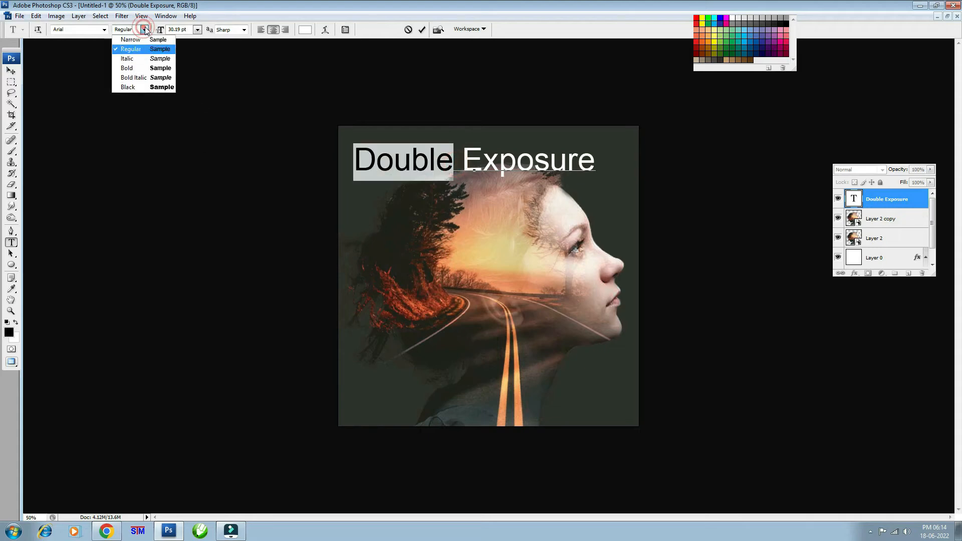
pyautogui.click(143, 68)
pyautogui.moveTo(466, 160); pyautogui.dragTo(600, 161)
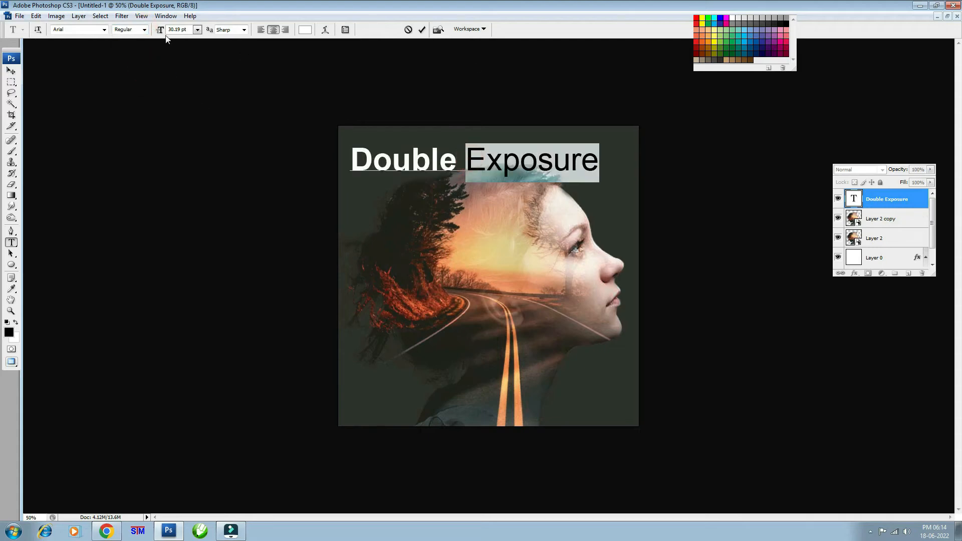
pyautogui.click(144, 29)
pyautogui.click(143, 40)
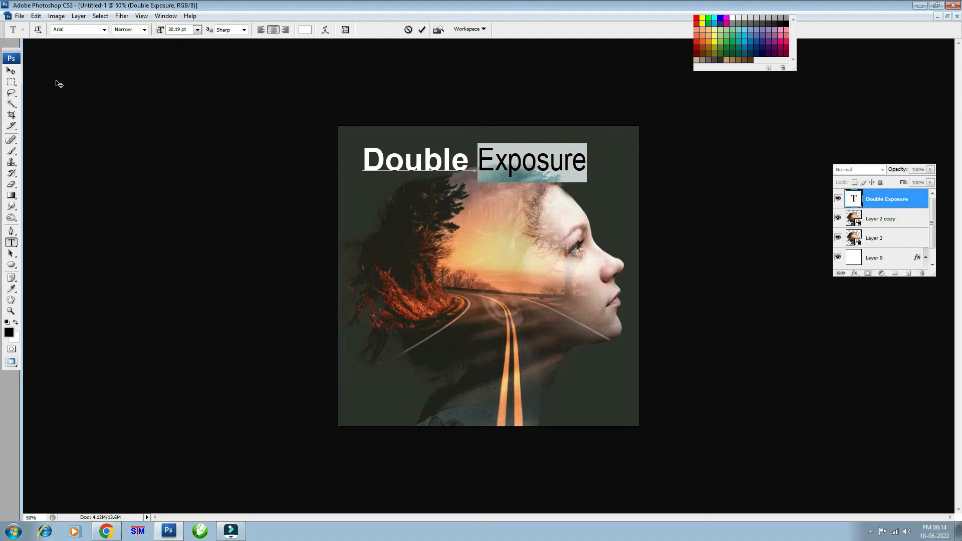
# Scale the title down to about 25.6 pt and position it near the canvas's upper-left corner.
pyautogui.click(11, 71)
pyautogui.hotkey('ctrl', 't')
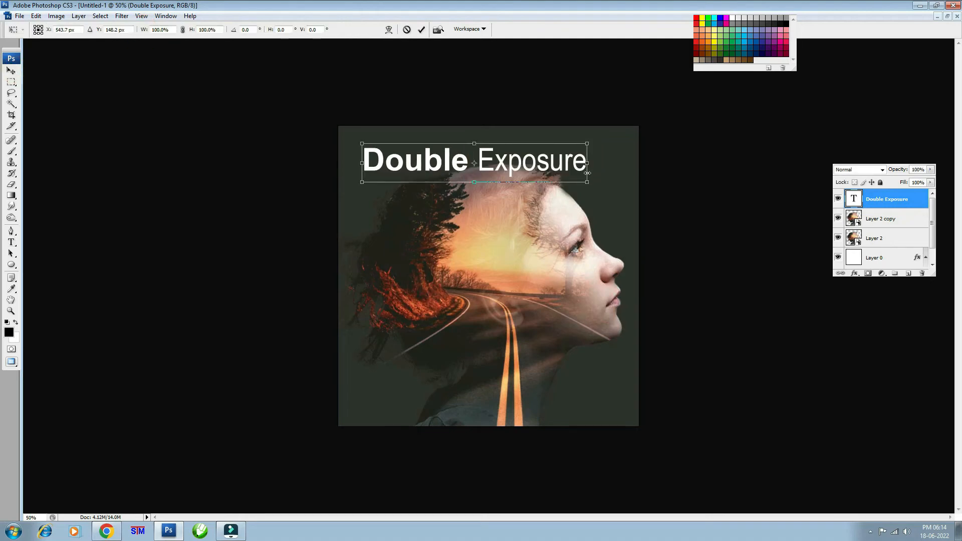
pyautogui.moveTo(532, 160)
pyautogui.mouseDown()
pyautogui.moveTo(552, 352)
pyautogui.moveTo(574, 399)
pyautogui.moveTo(524, 181)
pyautogui.moveTo(540, 164)
pyautogui.moveTo(548, 171)
pyautogui.mouseUp()
pyautogui.press('Return')
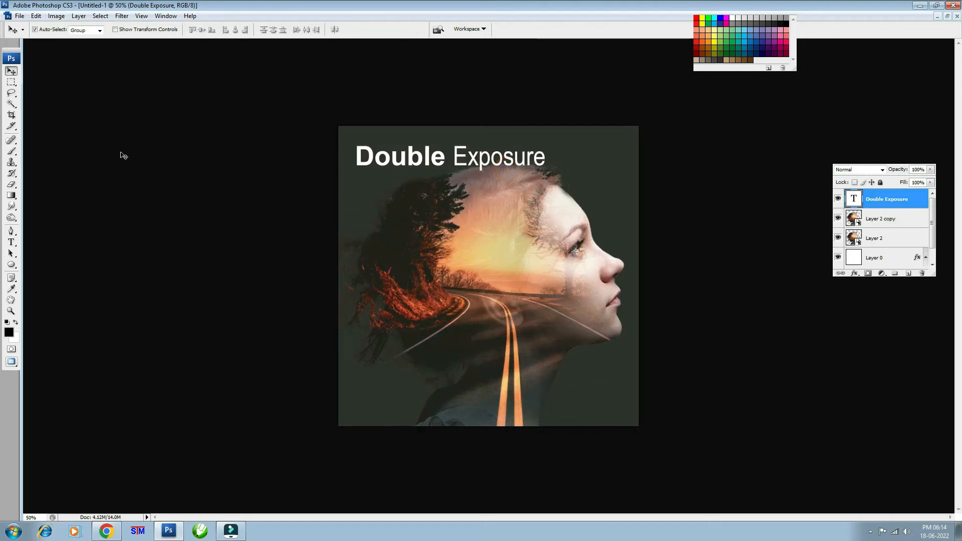
# Break the title so "Exposure" sits on a second line, and left-align both lines.
pyautogui.click(11, 242)
pyautogui.click(451, 158)
pyautogui.press('Return')
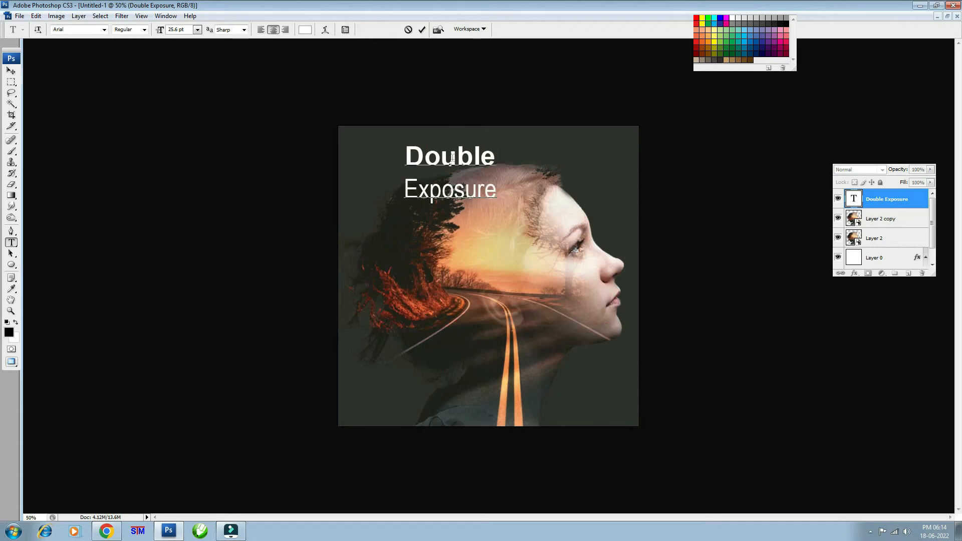
pyautogui.hotkey('ctrl', 'a')
pyautogui.hotkey('ctrl', 'shift', 'l')
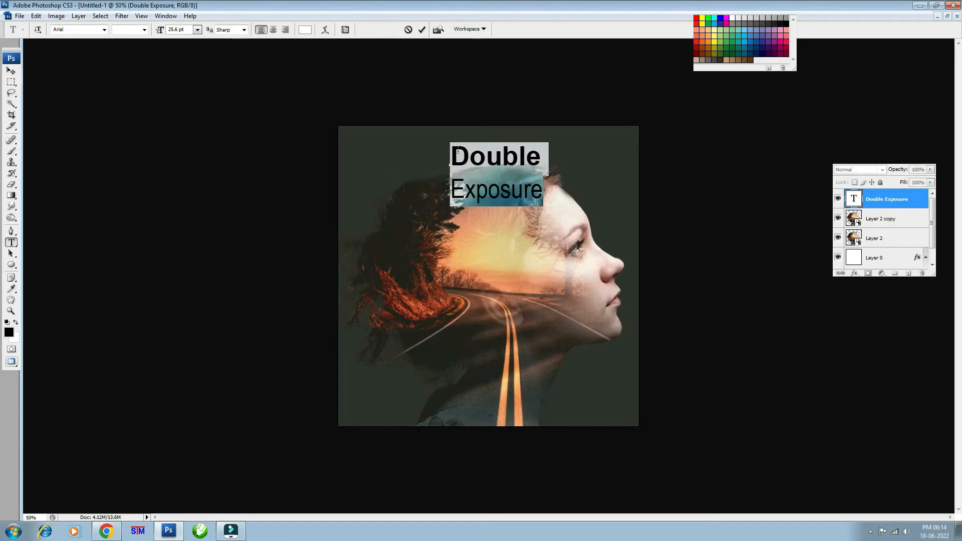
# Move the two-line title to the canvas's upper-left area and tighten its leading to 23.16 pt.
pyautogui.moveTo(507, 233); pyautogui.dragTo(421, 243)
pyautogui.hotkey('alt', 'Up')
pyautogui.hotkey('alt', 'Up')
pyautogui.hotkey('alt', 'Up')
pyautogui.hotkey('alt', 'Up')
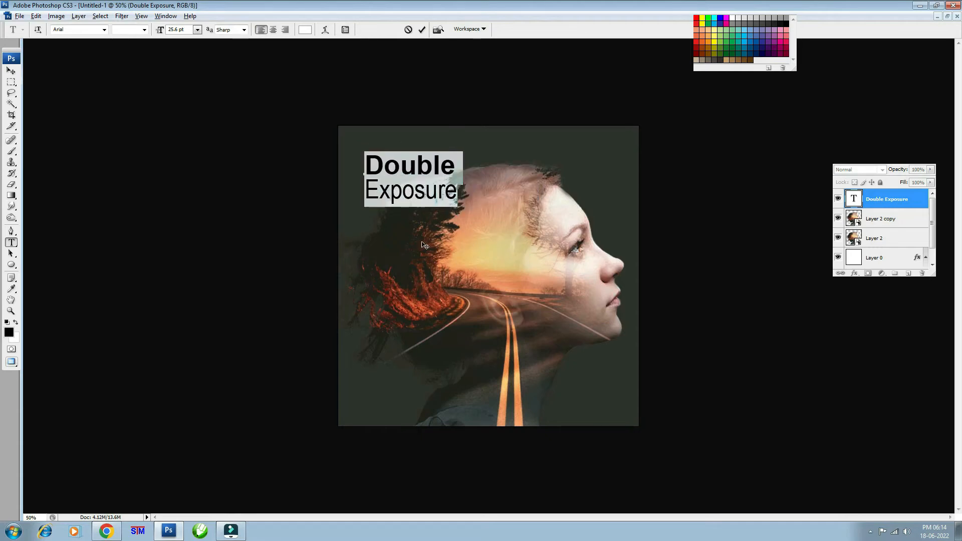
# Try indenting the word "Double" with leading spaces and enlarging it to 33.6 pt.
pyautogui.click(365, 188)
pyautogui.click(366, 165)
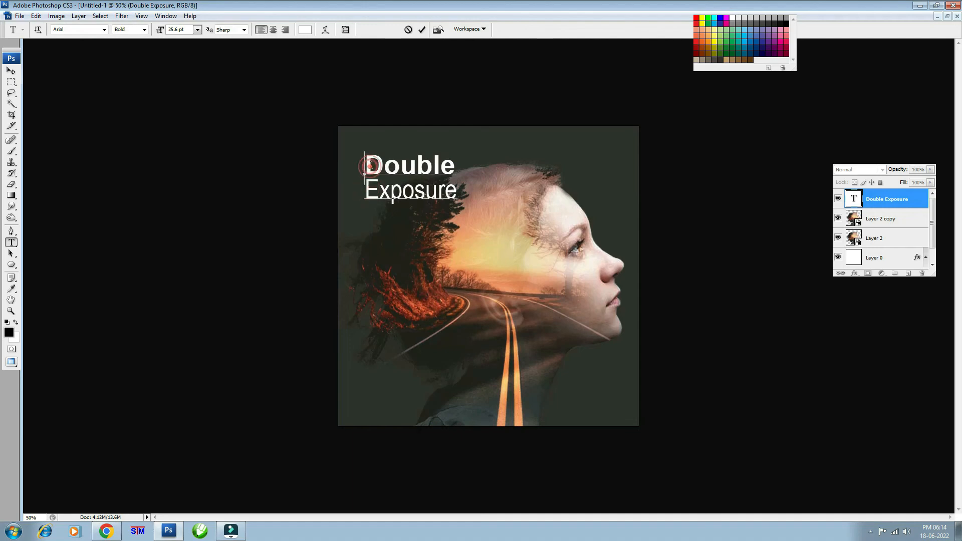
pyautogui.keyDown('shift'); pyautogui.click(479, 173); pyautogui.keyUp('shift')
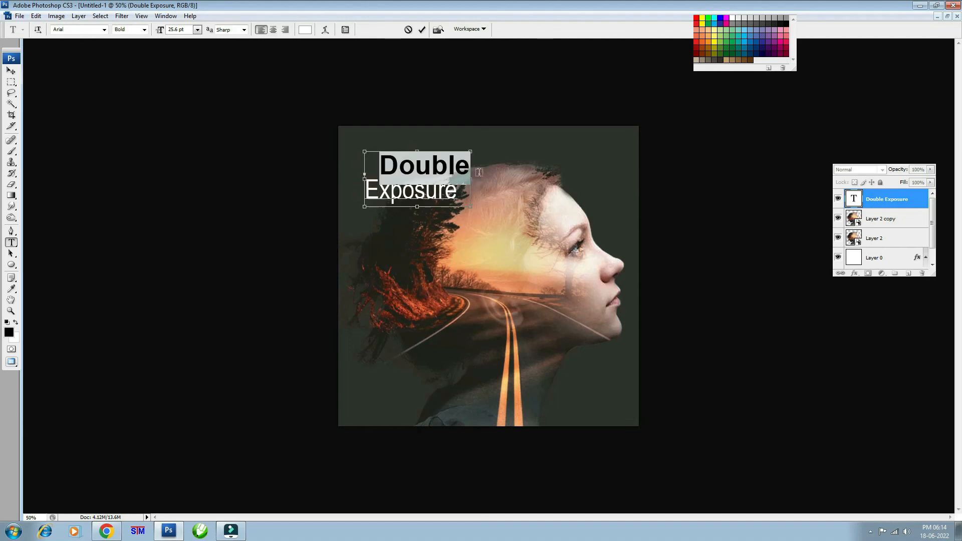
pyautogui.hotkey('ctrl', 'shift', '.')
pyautogui.hotkey('ctrl', 'shift', '.')
pyautogui.hotkey('ctrl', 'shift', '.')
pyautogui.hotkey('ctrl', 'shift', '.')
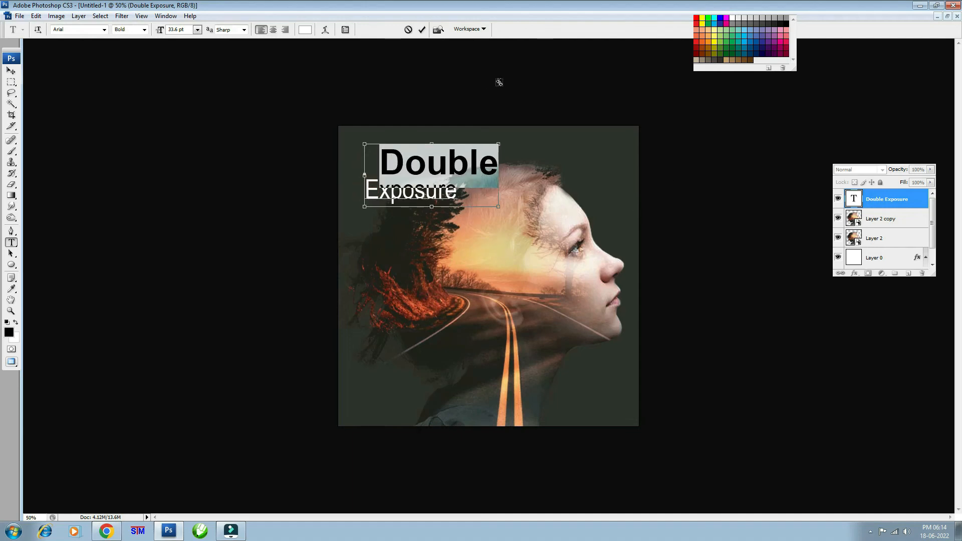
# Apply All Caps to the word "Double", leaving text warping cancelled.
pyautogui.click(325, 29)
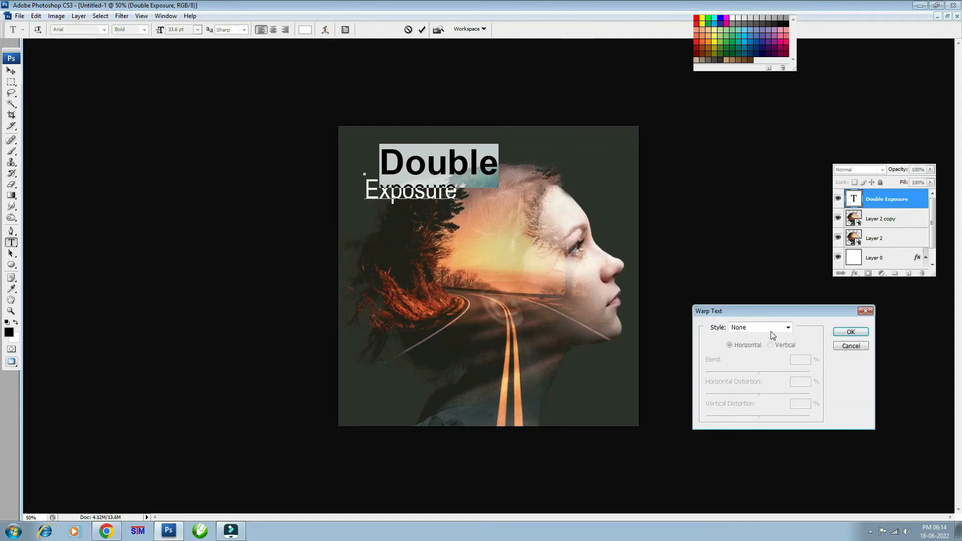
pyautogui.click(850, 346)
pyautogui.click(345, 29)
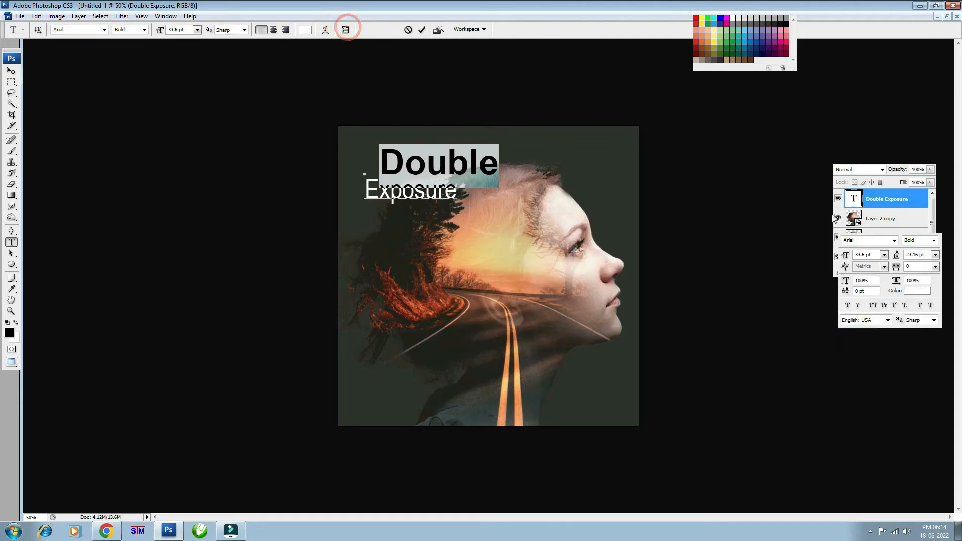
pyautogui.click(873, 305)
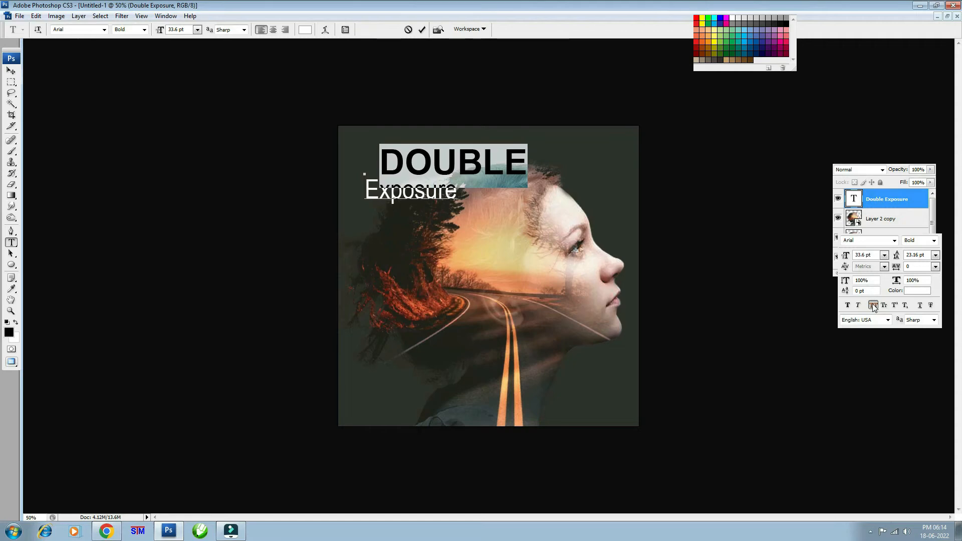
# Reduce the word "DOUBLE" to 25.6 pt, delete the spaces in front of it, and select the whole title.
pyautogui.hotkey('ctrl', 'shift', ',')
pyautogui.hotkey('ctrl', 'shift', ',')
pyautogui.hotkey('ctrl', 'shift', ',')
pyautogui.hotkey('ctrl', 'shift', ',')
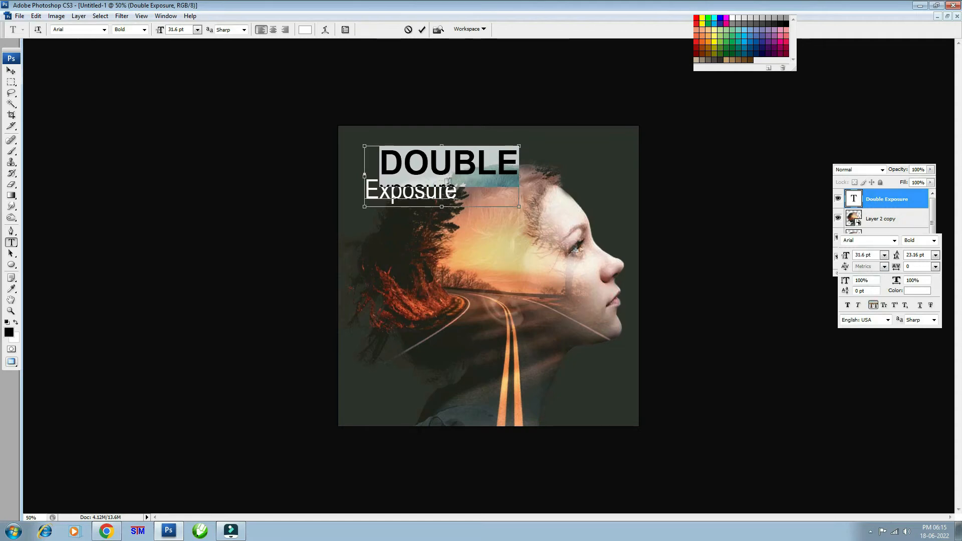
pyautogui.moveTo(376, 164); pyautogui.dragTo(342, 165)
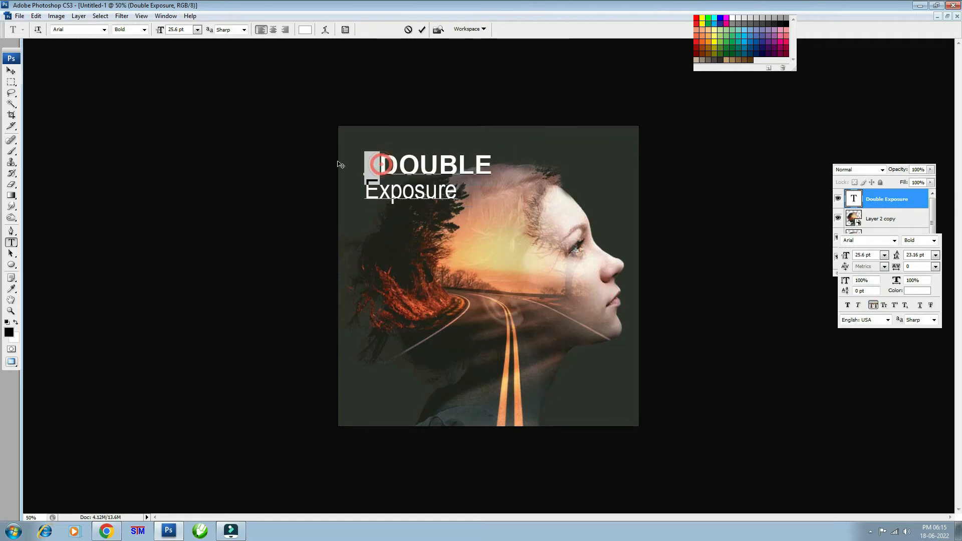
pyautogui.press('BackSpace')
pyautogui.hotkey('ctrl', 'a')
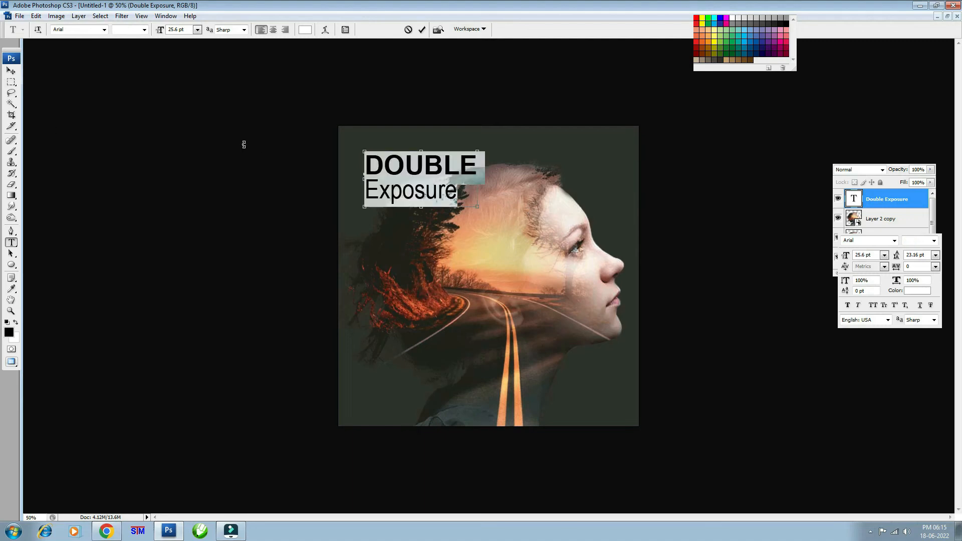
# Enlarge the whole title to 128.8% and move the Character palette clear of the layers list.
pyautogui.click(11, 71)
pyautogui.hotkey('ctrl', 't')
pyautogui.moveTo(458, 185); pyautogui.dragTo(499, 212)
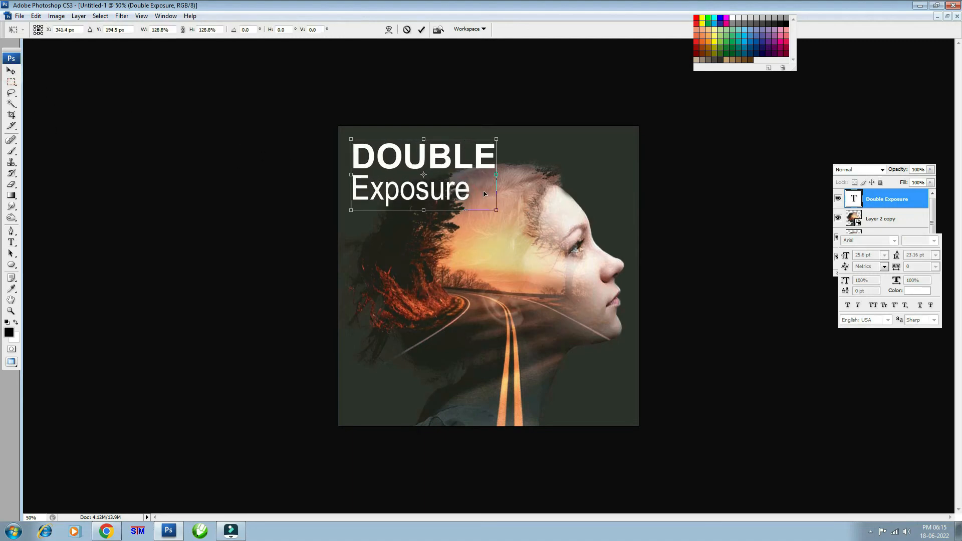
pyautogui.doubleClick(471, 175)
pyautogui.hotkey('ctrl', '-')
pyautogui.hotkey('ctrl', '+')
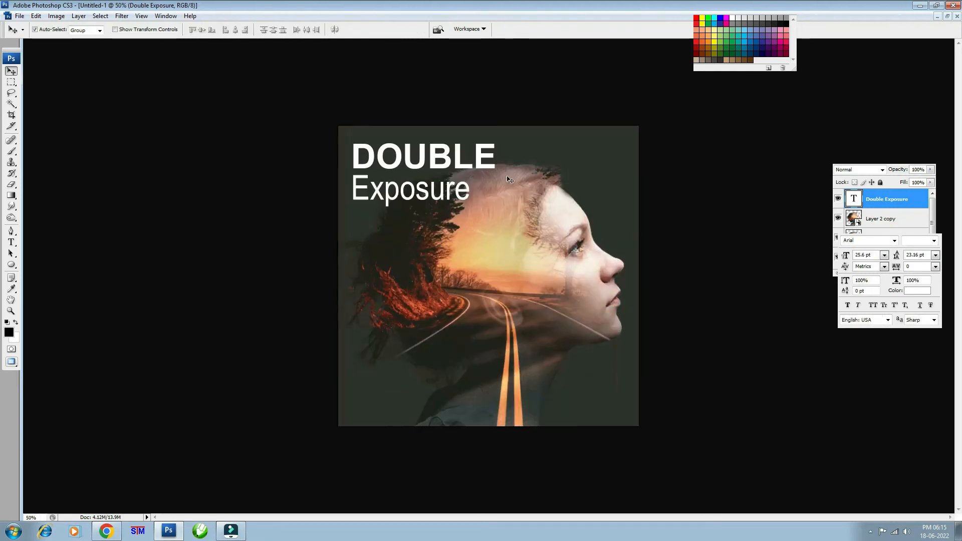
pyautogui.moveTo(913, 236); pyautogui.dragTo(896, 308)
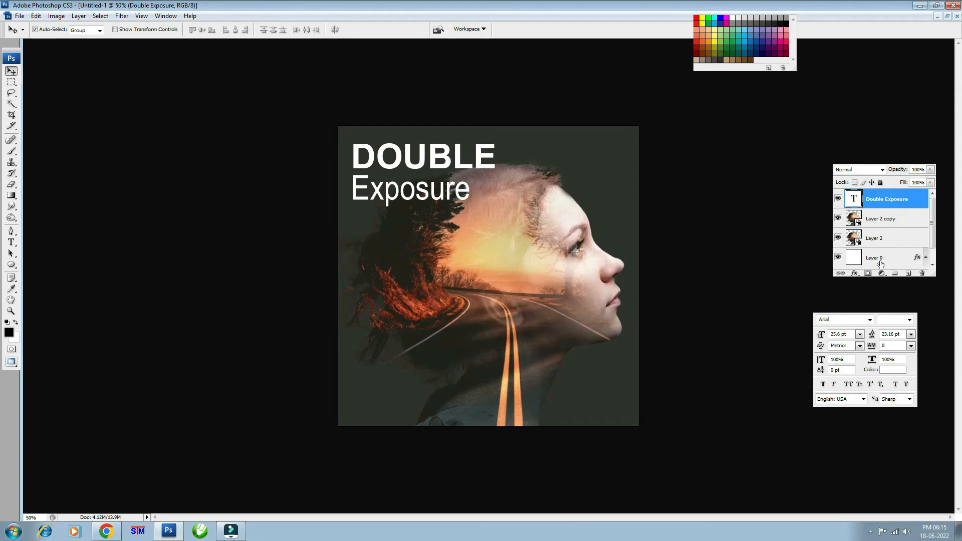
pyautogui.click(855, 273)
pyautogui.click(877, 299)
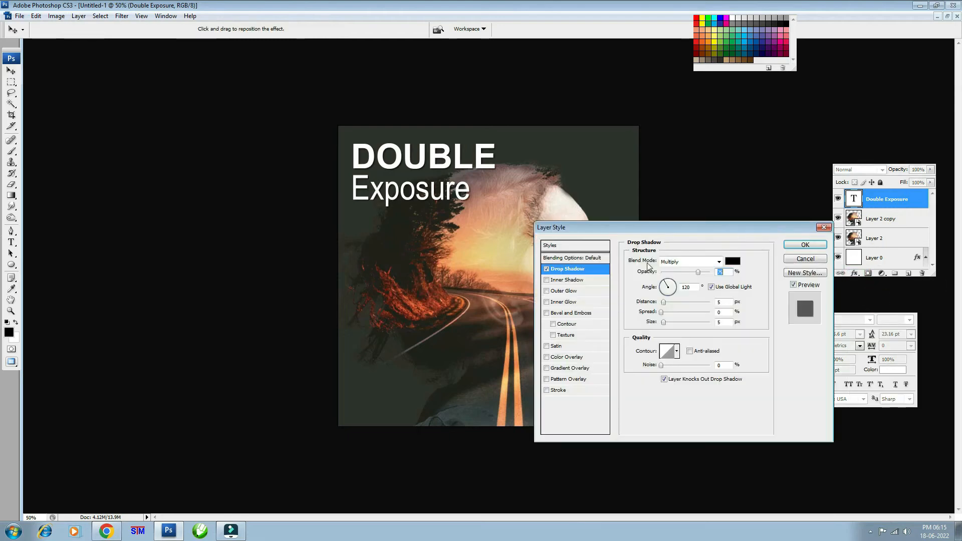
pyautogui.click(806, 258)
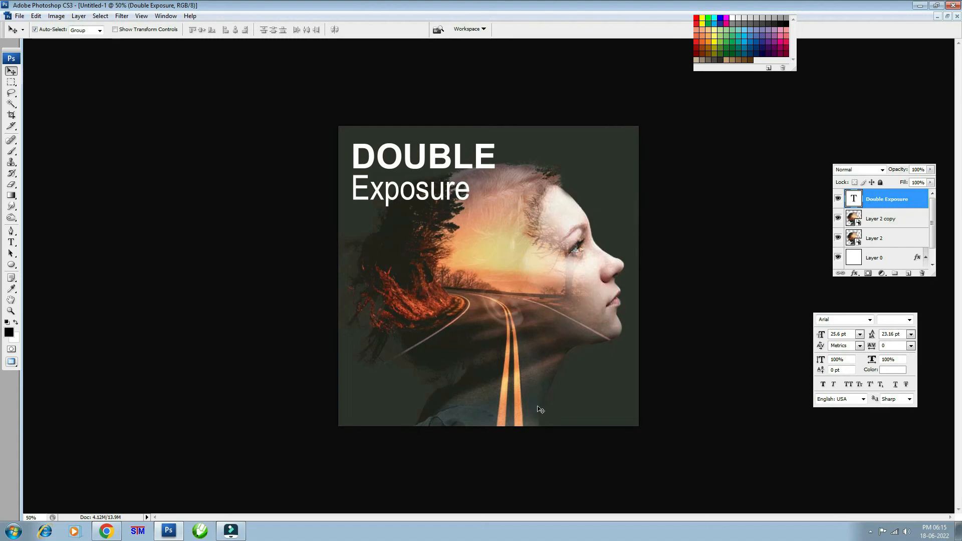
# Toggle the visibility of Layer 2 copy to compare the composite with and without it.
pyautogui.click(889, 217)
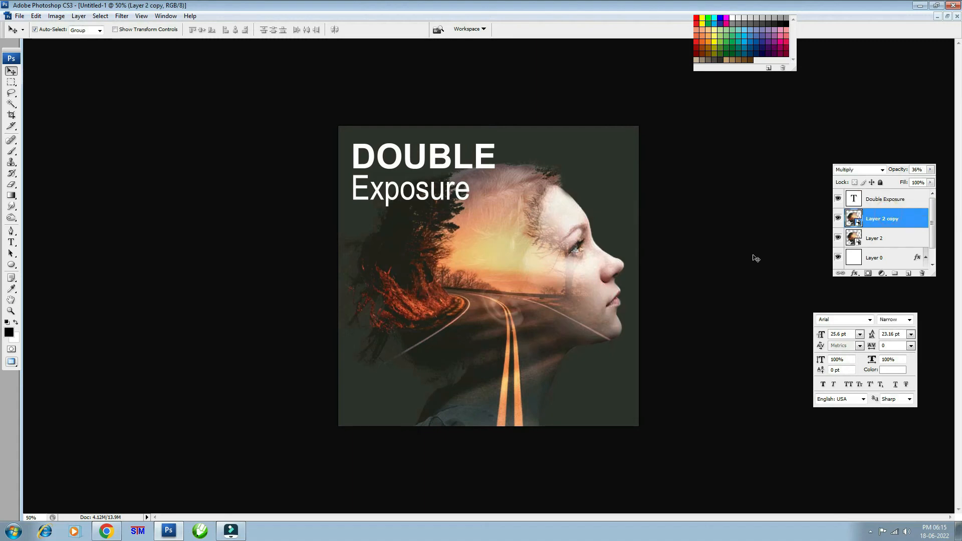
pyautogui.click(838, 218)
pyautogui.click(838, 218)
pyautogui.click(838, 218)
pyautogui.click(838, 217)
pyautogui.click(838, 219)
pyautogui.click(839, 219)
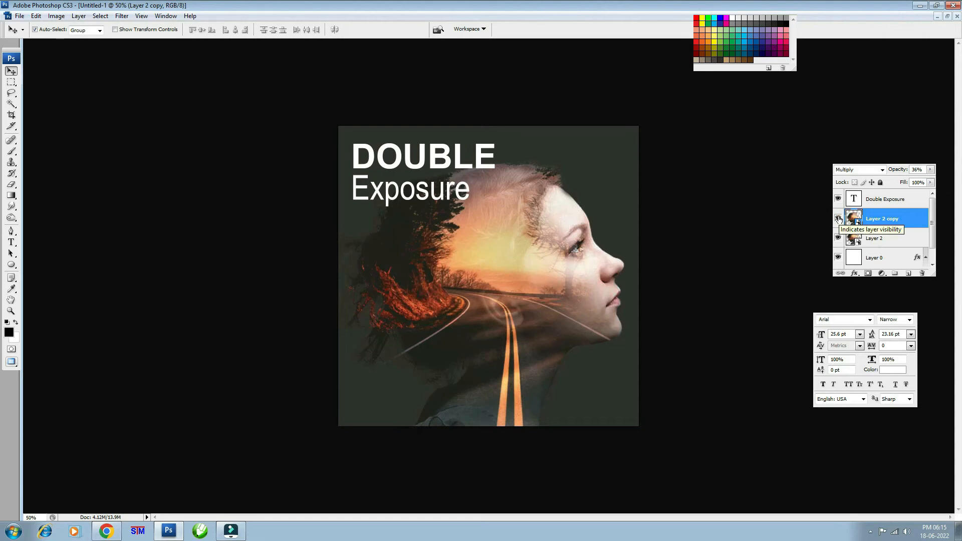
# Inspect the contents of the Layer 2 copy smart object by toggling its layers, closing it without saving.
pyautogui.click(862, 224)
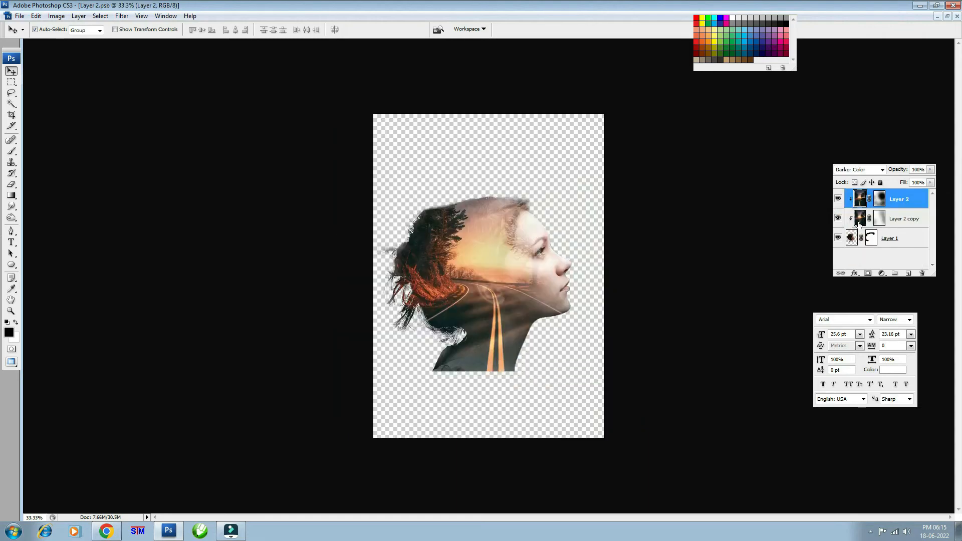
pyautogui.click(839, 199)
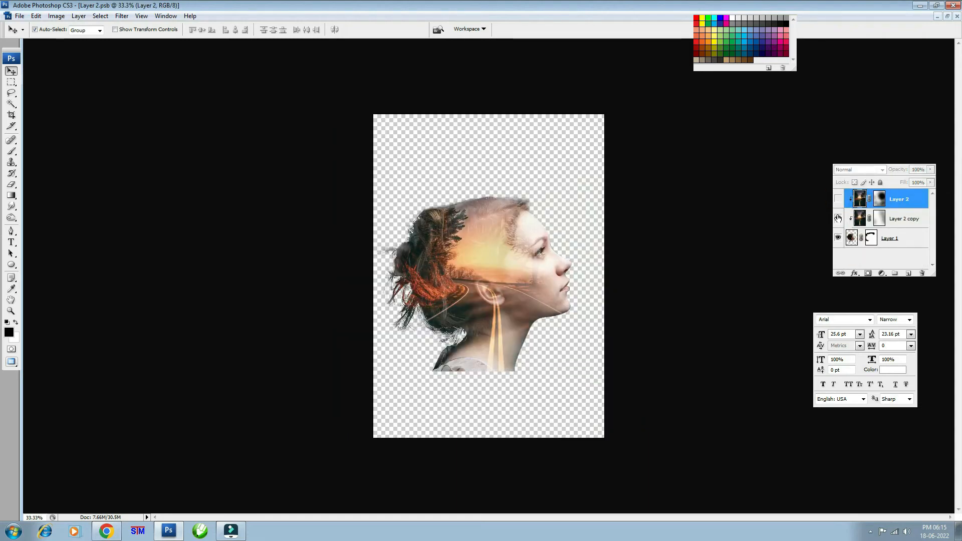
pyautogui.click(839, 218)
pyautogui.click(839, 238)
pyautogui.click(839, 239)
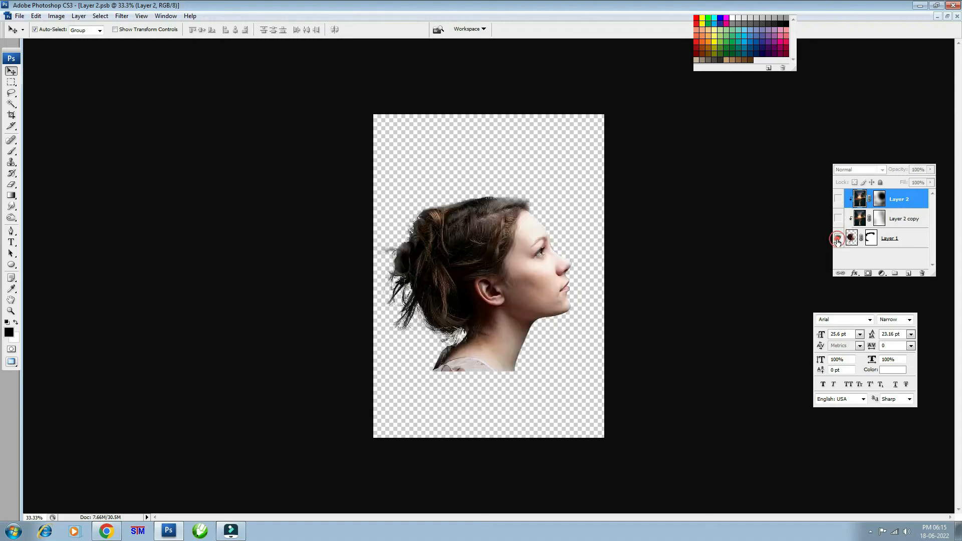
pyautogui.click(838, 238)
pyautogui.click(838, 239)
pyautogui.click(838, 219)
pyautogui.click(838, 199)
pyautogui.click(958, 16)
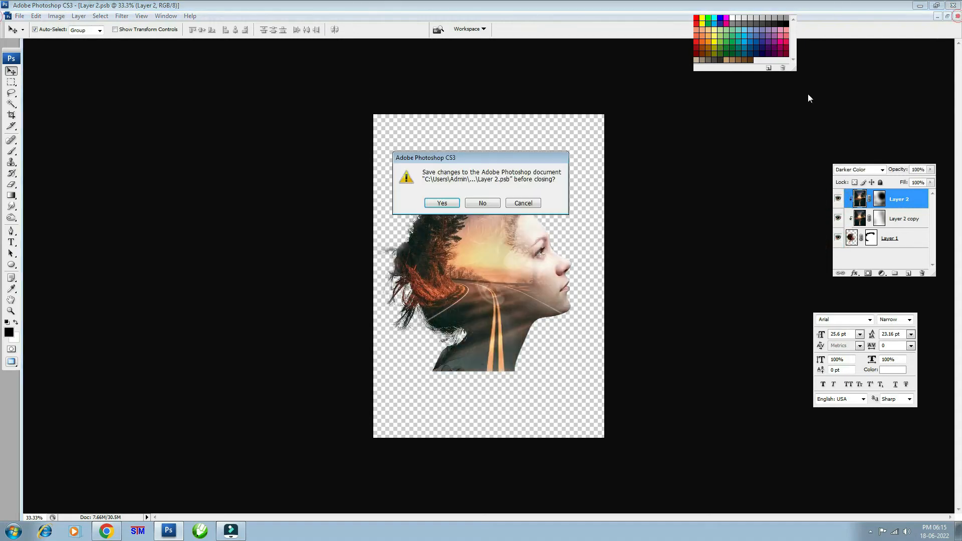
pyautogui.click(483, 203)
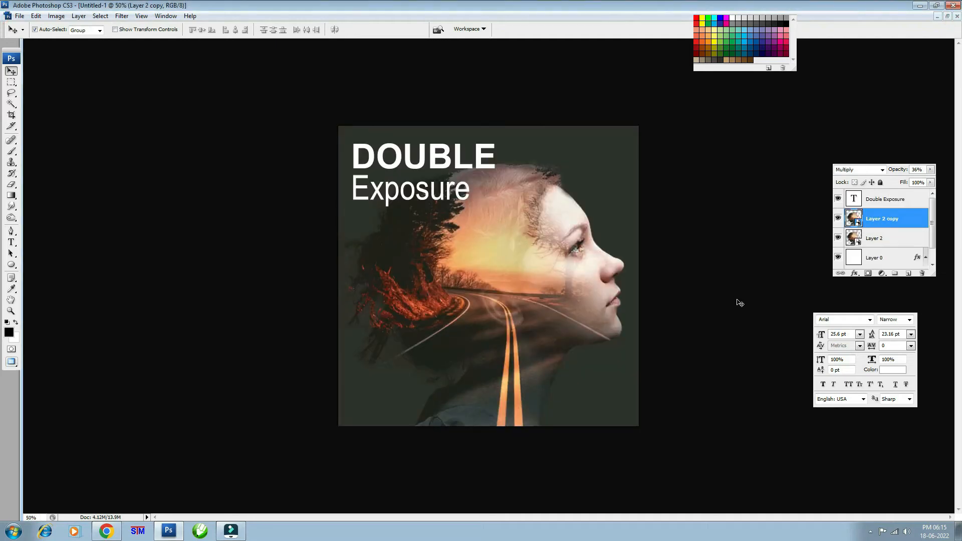
# Try a drop shadow with 87 px distance and reduced opacity on Layer 2 copy, and undo it.
pyautogui.click(855, 273)
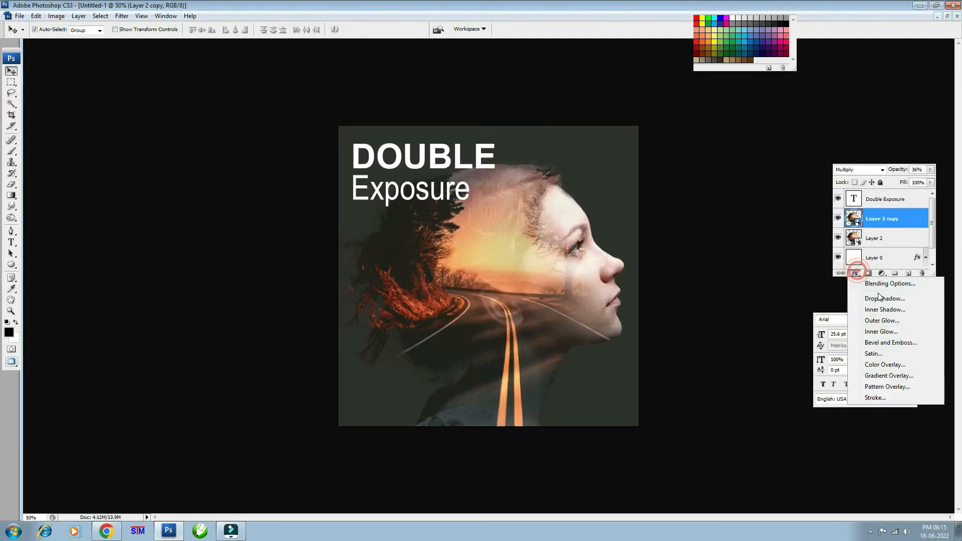
pyautogui.click(881, 293)
pyautogui.moveTo(178, 225); pyautogui.dragTo(188, 195)
pyautogui.moveTo(182, 245); pyautogui.dragTo(185, 246)
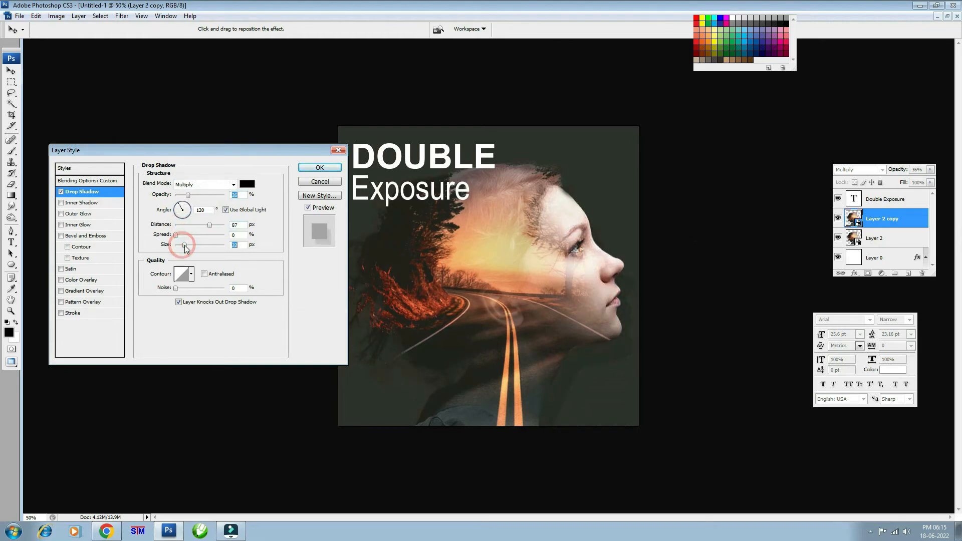
pyautogui.click(321, 167)
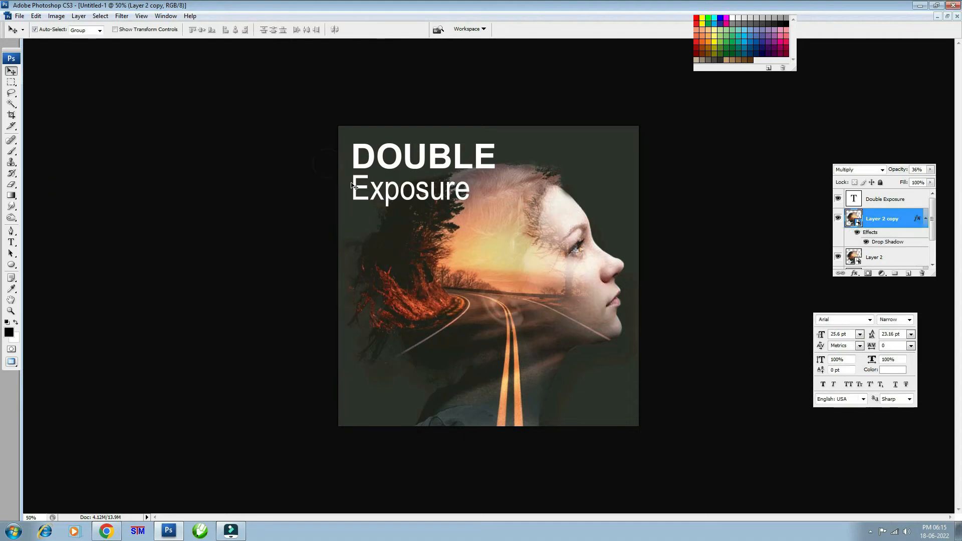
pyautogui.hotkey('ctrl', '-')
pyautogui.hotkey('ctrl', '-')
pyautogui.hotkey('ctrl', 'z')
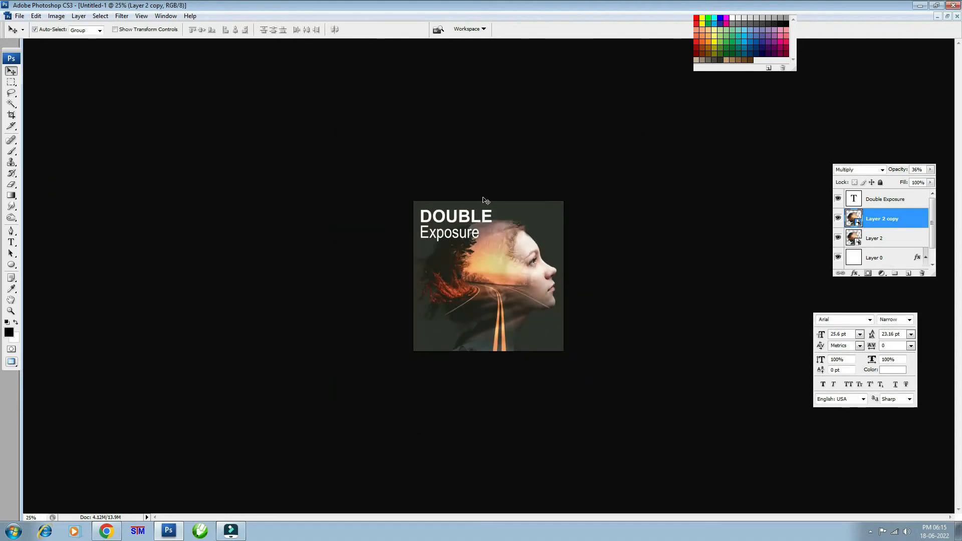
# Add a faint drop shadow to Layer 2 with 4% opacity, 81 px distance and a larger size.
pyautogui.hotkey('ctrl', '+')
pyautogui.click(878, 239)
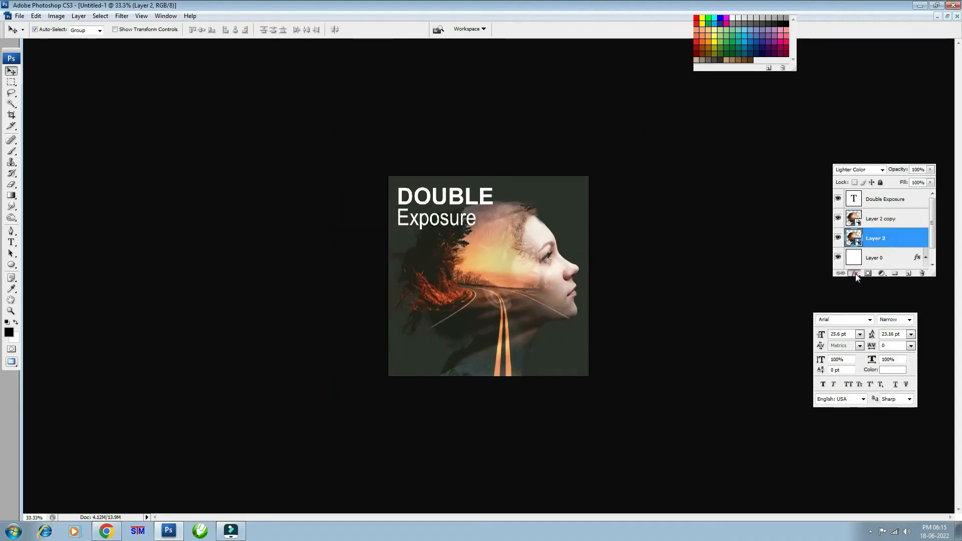
pyautogui.click(854, 273)
pyautogui.click(877, 299)
pyautogui.moveTo(180, 226); pyautogui.dragTo(209, 229)
pyautogui.moveTo(211, 195); pyautogui.dragTo(177, 195)
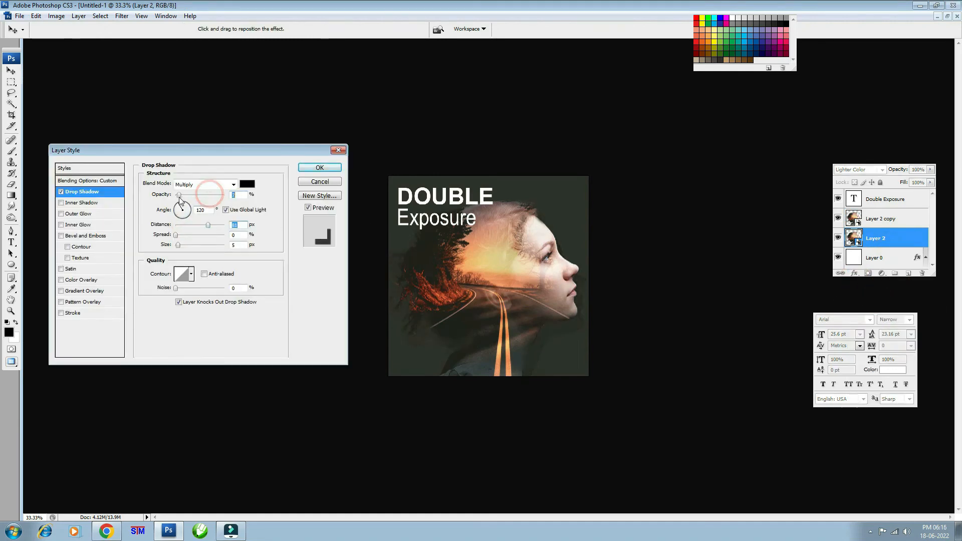
pyautogui.moveTo(179, 245); pyautogui.dragTo(188, 245)
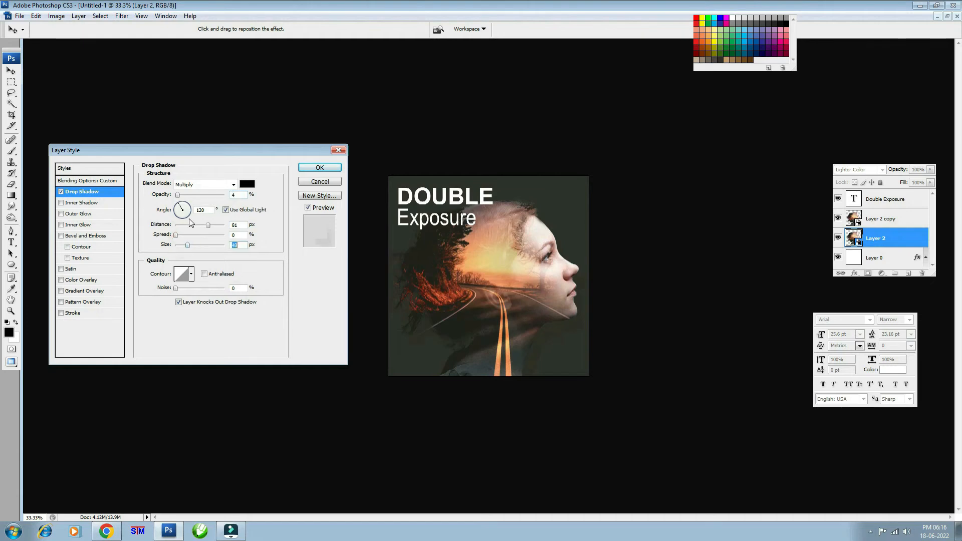
pyautogui.click(316, 168)
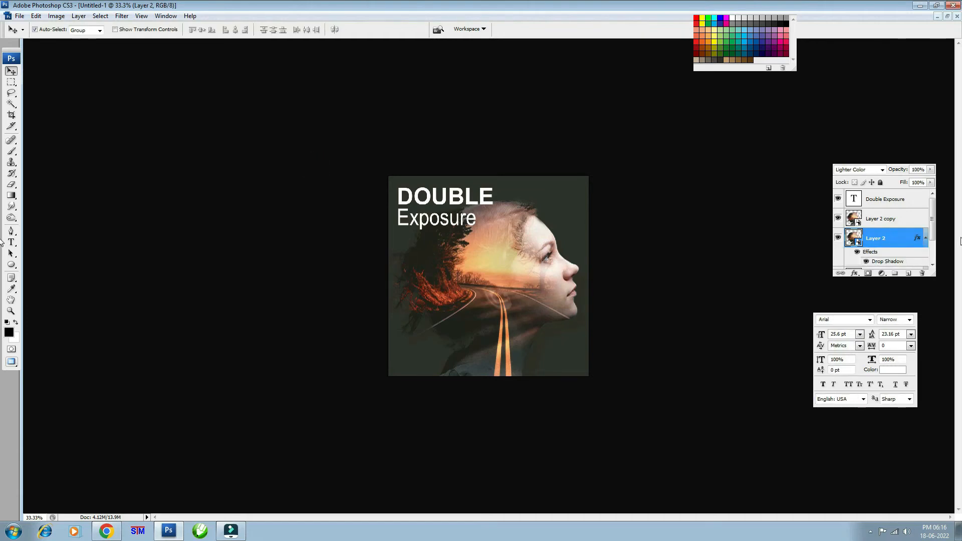
# Examine Layer 2's smart object with its two road layers hidden and shown, closing it without saving.
pyautogui.doubleClick(855, 238)
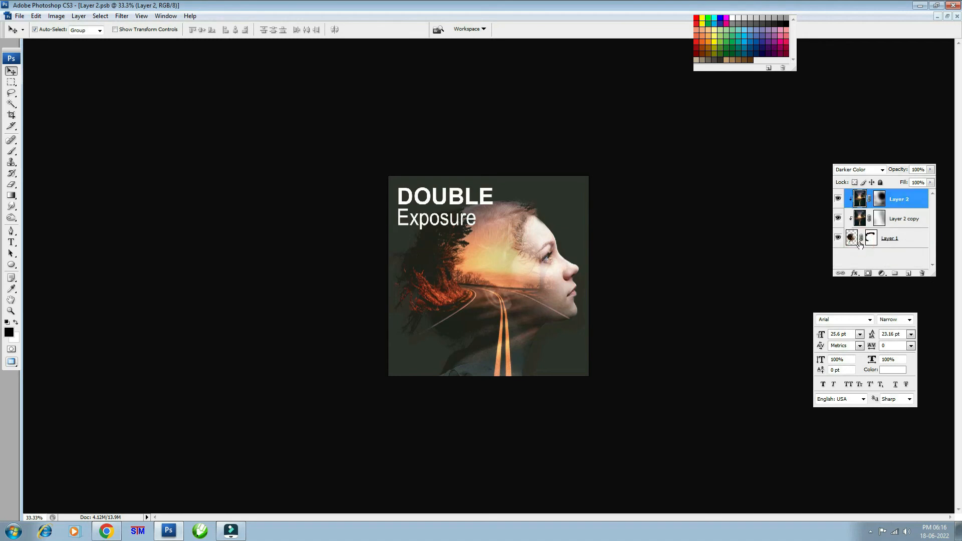
pyautogui.click(838, 199)
pyautogui.click(838, 199)
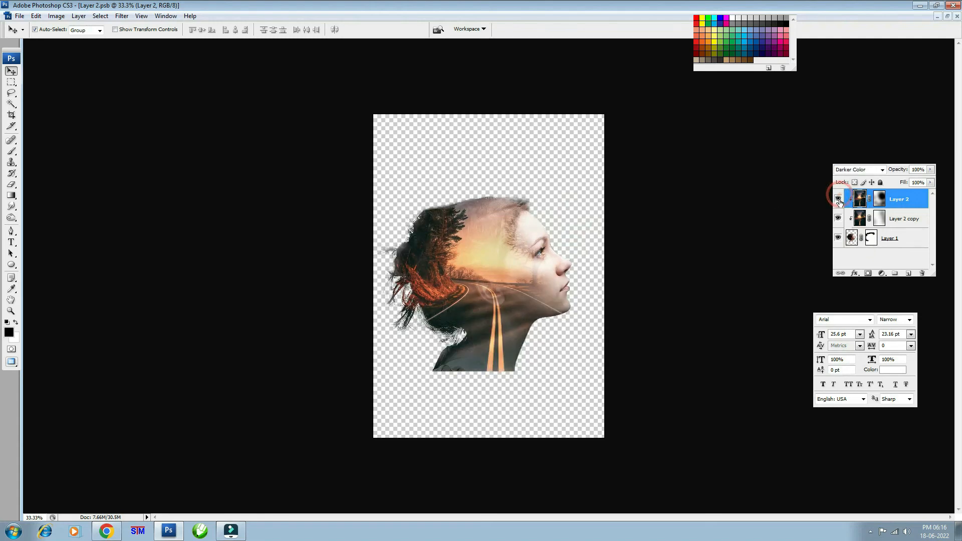
pyautogui.click(839, 199)
pyautogui.click(839, 219)
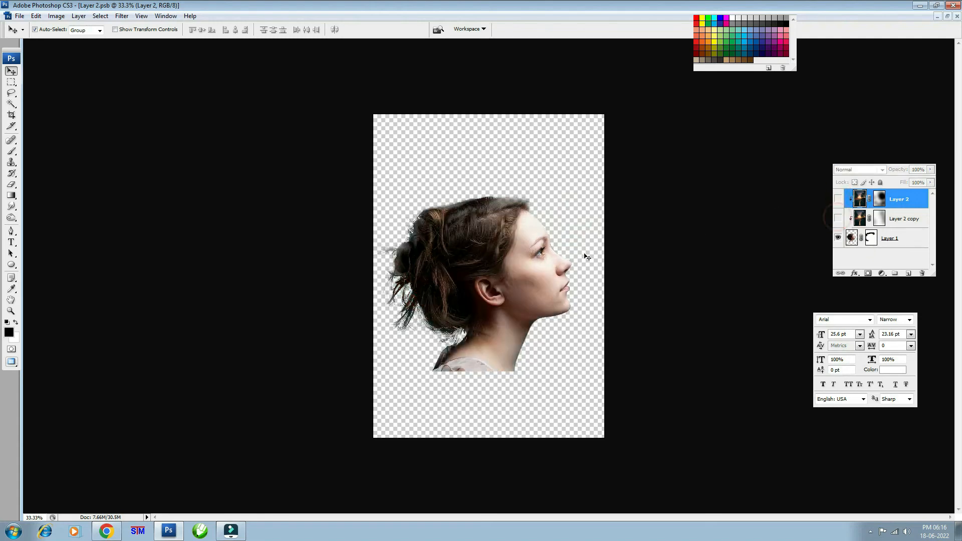
pyautogui.click(838, 219)
pyautogui.click(838, 199)
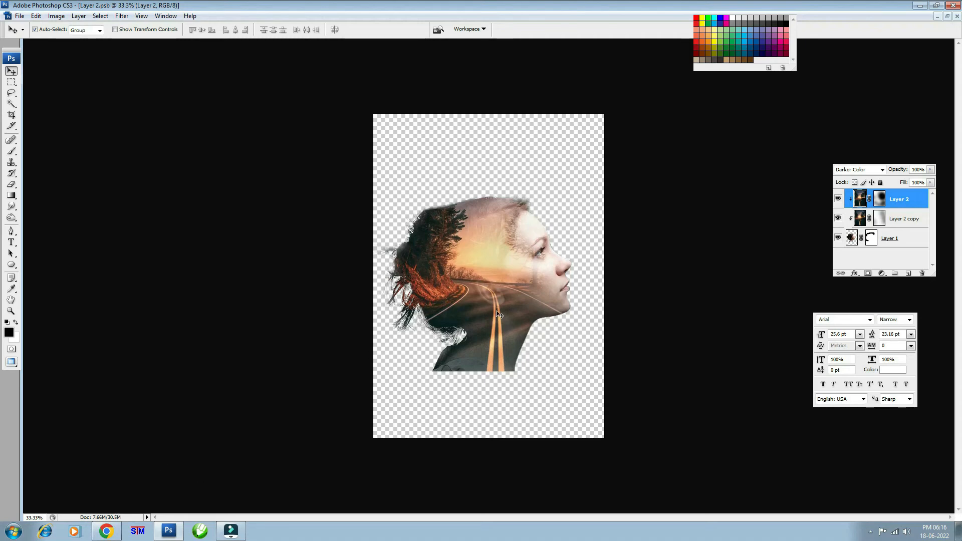
pyautogui.click(958, 17)
pyautogui.click(479, 204)
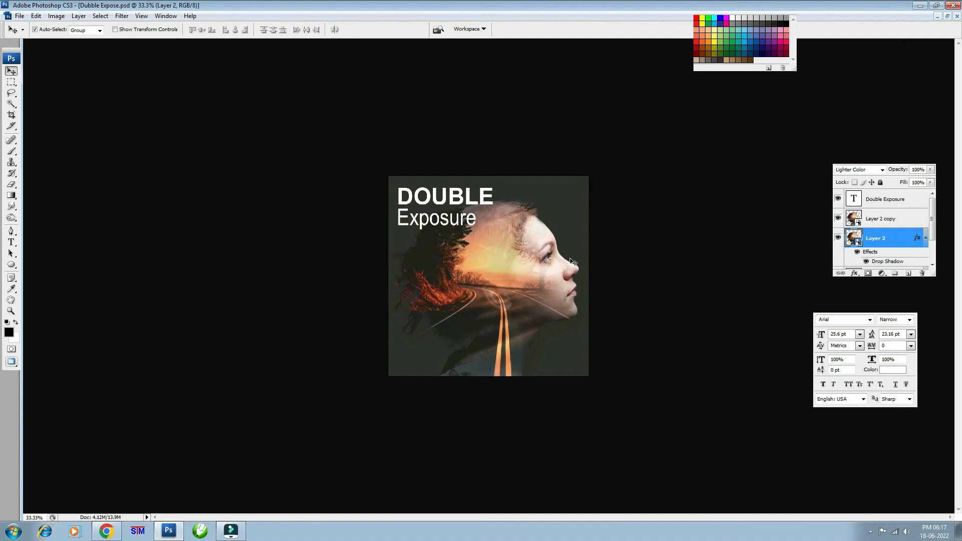
# Hide Layer 2 copy and check Layer 2 on its own by toggling its visibility.
pyautogui.click(855, 219)
pyautogui.click(838, 219)
pyautogui.click(838, 238)
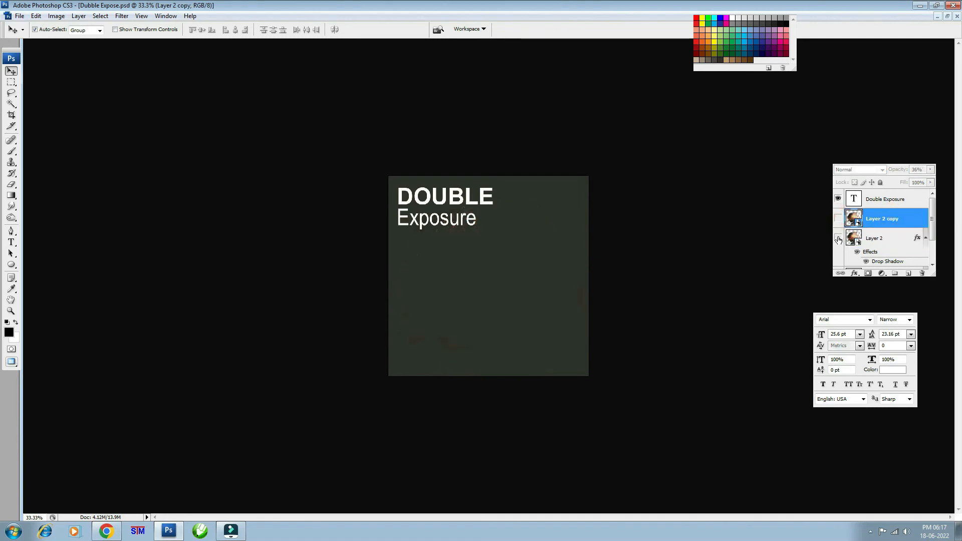
pyautogui.click(838, 238)
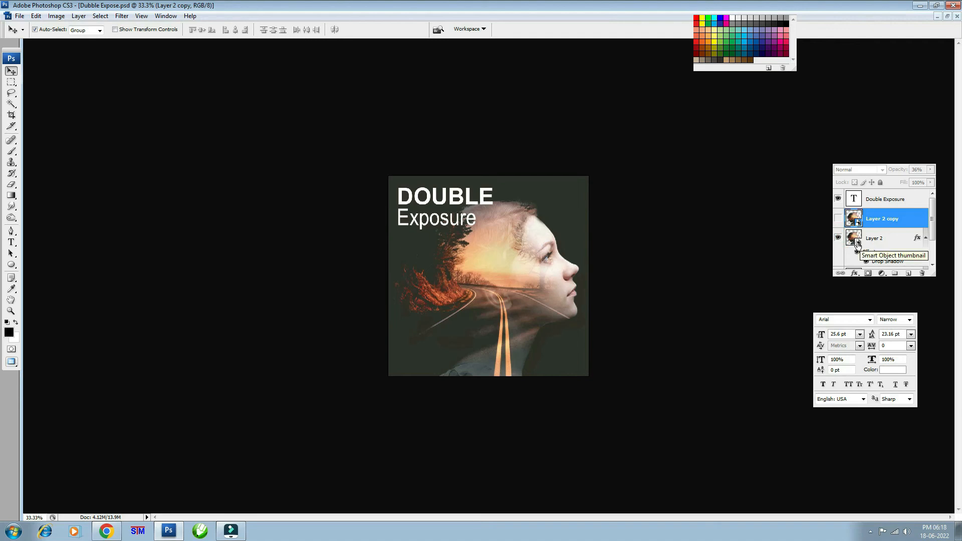
# Open Layer 2's smart object, hide both road layers inside it, and select the woman's Layer 1.
pyautogui.doubleClick(858, 245)
pyautogui.click(880, 212)
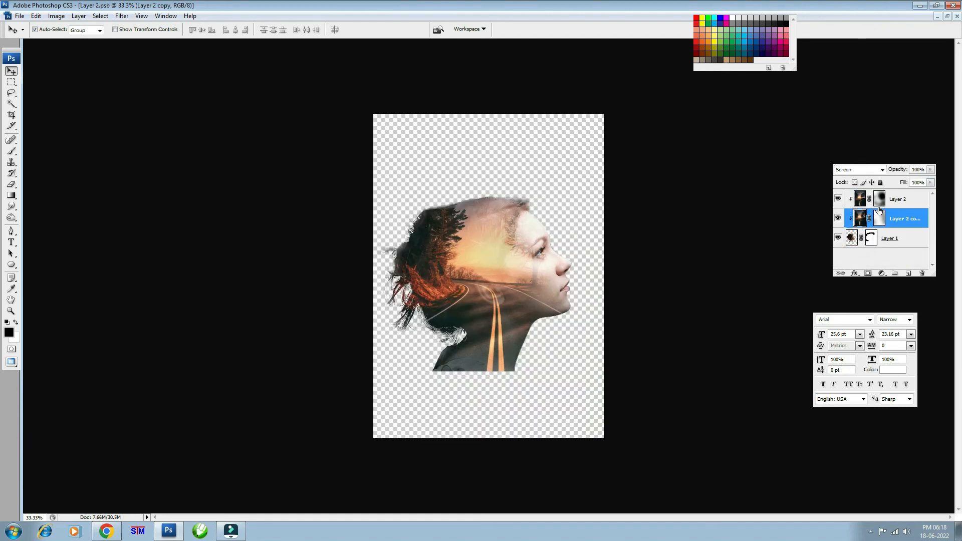
pyautogui.keyDown('shift'); pyautogui.click(894, 202); pyautogui.keyUp('shift')
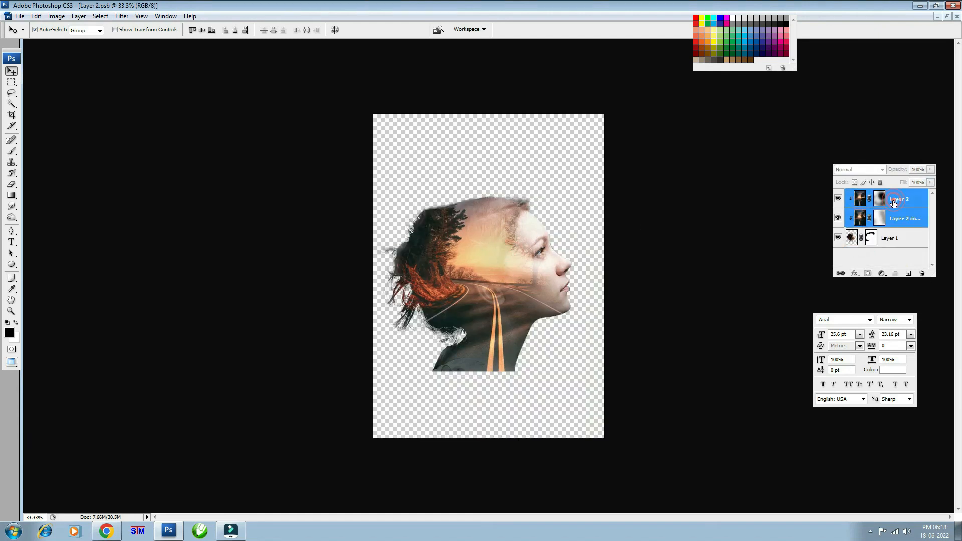
pyautogui.click(837, 199)
pyautogui.click(837, 218)
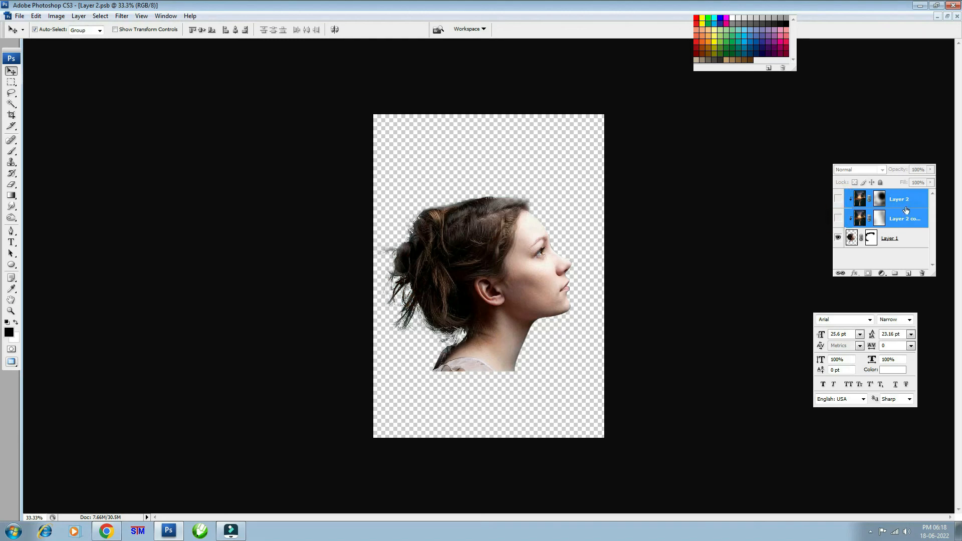
pyautogui.click(891, 237)
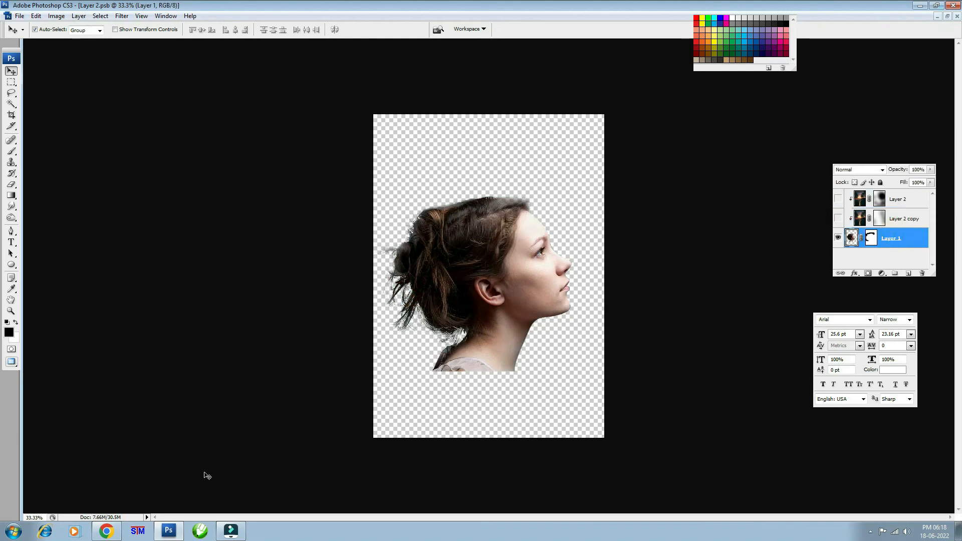
# Copy the sunset lake picture with bare branches from the Chrome image results and paste it above Layer 1 in Photoshop.
pyautogui.click(119, 530)
pyautogui.rightClick(761, 158)
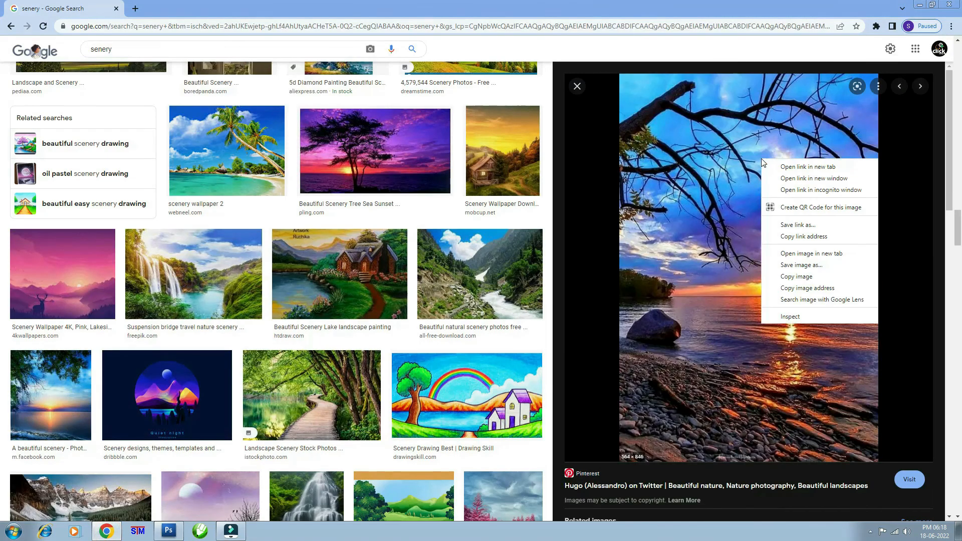
pyautogui.click(796, 276)
pyautogui.click(168, 530)
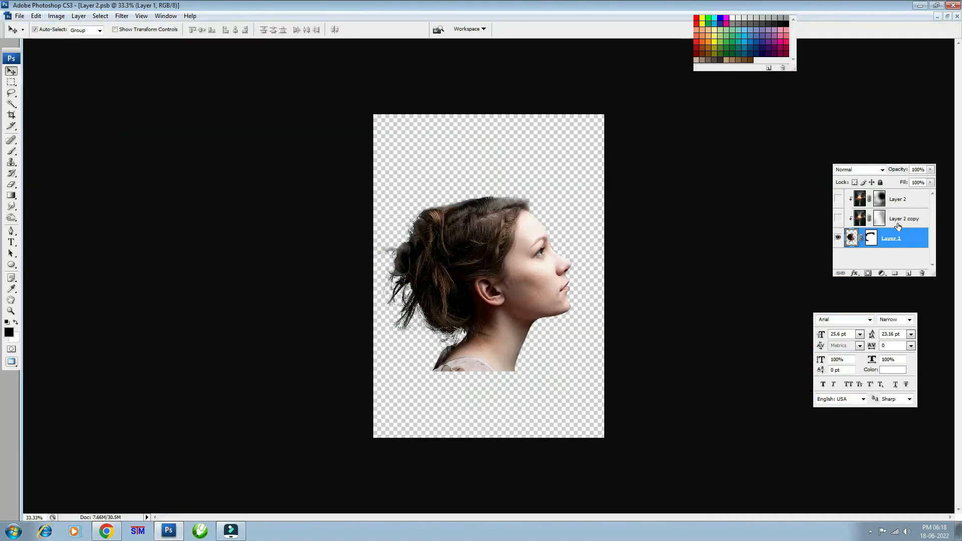
pyautogui.hotkey('ctrl', 'v')
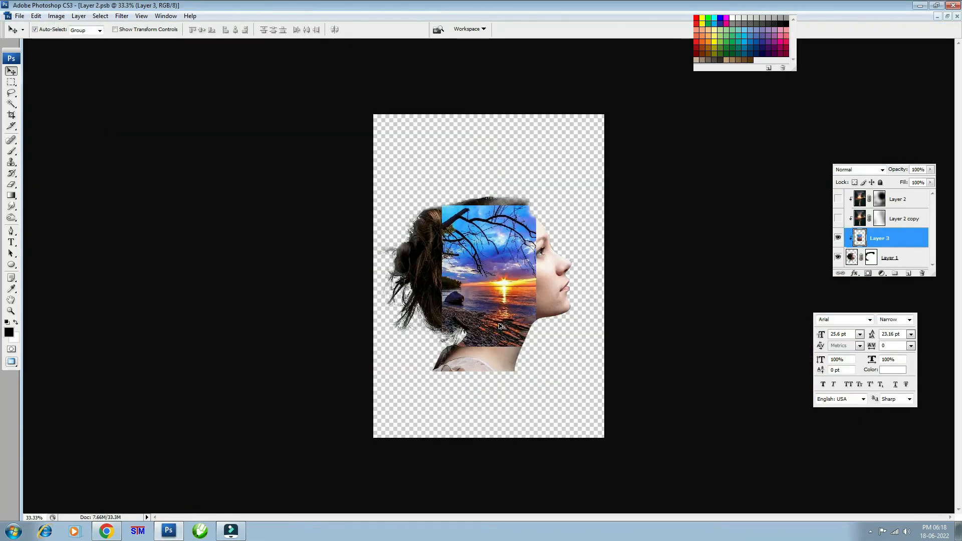
# Keep the sunset picture clipped to the woman's silhouette and enlarge and position it to cover her whole head and neck.
pyautogui.hotkey('ctrl', 'alt', 'g')
pyautogui.hotkey('ctrl', 'alt', 'g')
pyautogui.hotkey('ctrl', 't')
pyautogui.moveTo(532, 208); pyautogui.dragTo(592, 120)
pyautogui.moveTo(539, 292); pyautogui.dragTo(519, 301)
pyautogui.press('Return')
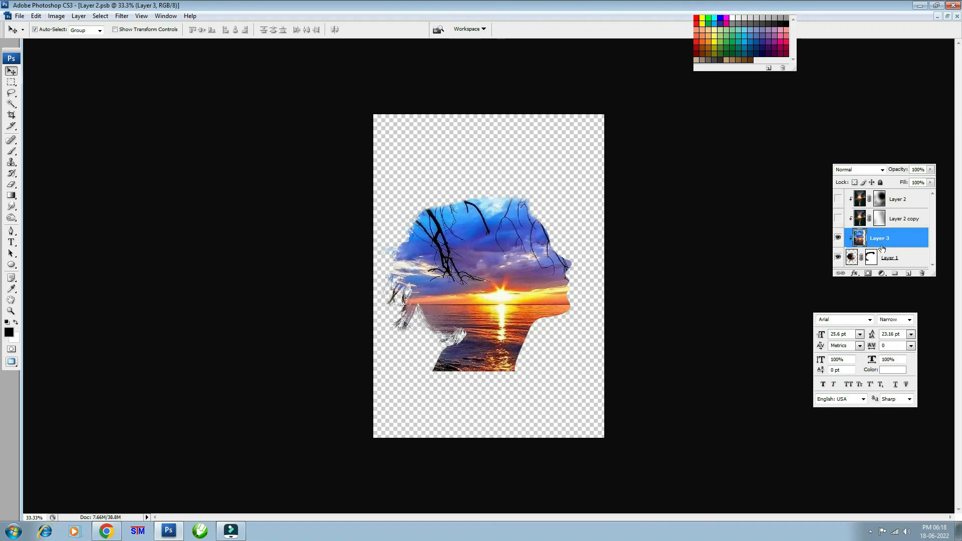
# Load Layer 2's mask as a selection and use it to mask the sunset on Layer 3.
pyautogui.keyDown('ctrl'); pyautogui.click(883, 200); pyautogui.keyUp('ctrl')
pyautogui.click(868, 274)
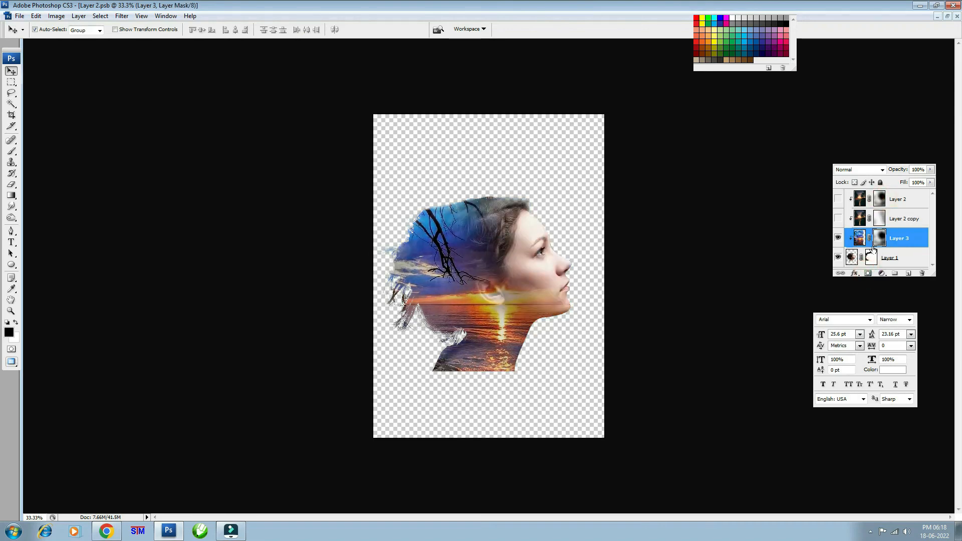
pyautogui.keyDown('ctrl'); pyautogui.click(881, 219); pyautogui.keyUp('ctrl')
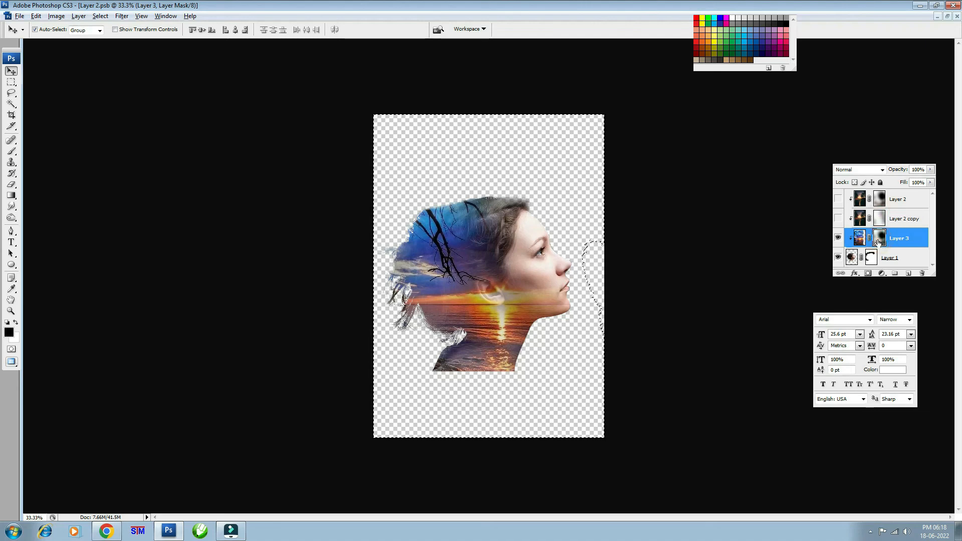
pyautogui.keyDown('shift'); pyautogui.click(878, 243); pyautogui.keyUp('shift')
pyautogui.keyDown('shift'); pyautogui.click(878, 243); pyautogui.keyUp('shift')
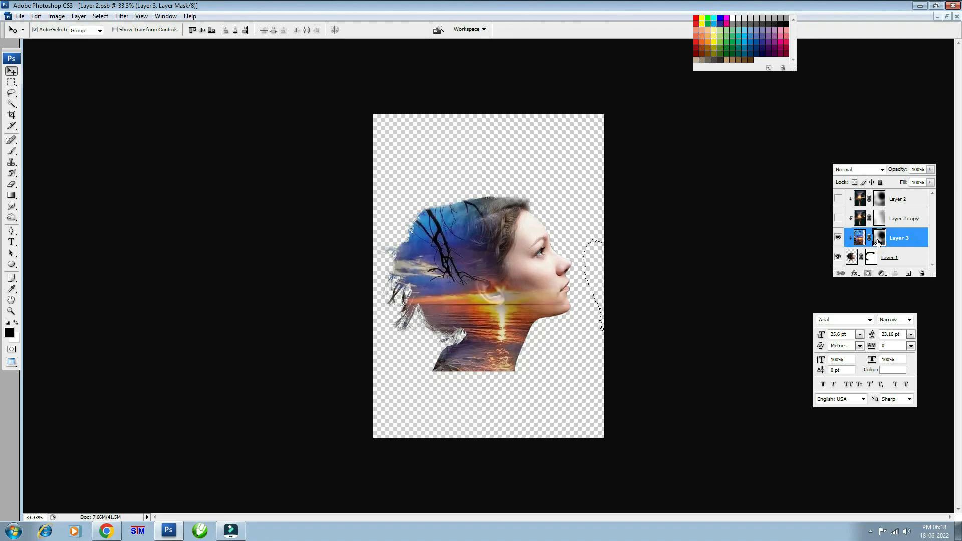
pyautogui.hotkey('ctrl', 'd')
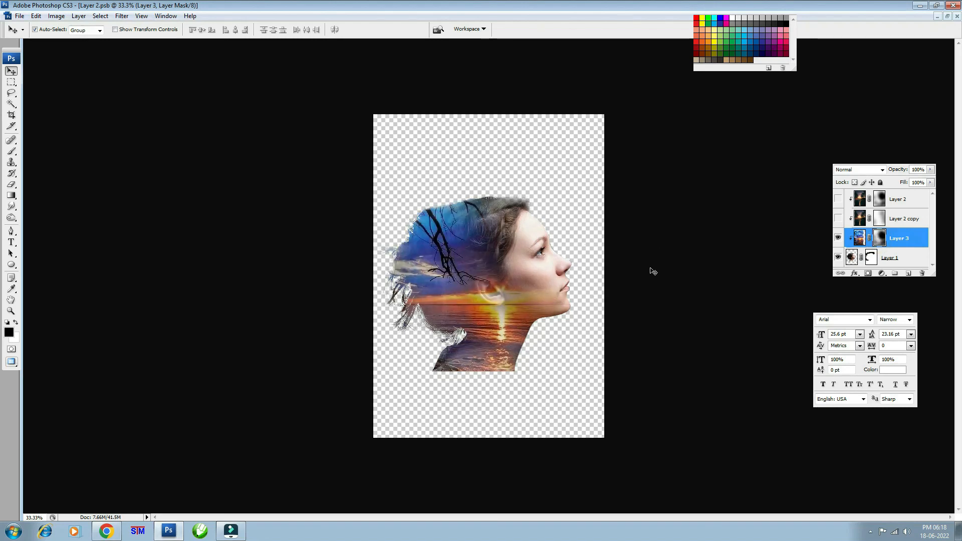
# Reveal more sunset over the hair and upper face by erasing on Layer 3's mask with a 1000–1100 px Eraser.
pyautogui.click(838, 238)
pyautogui.click(839, 238)
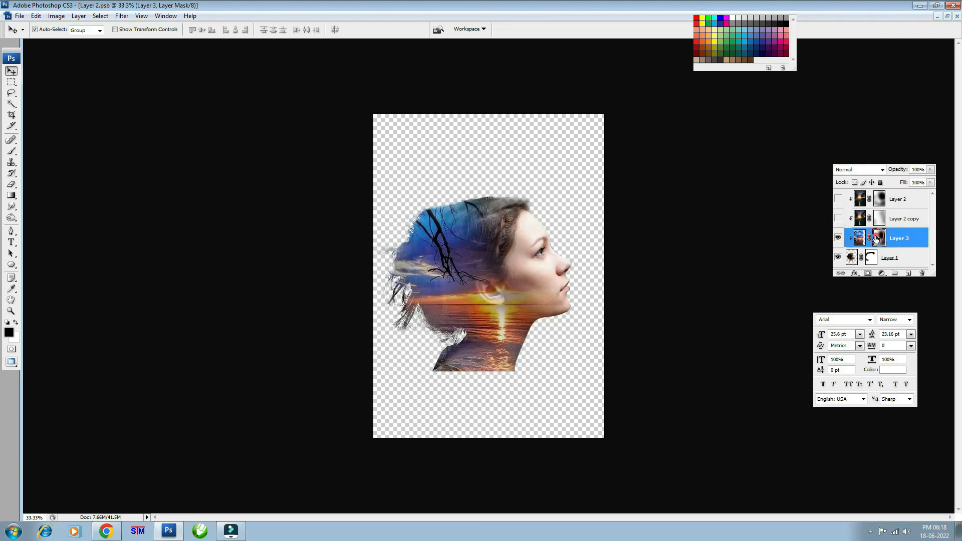
pyautogui.press('e')
pyautogui.press(']')
pyautogui.press(']')
pyautogui.press(']')
pyautogui.press(']')
pyautogui.press(']')
pyautogui.press(']')
pyautogui.press(']')
pyautogui.press(']')
pyautogui.press(']')
pyautogui.press(']')
pyautogui.press(']')
pyautogui.press(']')
pyautogui.press(']')
pyautogui.press(']')
pyautogui.press(']')
pyautogui.press(']')
pyautogui.press(']')
pyautogui.press(']')
pyautogui.press(']')
pyautogui.press(']')
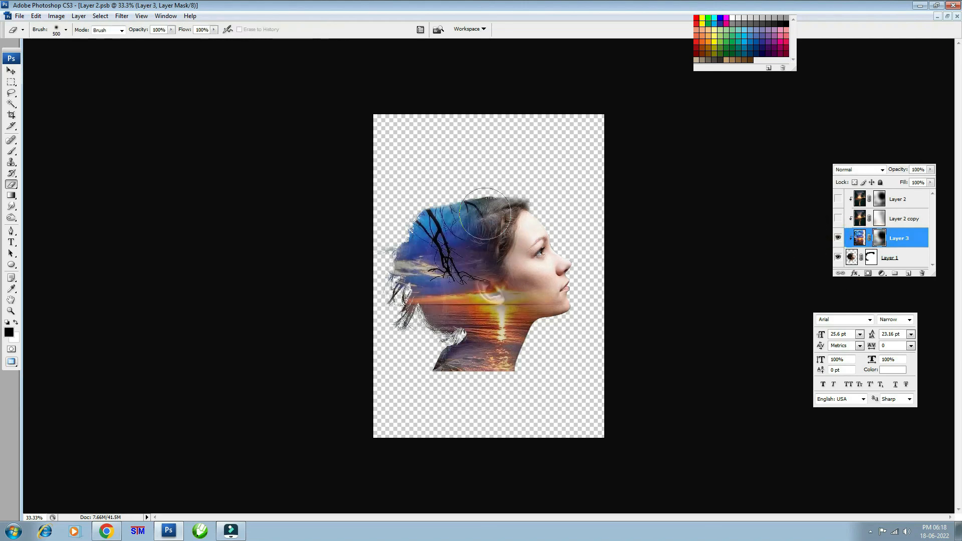
pyautogui.click(471, 180)
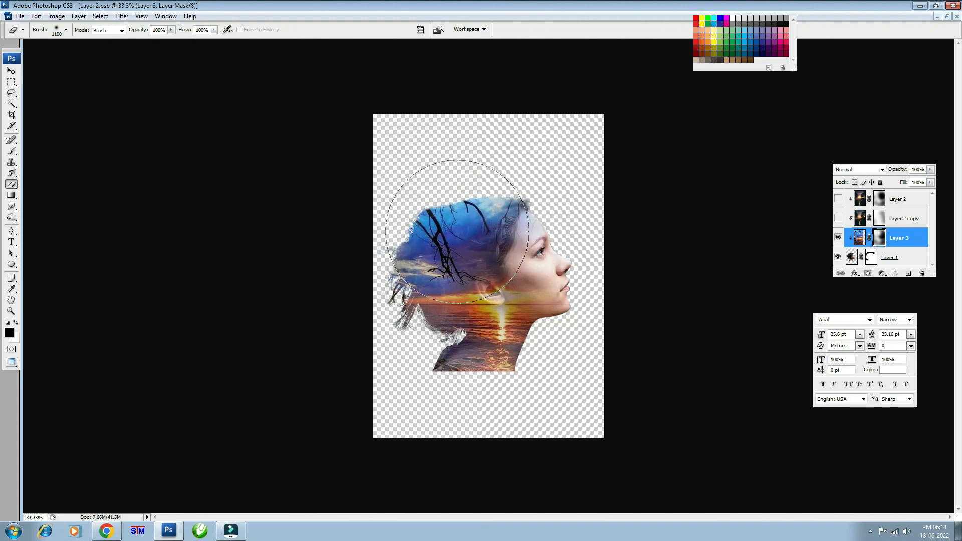
pyautogui.click(455, 241)
pyautogui.press('[')
pyautogui.click(468, 189)
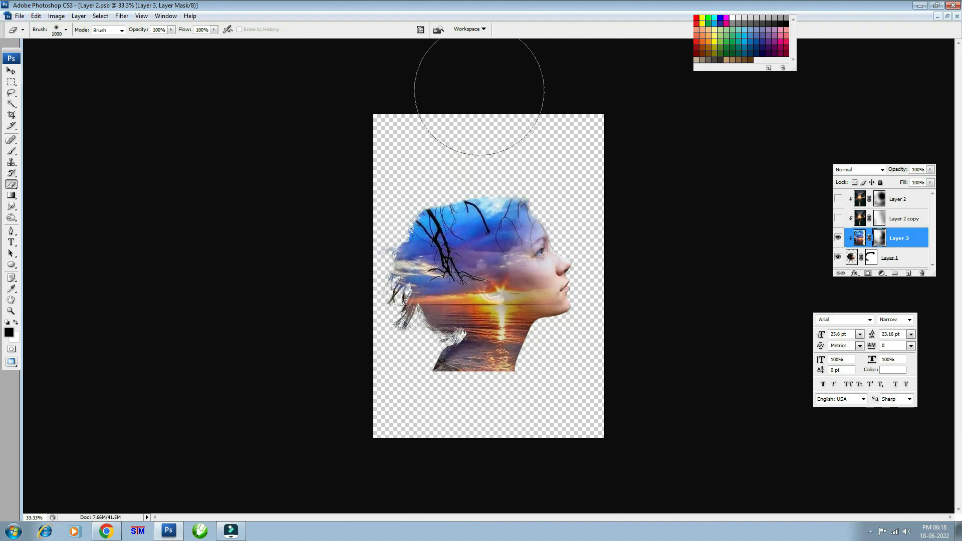
pyautogui.press('v')
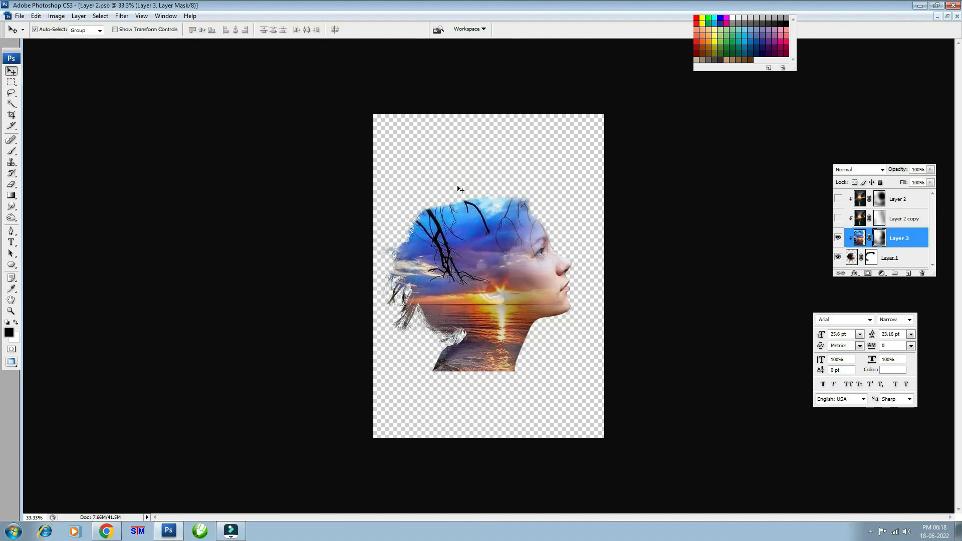
# Save and close Layer 2's smart object, and turn Layer 2 copy back on in the Double Exposure composite.
pyautogui.click(957, 16)
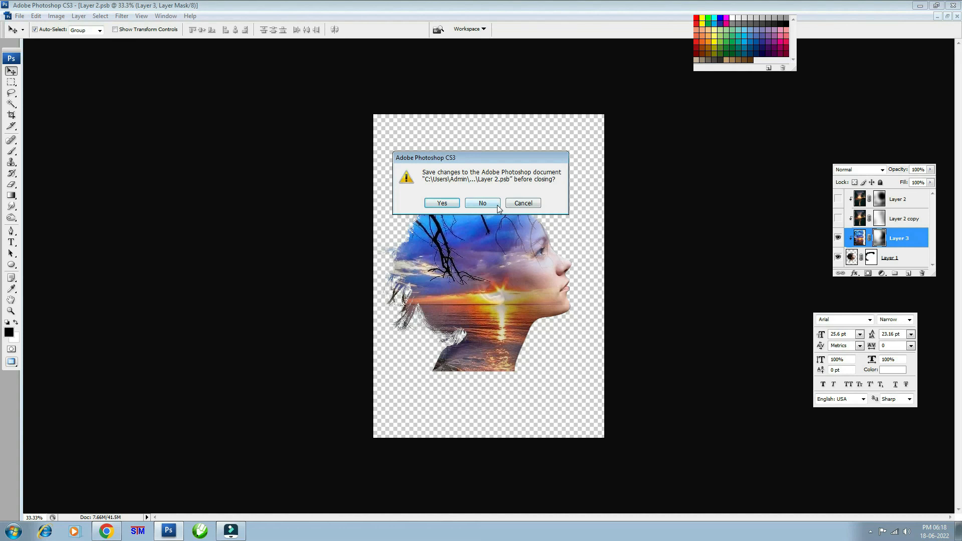
pyautogui.click(442, 203)
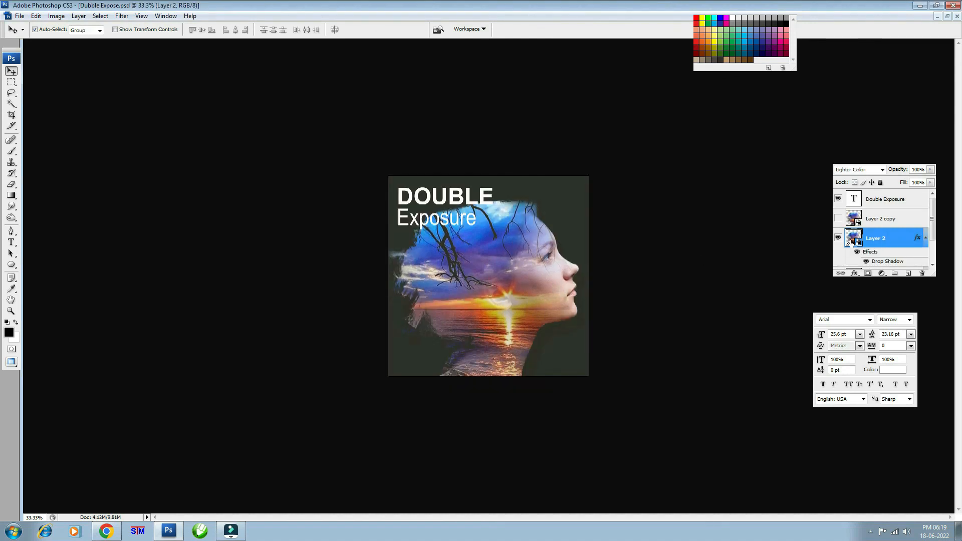
pyautogui.click(837, 219)
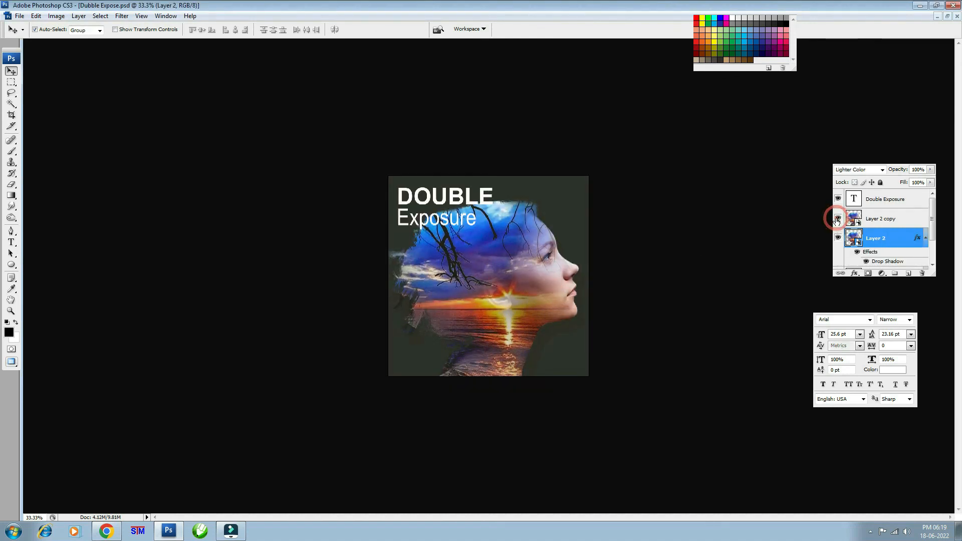
pyautogui.click(837, 221)
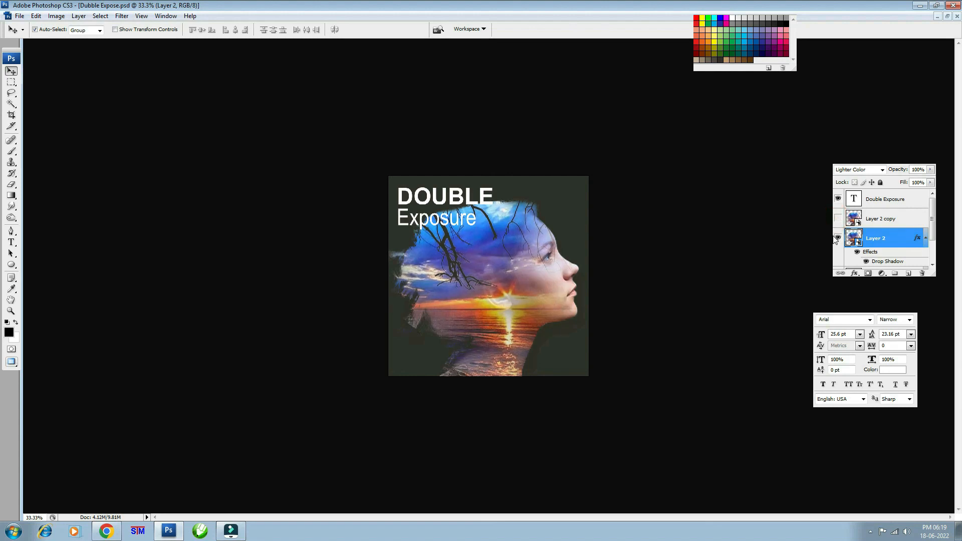
pyautogui.click(836, 237)
pyautogui.click(837, 219)
pyautogui.click(837, 220)
pyautogui.click(837, 238)
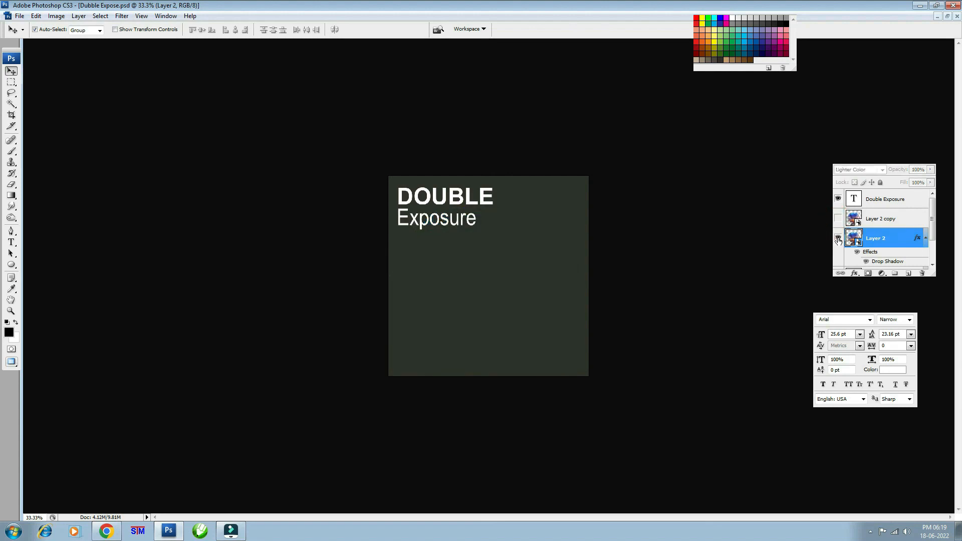
pyautogui.click(837, 219)
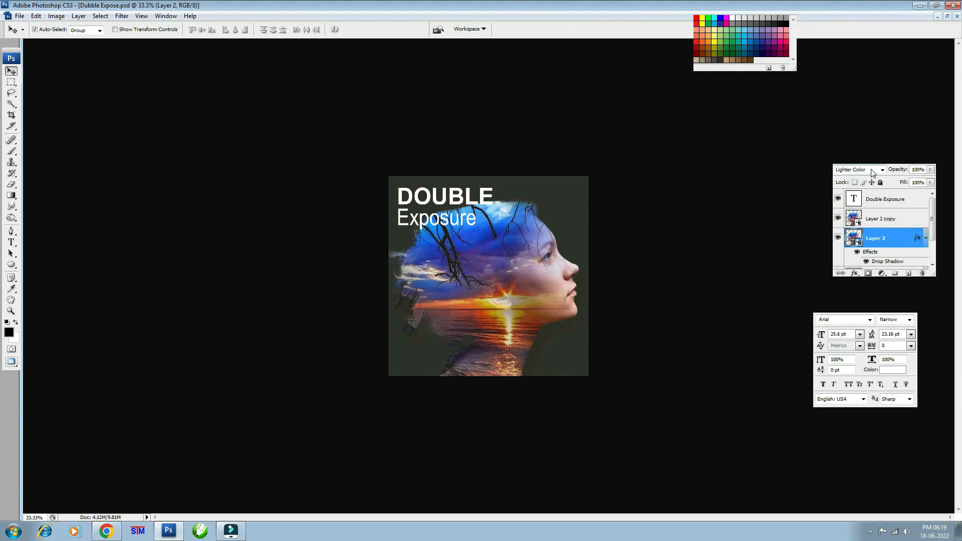
# Select Layer 2 copy and compare the sunset composite with and without it by toggling its visibility.
pyautogui.click(883, 220)
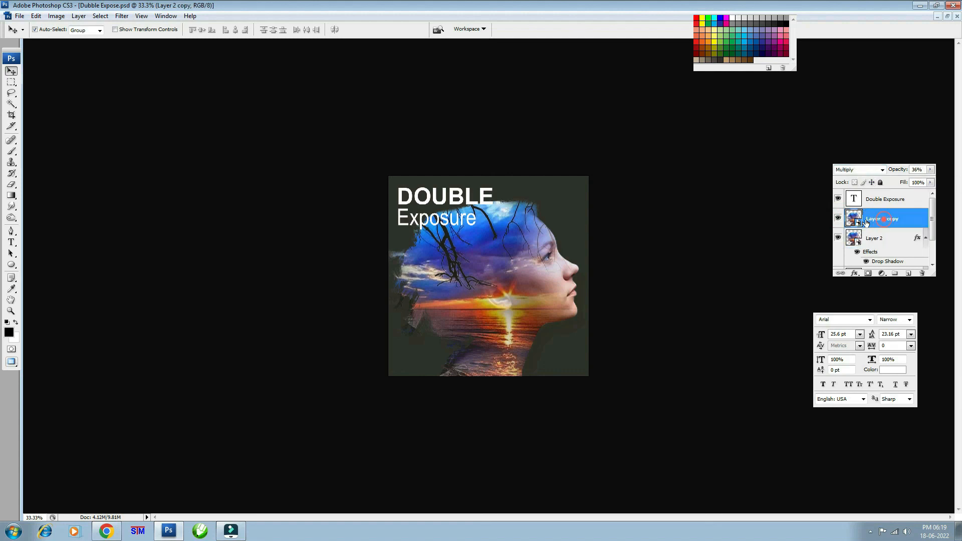
pyautogui.click(839, 220)
pyautogui.click(838, 220)
pyautogui.click(838, 221)
pyautogui.click(838, 221)
pyautogui.click(838, 221)
pyautogui.click(541, 294)
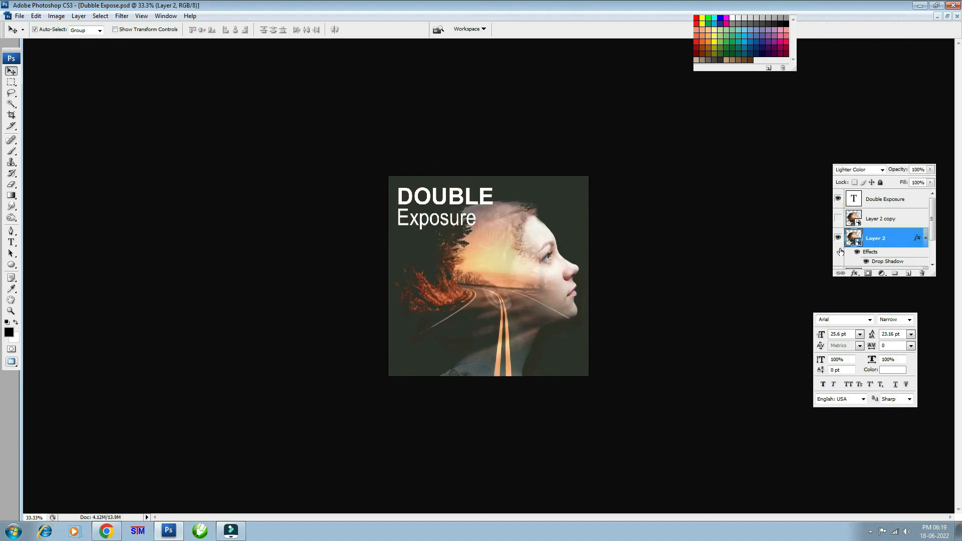
# Show Layer 2 copy in the road version of the composite, and briefly open and close Layer 2's smart object.
pyautogui.click(838, 219)
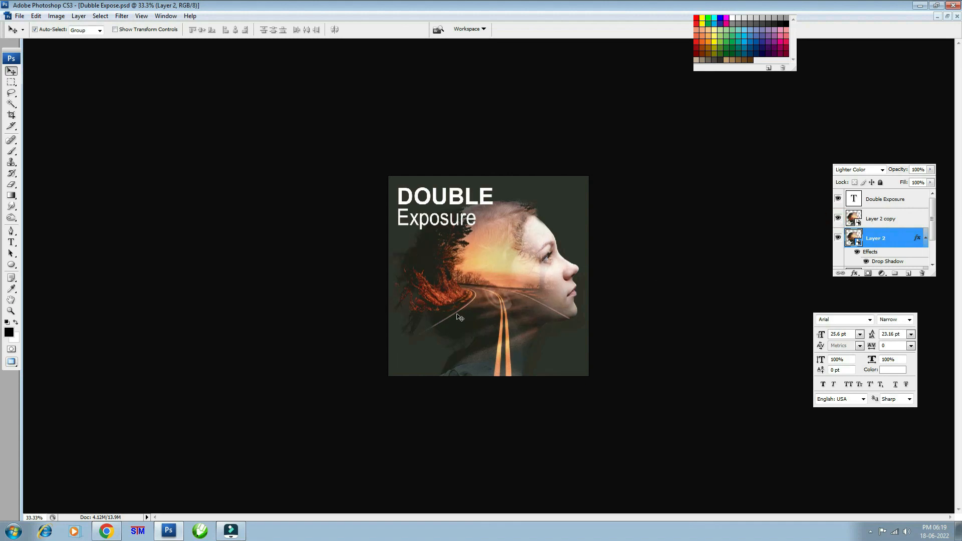
pyautogui.hotkey('ctrl', '+')
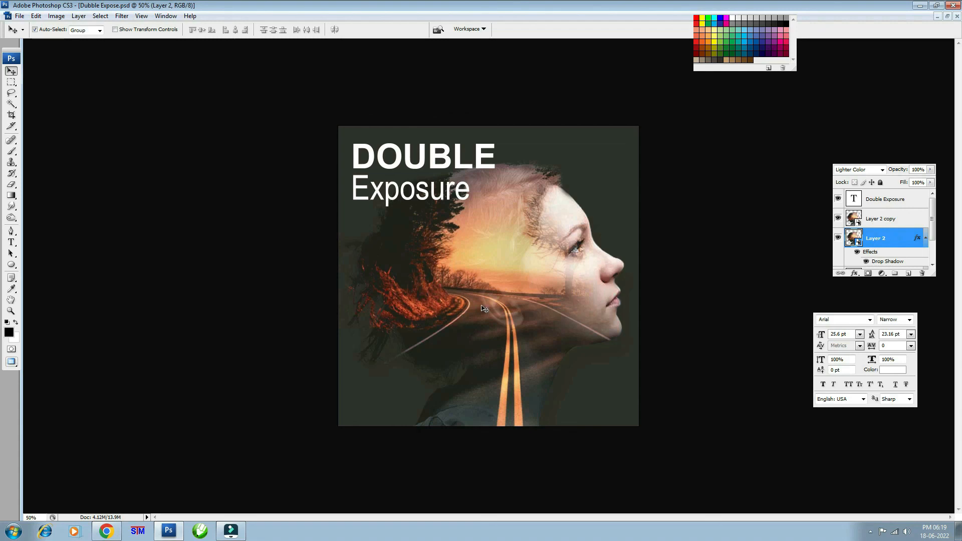
pyautogui.doubleClick(857, 245)
pyautogui.click(958, 17)
# Preview the road composite in full-screen mode with the panels hidden, and bring the panels back.
pyautogui.hotkey('ctrl', '+')
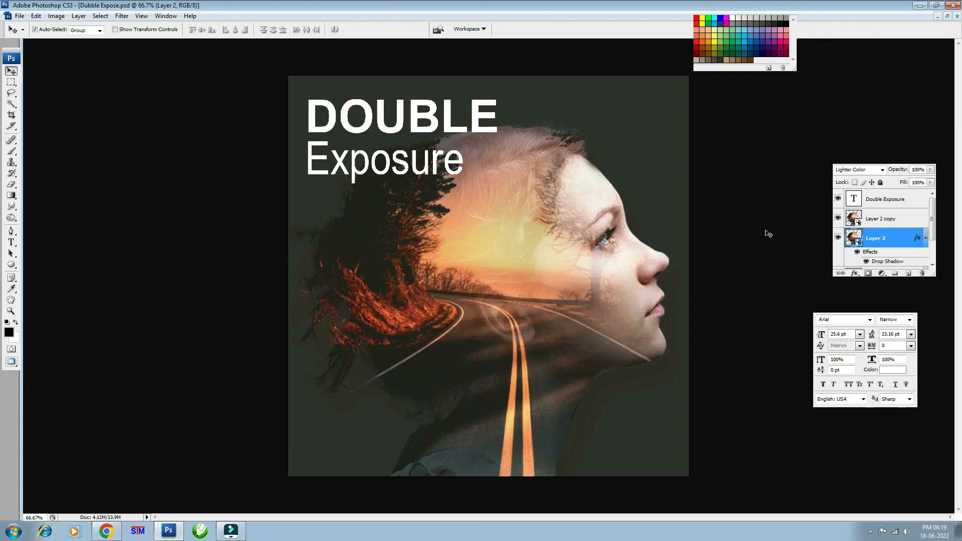
pyautogui.press('Tab')
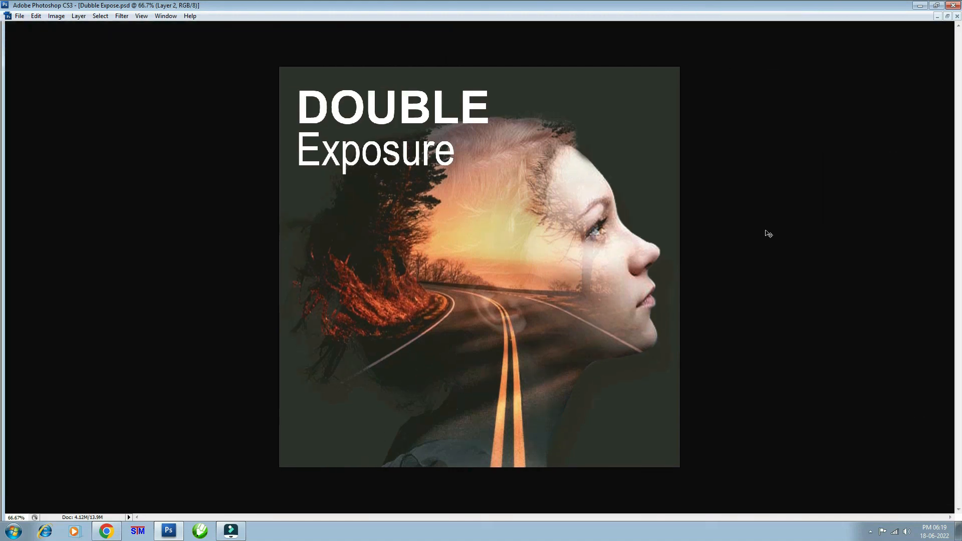
pyautogui.press('f')
pyautogui.hotkey('ctrl', '0')
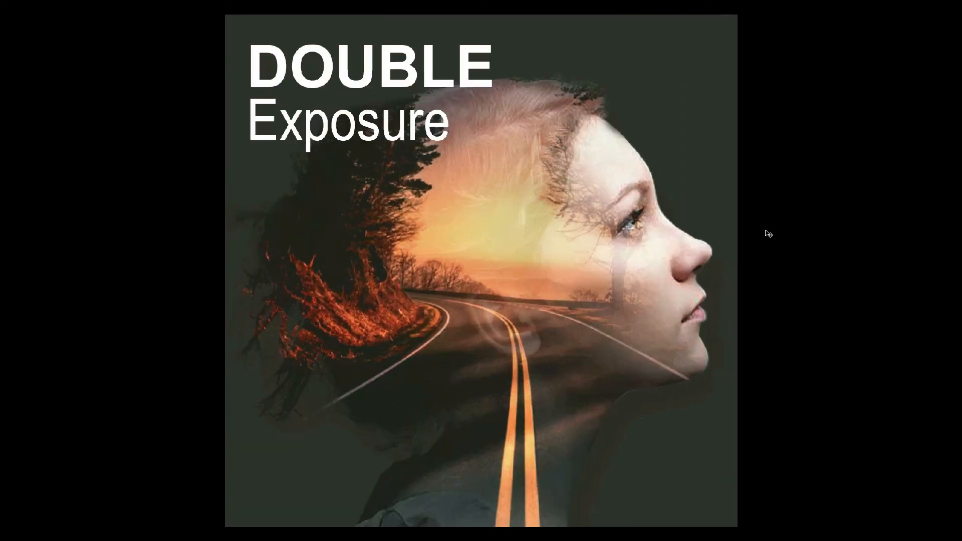
pyautogui.hotkey('ctrl', '-')
pyautogui.hotkey('ctrl', '-')
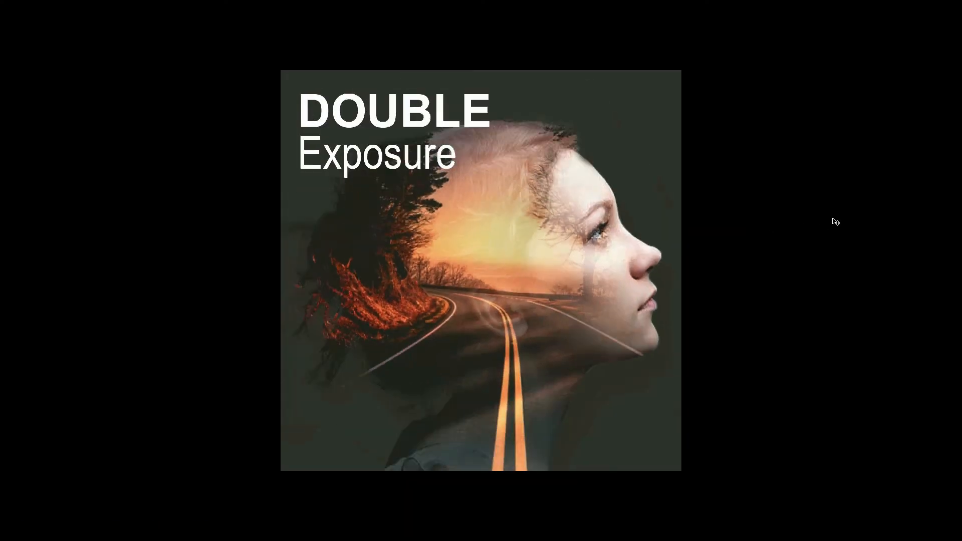
pyautogui.press('Tab')
pyautogui.hotkey('ctrl', '+')
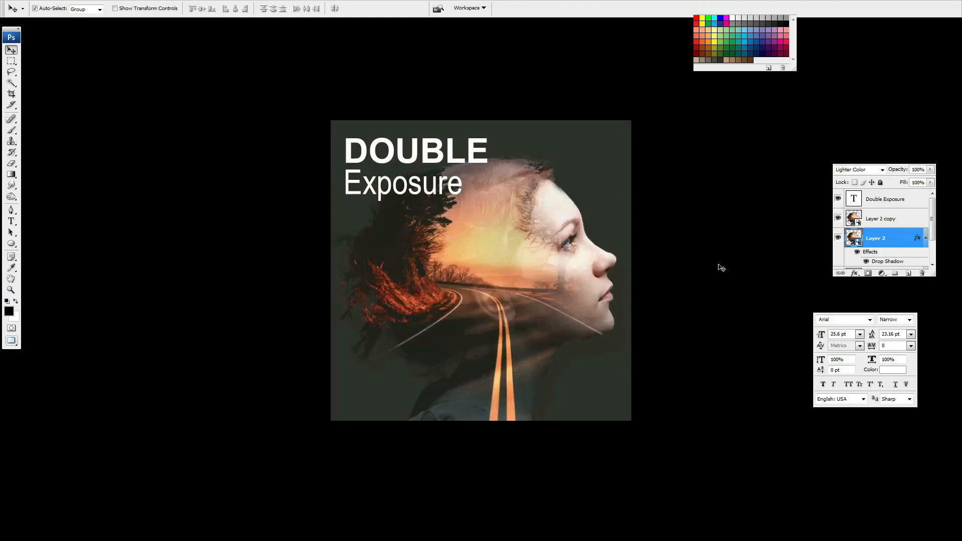